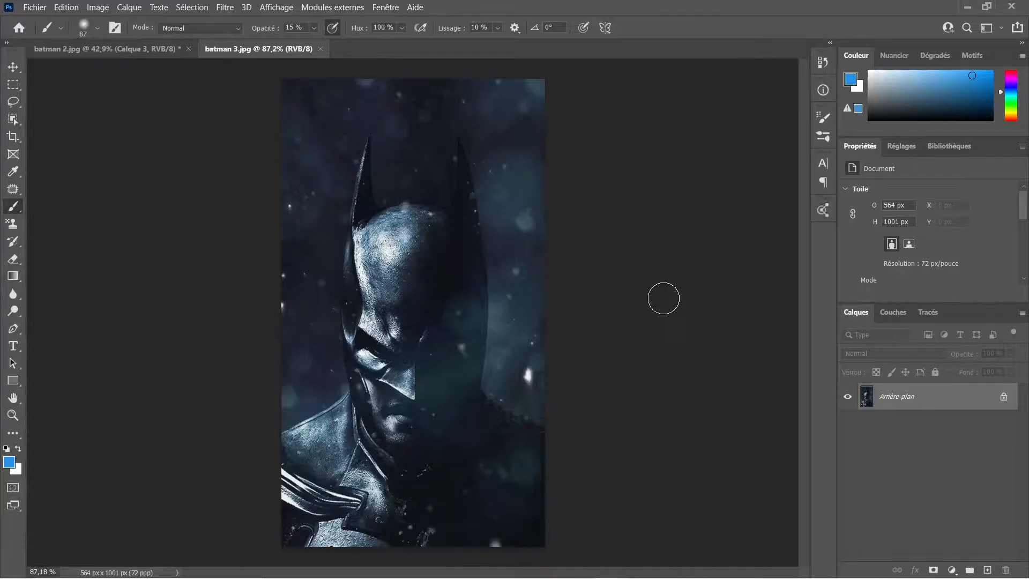
# Step: Duplicate the background layer and place the TexturesCom_Fireworks0008_4_M image above the copy
pyautogui.hotkey('ctrl', 'j')
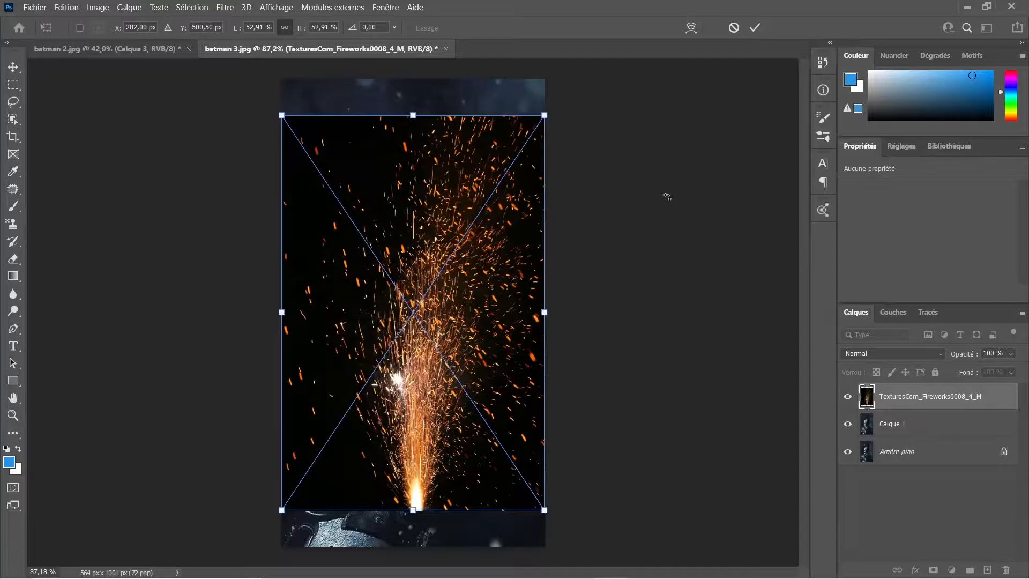
pyautogui.press('Return')
# Step: Enlarge the fireworks layer to about 109.55 %, shift it towards the canvas's lower-left area and rotate it about 3.83°
pyautogui.press('z')
pyautogui.moveTo(666, 195); pyautogui.dragTo(627, 202)
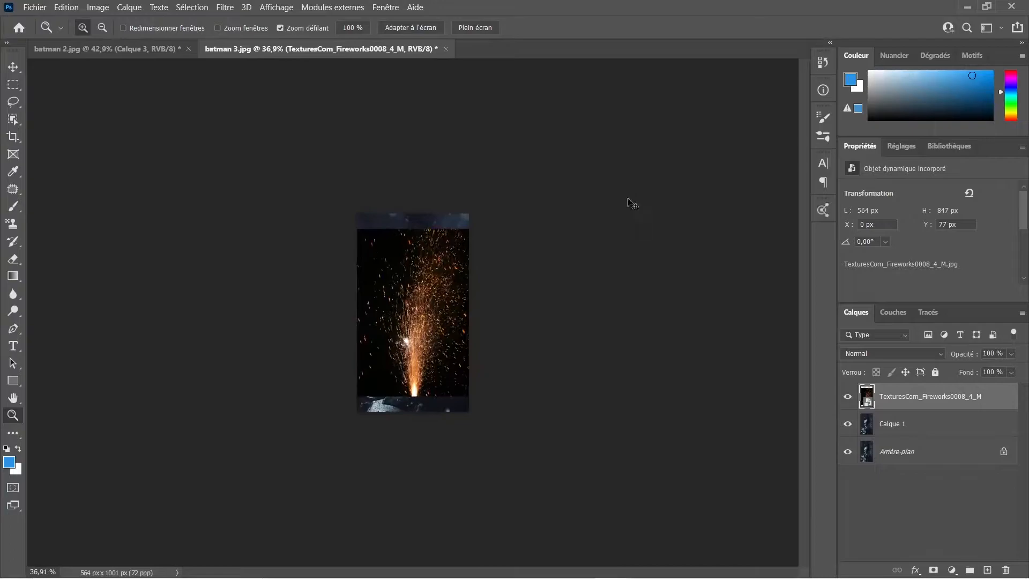
pyautogui.hotkey('ctrl', 't')
pyautogui.moveTo(472, 228); pyautogui.dragTo(569, 163)
pyautogui.moveTo(484, 288); pyautogui.dragTo(430, 340)
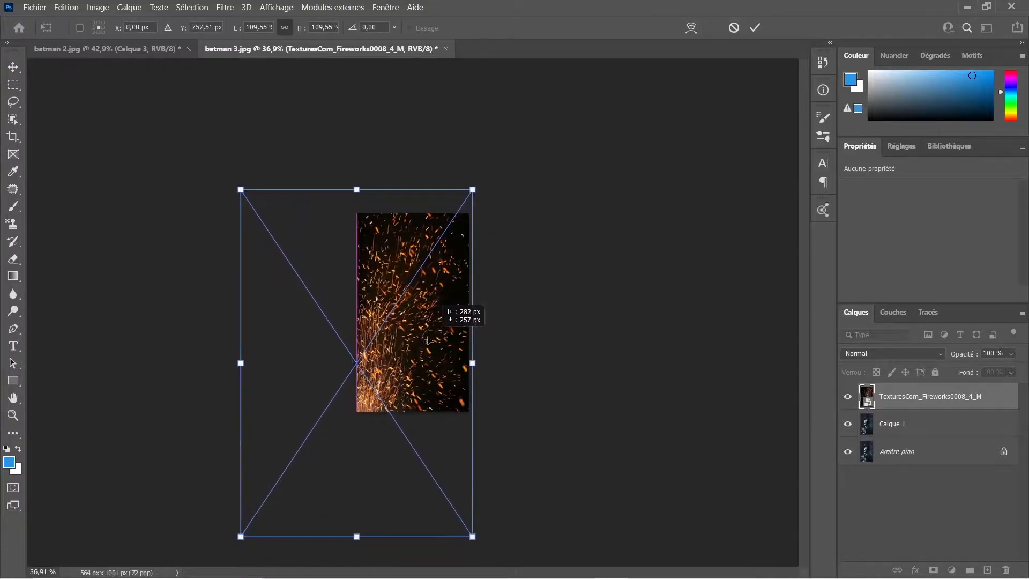
pyautogui.moveTo(489, 172); pyautogui.dragTo(512, 167)
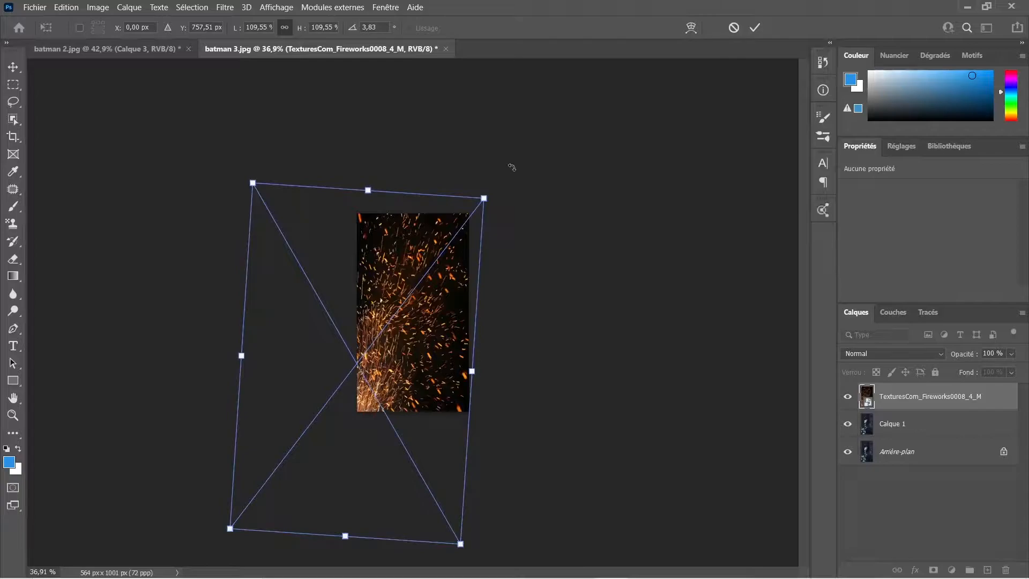
pyautogui.press('Return')
# Step: Try the fireworks layer at 45 % opacity over the Batman image and restore it to 100 %
pyautogui.press('z')
pyautogui.moveTo(910, 362); pyautogui.dragTo(947, 358)
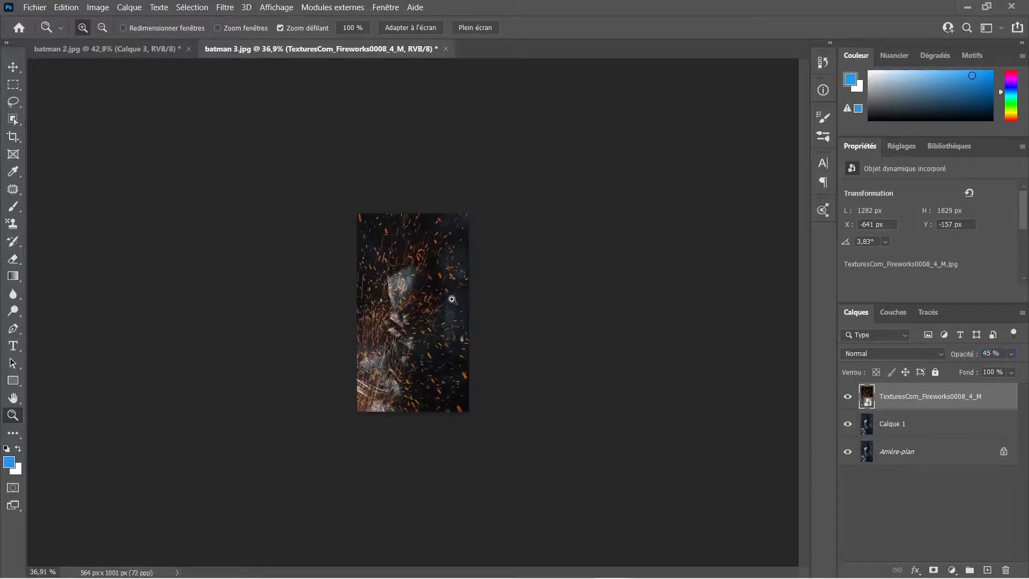
pyautogui.moveTo(438, 295); pyautogui.dragTo(482, 293)
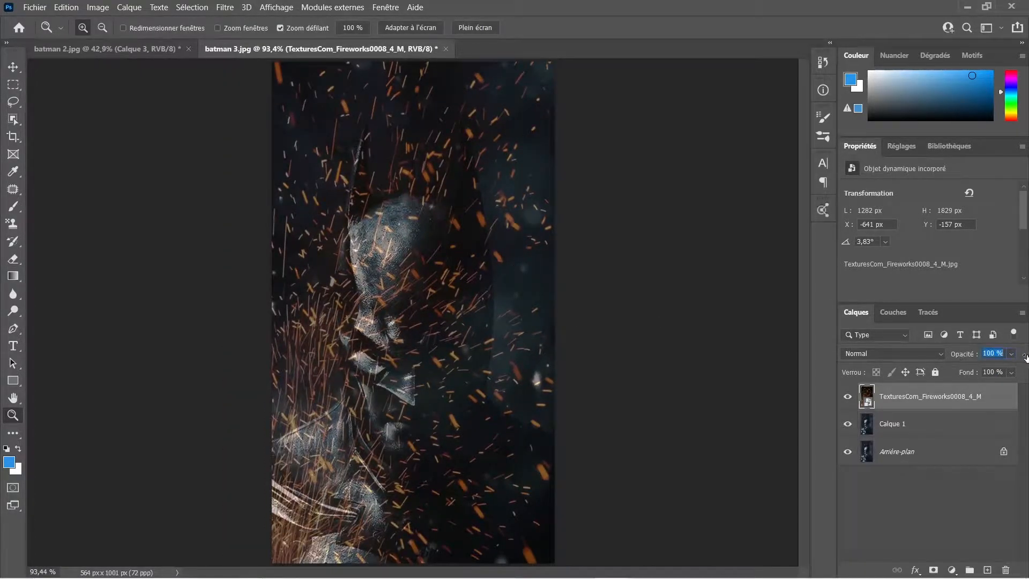
pyautogui.moveTo(1024, 357); pyautogui.dragTo(1025, 357)
# Step: Add a layer mask to the fireworks layer and set the layer's opacity to 45 %
pyautogui.click(934, 570)
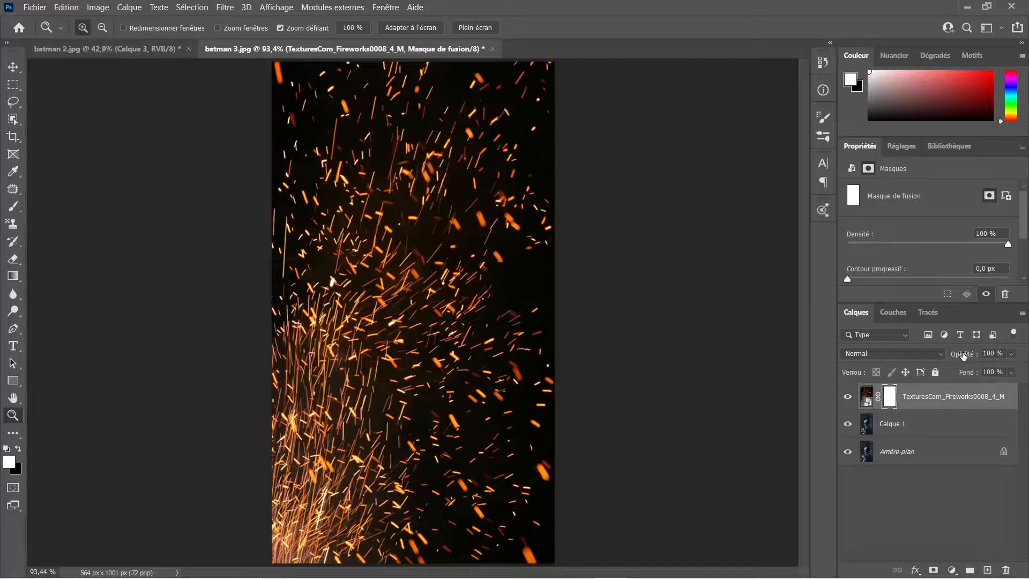
pyautogui.moveTo(943, 353); pyautogui.dragTo(925, 350)
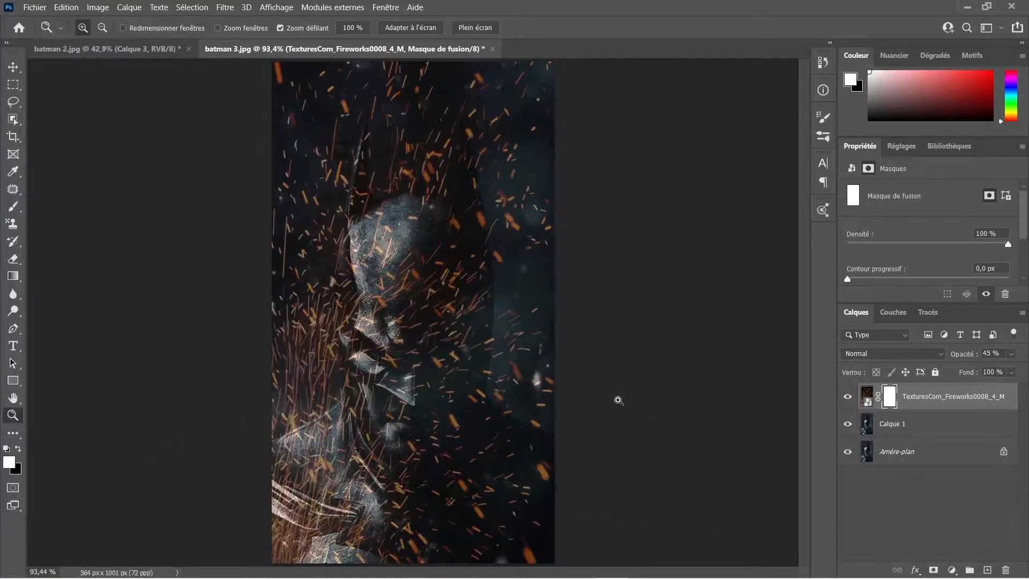
# Step: Paint black on the fireworks mask with a 120 px brush at 61 % opacity, hiding the sparks over Batman's face and upper body
pyautogui.press('b')
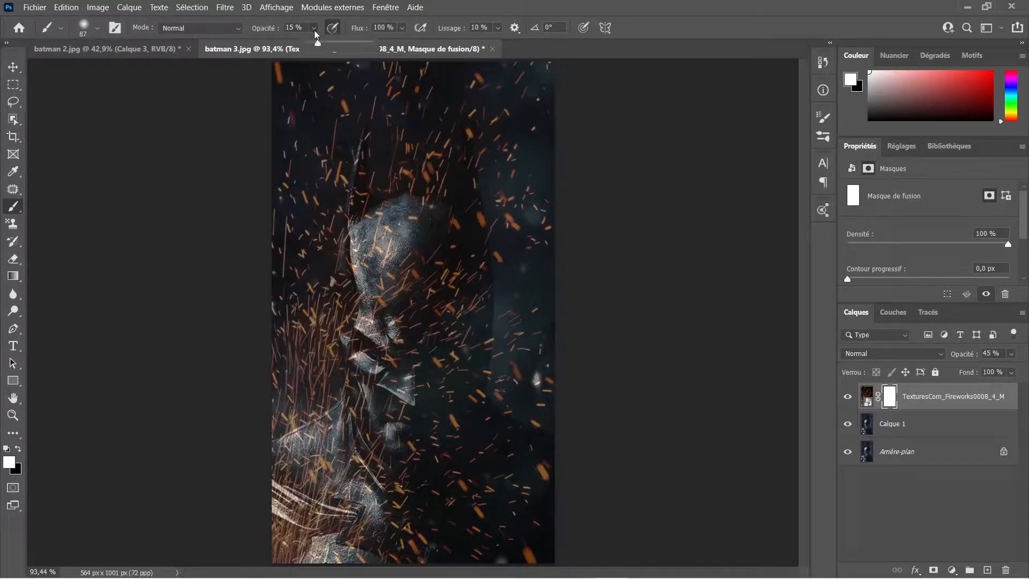
pyautogui.moveTo(319, 42); pyautogui.dragTo(346, 43)
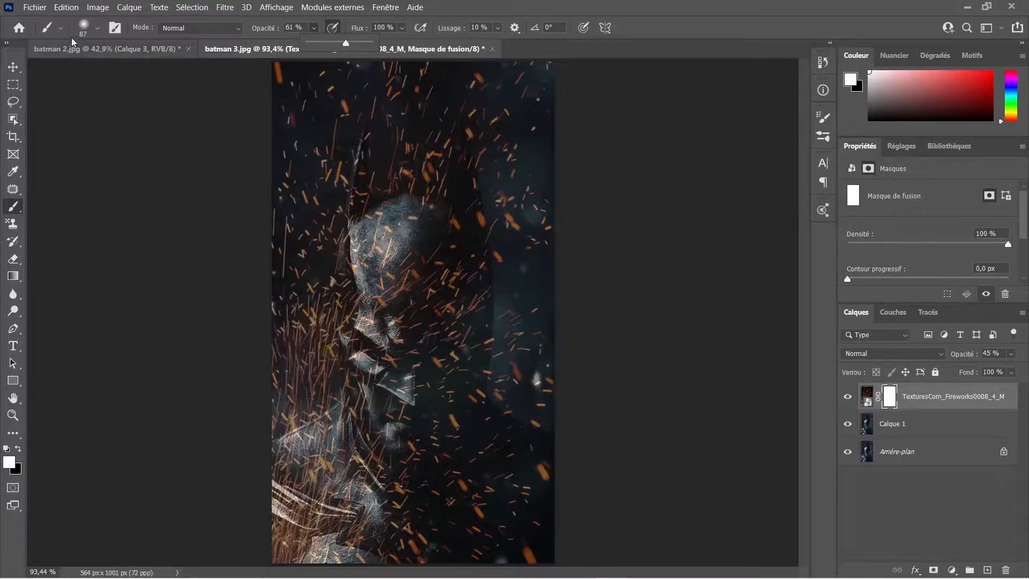
pyautogui.click(98, 28)
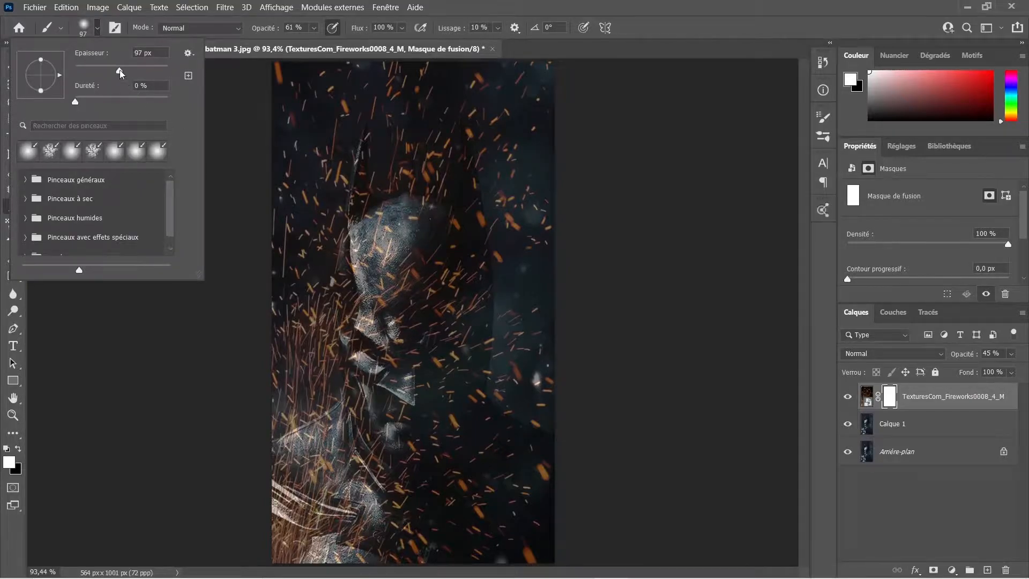
pyautogui.click(128, 73)
pyautogui.click(619, 5)
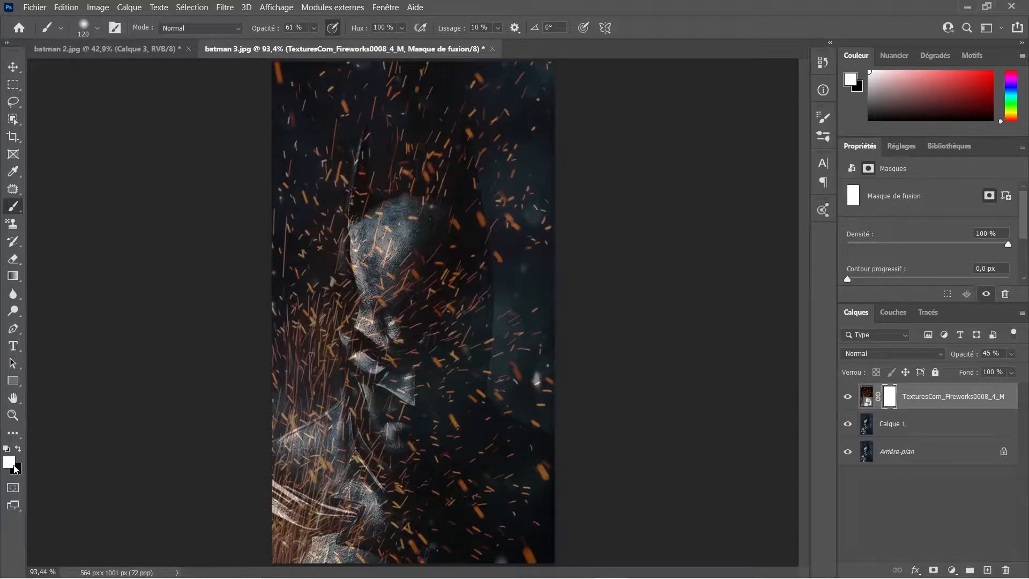
pyautogui.press('x')
pyautogui.moveTo(381, 281)
pyautogui.mouseDown()
pyautogui.moveTo(434, 274)
pyautogui.moveTo(414, 344)
pyautogui.moveTo(417, 285)
pyautogui.moveTo(388, 364)
pyautogui.moveTo(399, 292)
pyautogui.moveTo(416, 286)
pyautogui.moveTo(433, 306)
pyautogui.moveTo(428, 460)
pyautogui.moveTo(395, 420)
pyautogui.moveTo(395, 331)
pyautogui.moveTo(369, 263)
pyautogui.moveTo(368, 394)
pyautogui.moveTo(381, 264)
pyautogui.moveTo(397, 227)
pyautogui.moveTo(375, 244)
pyautogui.mouseUp()
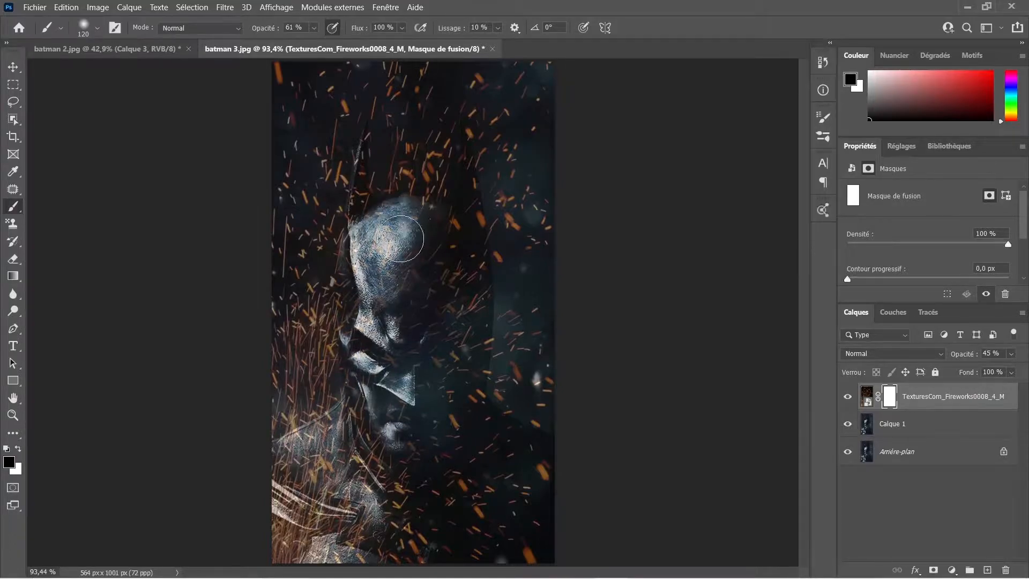
pyautogui.moveTo(452, 274)
pyautogui.mouseDown()
pyautogui.moveTo(451, 419)
pyautogui.moveTo(465, 287)
pyautogui.moveTo(436, 374)
pyautogui.moveTo(442, 306)
pyautogui.moveTo(429, 309)
pyautogui.moveTo(438, 266)
pyautogui.moveTo(429, 314)
pyautogui.moveTo(509, 471)
pyautogui.moveTo(418, 457)
pyautogui.moveTo(341, 461)
pyautogui.moveTo(414, 487)
pyautogui.moveTo(389, 400)
pyautogui.moveTo(340, 488)
pyautogui.moveTo(415, 491)
pyautogui.mouseUp()
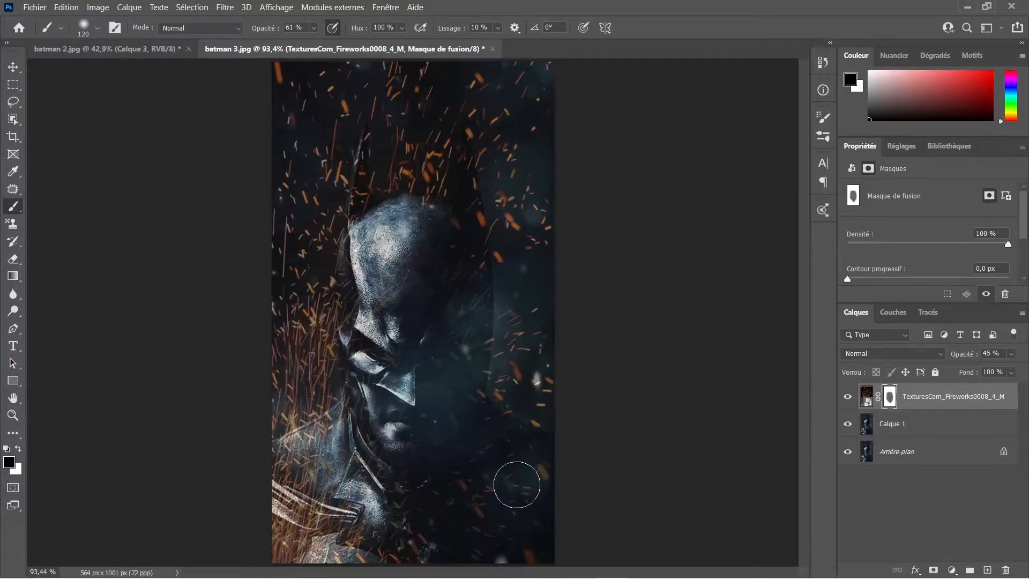
pyautogui.moveTo(438, 363)
pyautogui.mouseDown()
pyautogui.moveTo(447, 295)
pyautogui.moveTo(440, 327)
pyautogui.moveTo(415, 235)
pyautogui.moveTo(382, 227)
pyautogui.moveTo(371, 330)
pyautogui.moveTo(370, 260)
pyautogui.mouseUp()
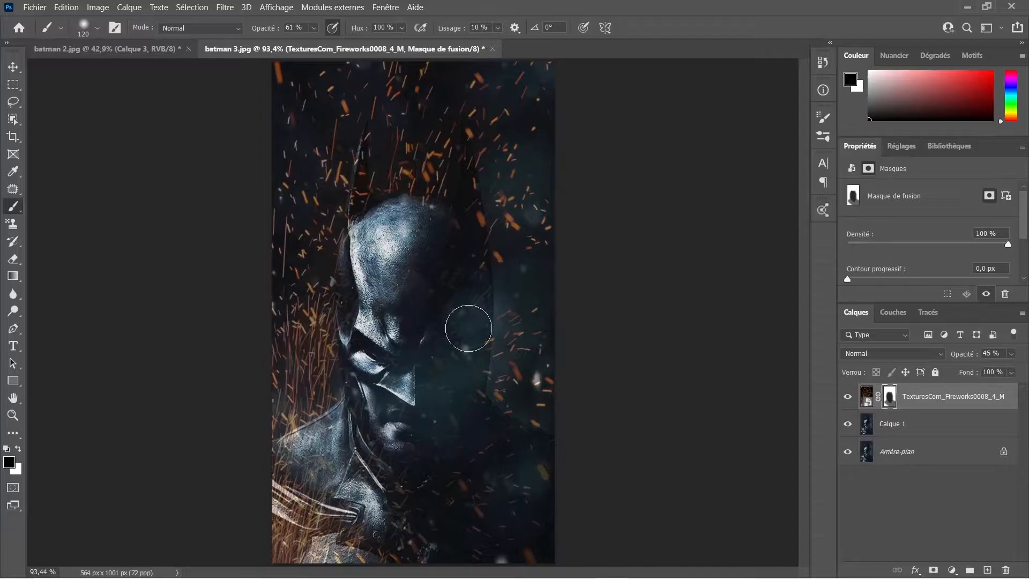
# Step: Raise the brush opacity to 85 % and mask the remaining sparks over Batman's head and dark shoulder
pyautogui.click(316, 28)
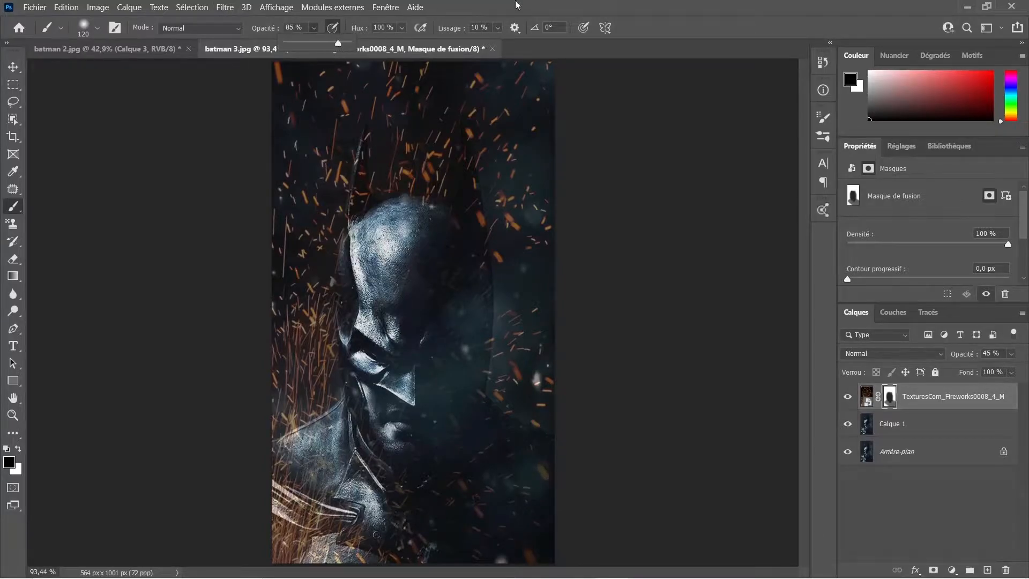
pyautogui.moveTo(478, 377)
pyautogui.mouseDown()
pyautogui.moveTo(409, 463)
pyautogui.moveTo(515, 538)
pyautogui.moveTo(445, 454)
pyautogui.moveTo(571, 497)
pyautogui.moveTo(437, 420)
pyautogui.moveTo(557, 475)
pyautogui.moveTo(437, 412)
pyautogui.moveTo(472, 313)
pyautogui.moveTo(439, 420)
pyautogui.moveTo(450, 302)
pyautogui.moveTo(516, 383)
pyautogui.moveTo(497, 454)
pyautogui.moveTo(522, 456)
pyautogui.moveTo(484, 474)
pyautogui.moveTo(529, 523)
pyautogui.moveTo(398, 479)
pyautogui.moveTo(466, 495)
pyautogui.moveTo(387, 421)
pyautogui.moveTo(441, 402)
pyautogui.moveTo(459, 326)
pyautogui.moveTo(459, 300)
pyautogui.moveTo(437, 410)
pyautogui.moveTo(447, 238)
pyautogui.moveTo(445, 279)
pyautogui.moveTo(397, 227)
pyautogui.mouseUp()
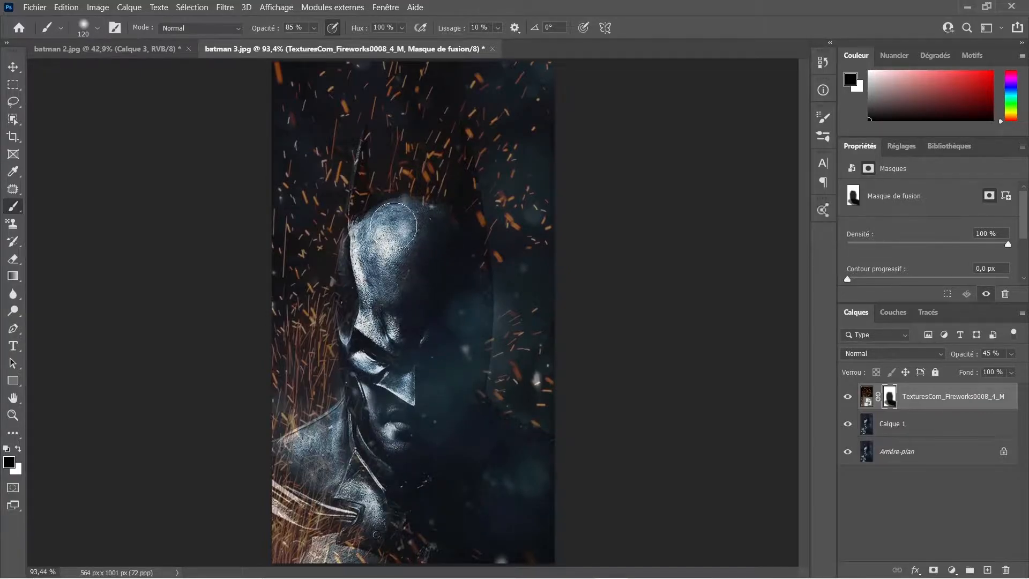
# Step: Reduce the brush to 33 px and paint black on the mask over both cowl ears to hide their sparks
pyautogui.press('z')
pyautogui.moveTo(468, 158); pyautogui.dragTo(520, 144)
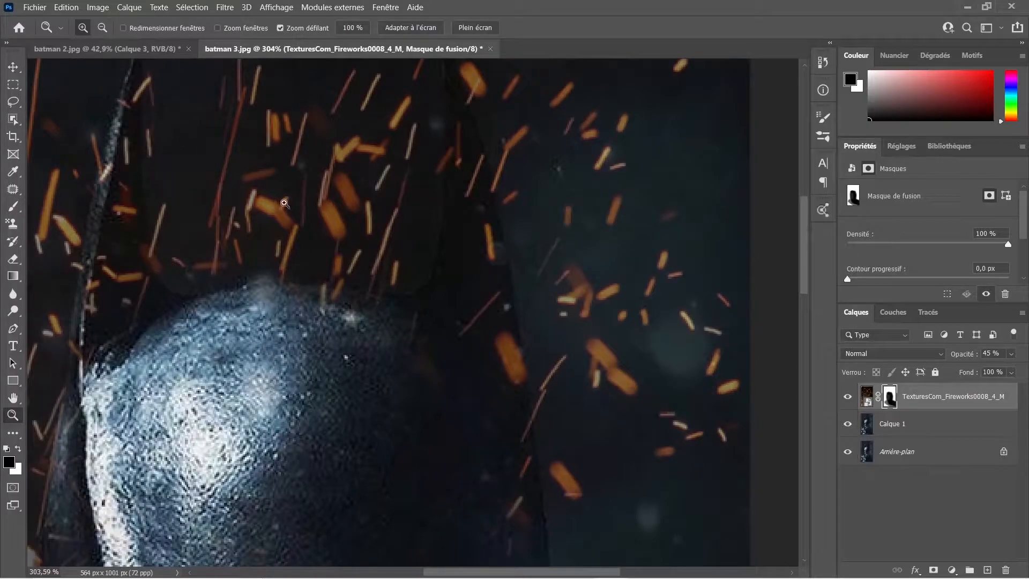
pyautogui.press('b')
pyautogui.click(94, 32)
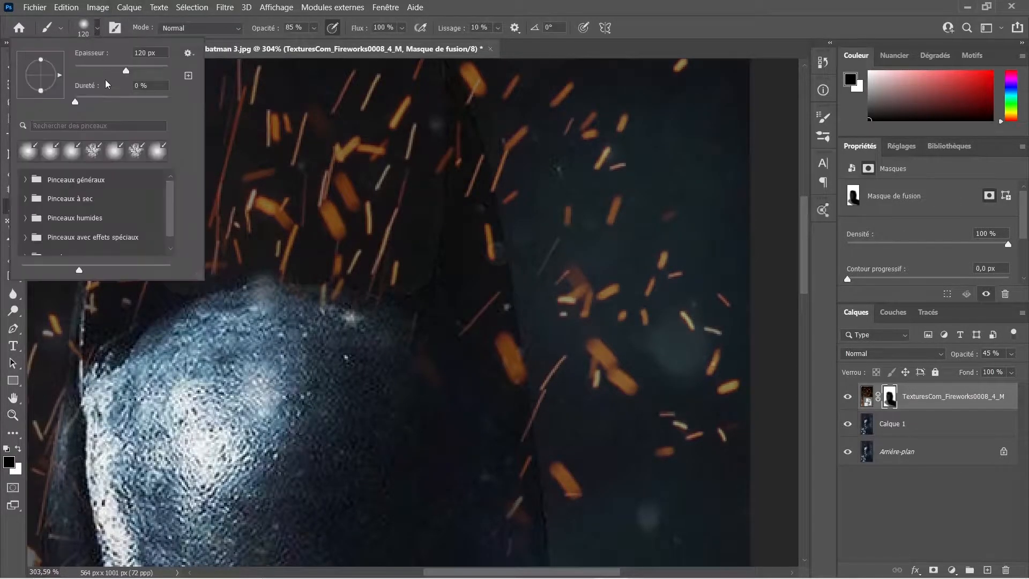
pyautogui.click(503, 5)
pyautogui.moveTo(482, 314)
pyautogui.mouseDown()
pyautogui.moveTo(471, 233)
pyautogui.moveTo(477, 270)
pyautogui.moveTo(441, 388)
pyautogui.moveTo(446, 367)
pyautogui.moveTo(390, 333)
pyautogui.moveTo(304, 314)
pyautogui.moveTo(379, 311)
pyautogui.moveTo(403, 325)
pyautogui.moveTo(275, 305)
pyautogui.moveTo(145, 345)
pyautogui.moveTo(117, 273)
pyautogui.moveTo(124, 153)
pyautogui.moveTo(89, 461)
pyautogui.moveTo(344, 492)
pyautogui.moveTo(468, 345)
pyautogui.moveTo(492, 399)
pyautogui.moveTo(495, 341)
pyautogui.moveTo(506, 407)
pyautogui.moveTo(501, 534)
pyautogui.moveTo(508, 464)
pyautogui.moveTo(450, 361)
pyautogui.mouseUp()
pyautogui.press('space')
pyautogui.moveTo(413, 298); pyautogui.dragTo(380, 351)
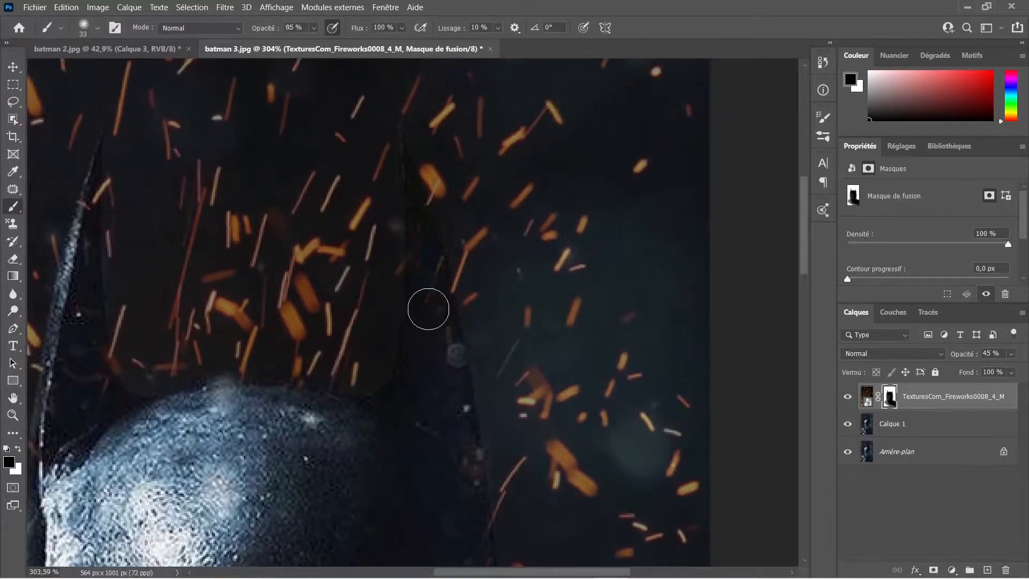
pyautogui.moveTo(94, 214); pyautogui.dragTo(80, 290)
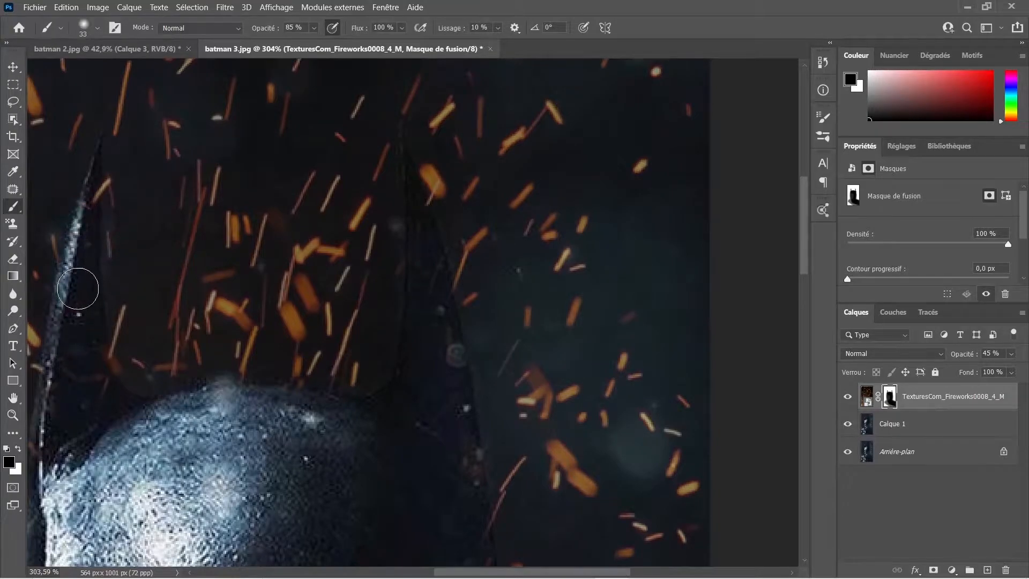
# Step: Bring the sparks back over the light-edged cowl ear by painting white on the mask, and hide them again with black
pyautogui.press('x')
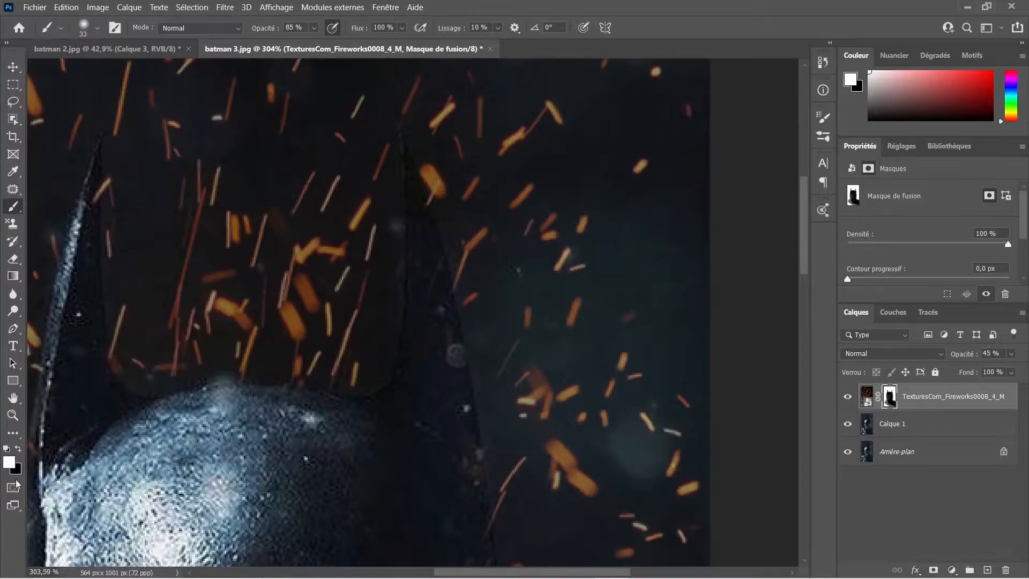
pyautogui.press('x')
pyautogui.press('x')
pyautogui.press('x')
pyautogui.press('x')
pyautogui.moveTo(120, 272)
pyautogui.mouseDown()
pyautogui.moveTo(93, 306)
pyautogui.moveTo(89, 210)
pyautogui.moveTo(72, 312)
pyautogui.moveTo(65, 269)
pyautogui.mouseUp()
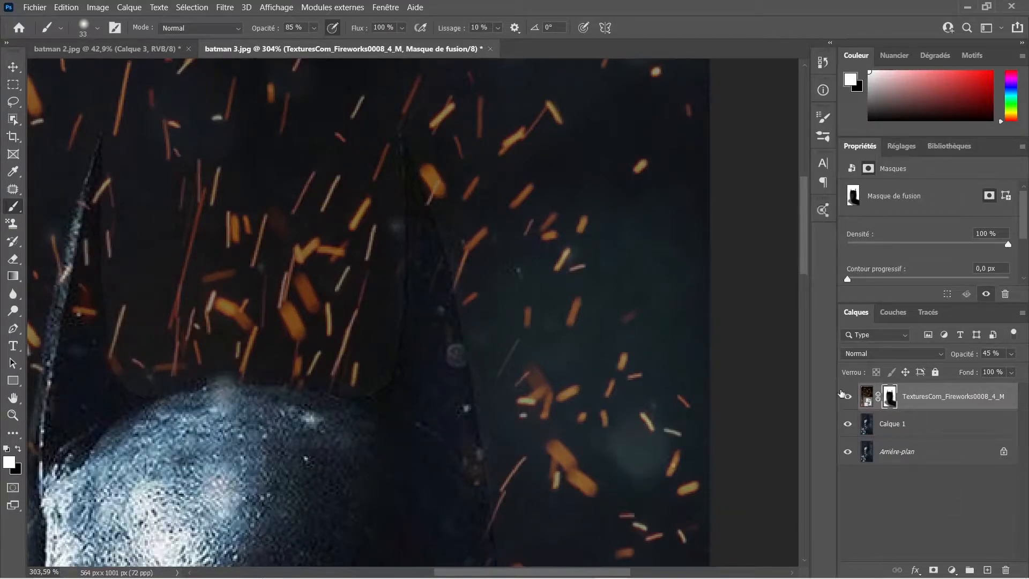
pyautogui.press('x')
pyautogui.moveTo(108, 257)
pyautogui.mouseDown()
pyautogui.moveTo(72, 314)
pyautogui.moveTo(71, 360)
pyautogui.moveTo(80, 343)
pyautogui.mouseUp()
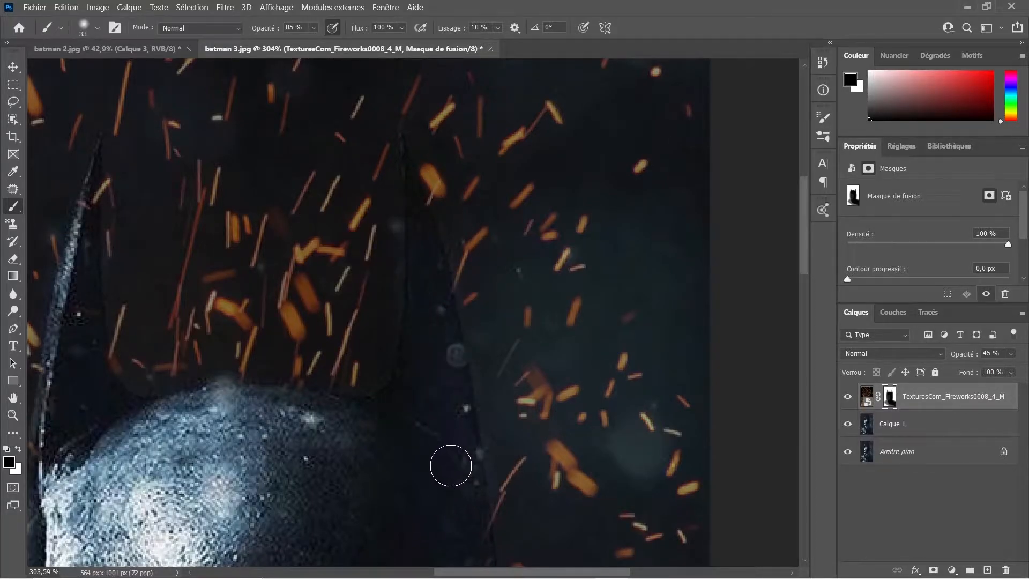
# Step: Soften the sparks over the shoulder and chest by painting black on the mask with a 178 px brush at 46 % opacity
pyautogui.press('z')
pyautogui.moveTo(452, 446)
pyautogui.mouseDown()
pyautogui.moveTo(409, 480)
pyautogui.moveTo(425, 480)
pyautogui.moveTo(407, 482)
pyautogui.moveTo(466, 316)
pyautogui.moveTo(482, 195)
pyautogui.moveTo(446, 171)
pyautogui.mouseUp()
pyautogui.press('h')
pyautogui.press('b')
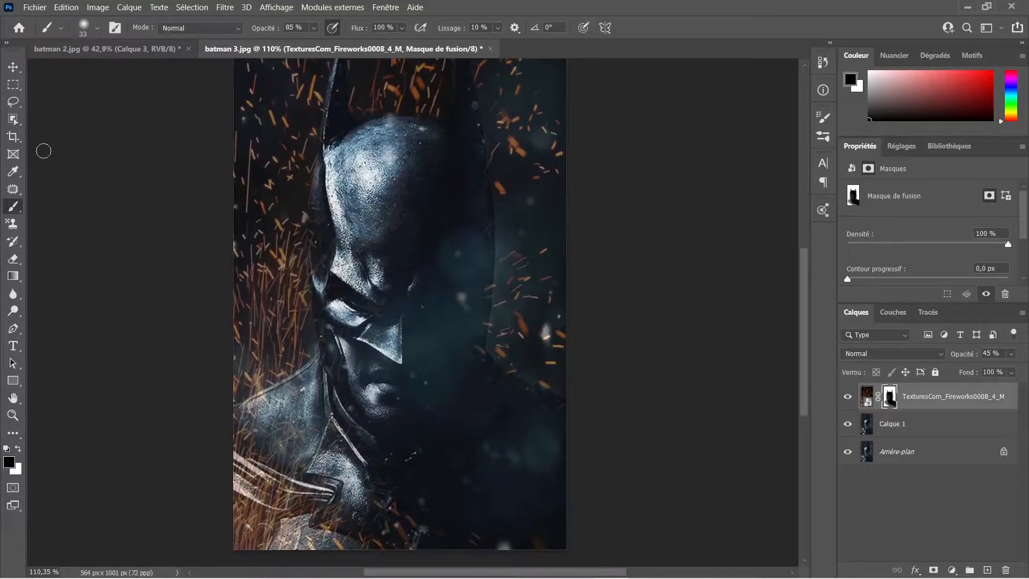
pyautogui.click(97, 27)
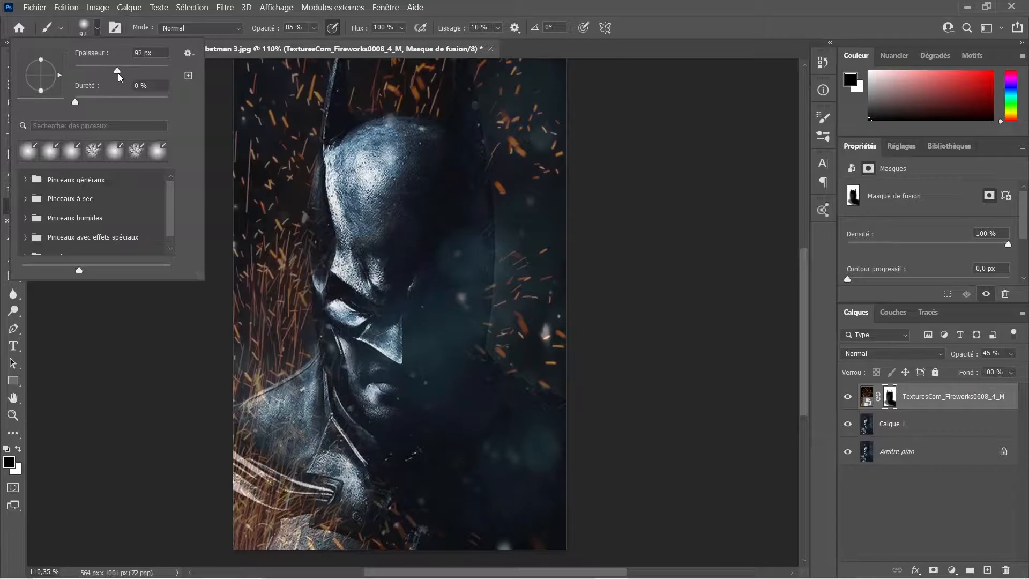
pyautogui.moveTo(128, 79); pyautogui.dragTo(140, 75)
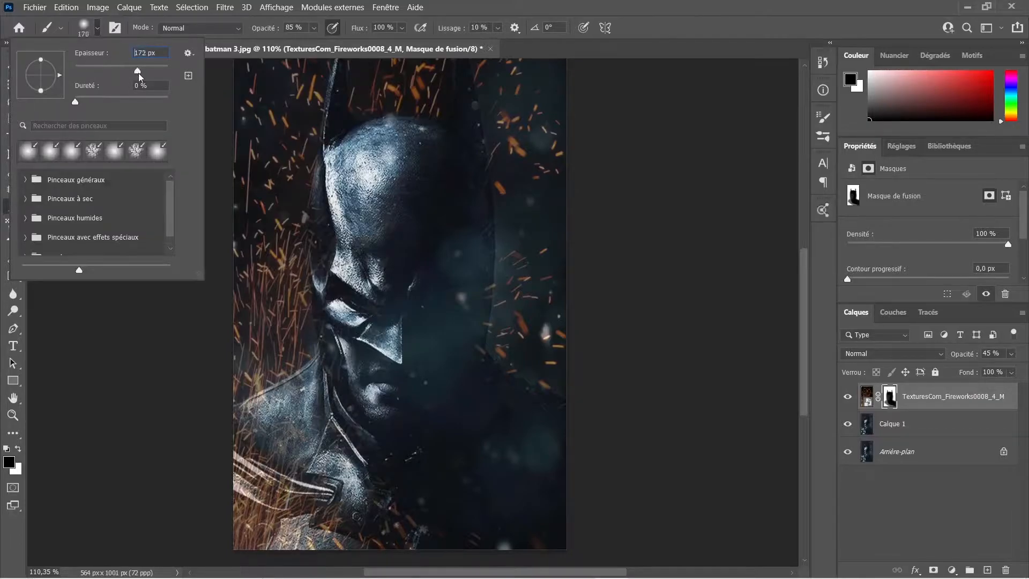
pyautogui.click(315, 29)
pyautogui.click(510, 5)
pyautogui.moveTo(304, 456)
pyautogui.mouseDown()
pyautogui.moveTo(415, 517)
pyautogui.moveTo(302, 476)
pyautogui.moveTo(364, 506)
pyautogui.moveTo(460, 518)
pyautogui.mouseUp()
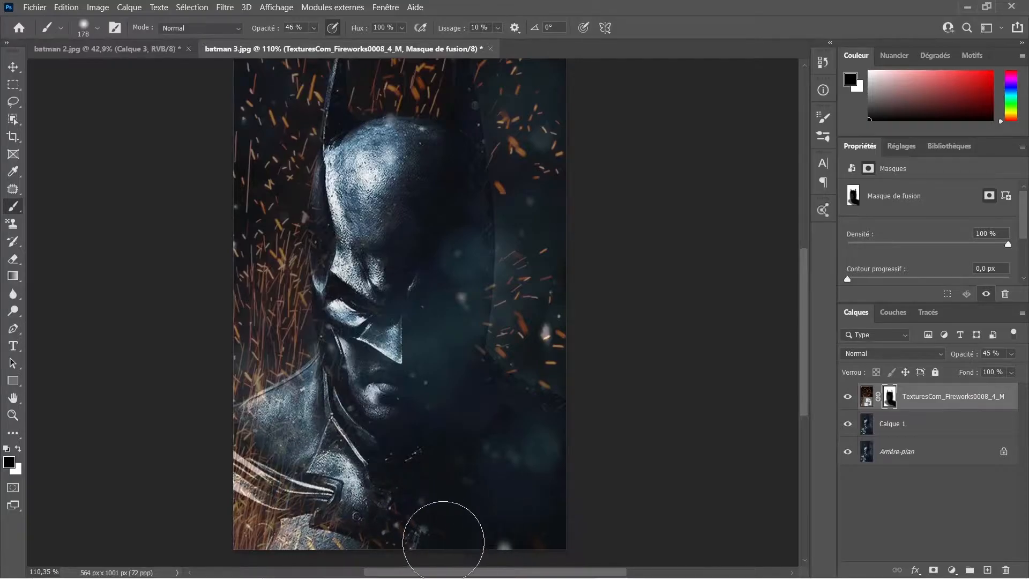
# Step: With the brush at 100 % opacity, mask sparks on the cowl's shadowed side in black and restore those beside the head in white
pyautogui.moveTo(315, 28)
pyautogui.mouseDown()
pyautogui.moveTo(319, 40)
pyautogui.moveTo(310, 40)
pyautogui.moveTo(381, 43)
pyautogui.mouseUp()
pyautogui.moveTo(472, 257); pyautogui.dragTo(453, 299)
pyautogui.press('x')
pyautogui.moveTo(542, 326); pyautogui.dragTo(521, 328)
# Step: Reduce the brush size to 59 px and make black the foreground colour again
pyautogui.click(97, 29)
pyautogui.moveTo(115, 70); pyautogui.dragTo(102, 70)
pyautogui.press('Return')
pyautogui.press('x')
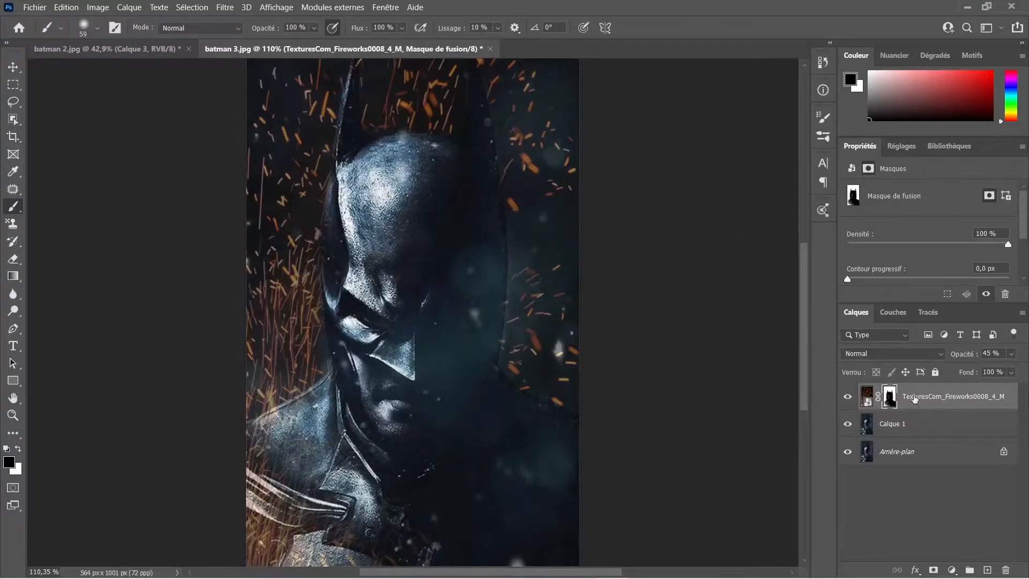
# Step: Set the fireworks layer's blend mode to Eclaircir (Lighten)
pyautogui.click(933, 358)
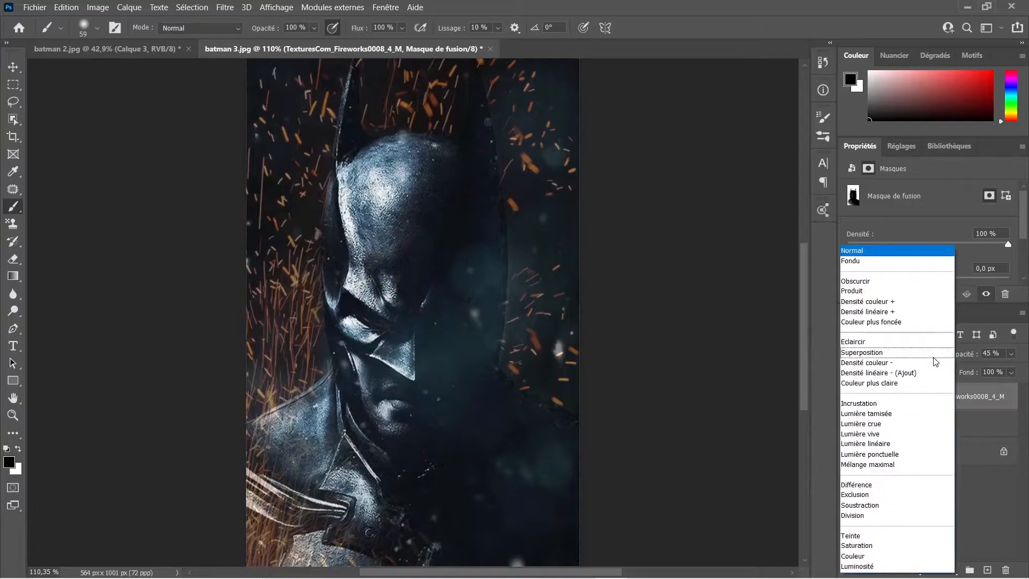
pyautogui.click(872, 340)
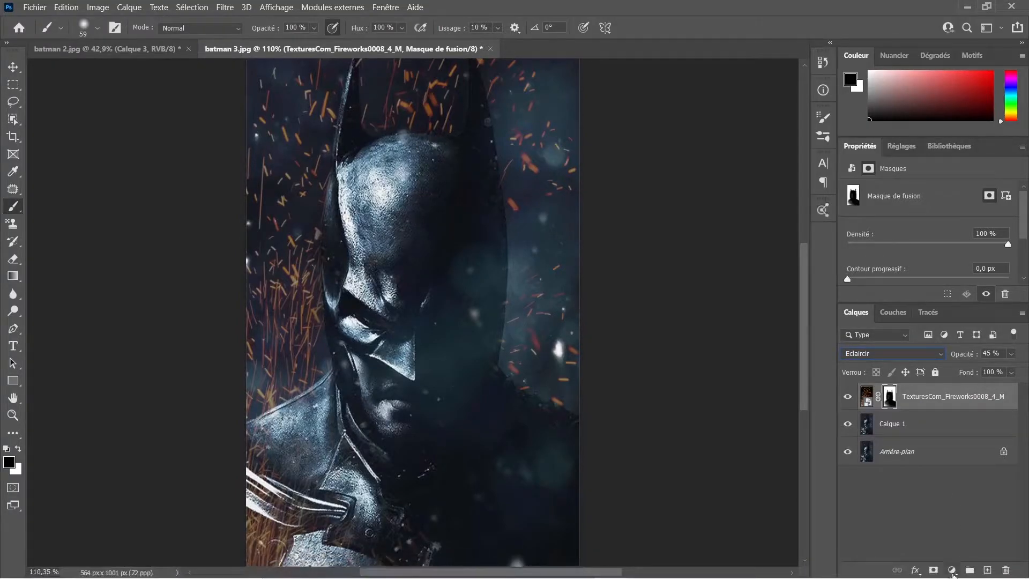
# Step: Add a Teinte/Saturation adjustment layer above the fireworks layer and set its saturation to -42
pyautogui.click(952, 569)
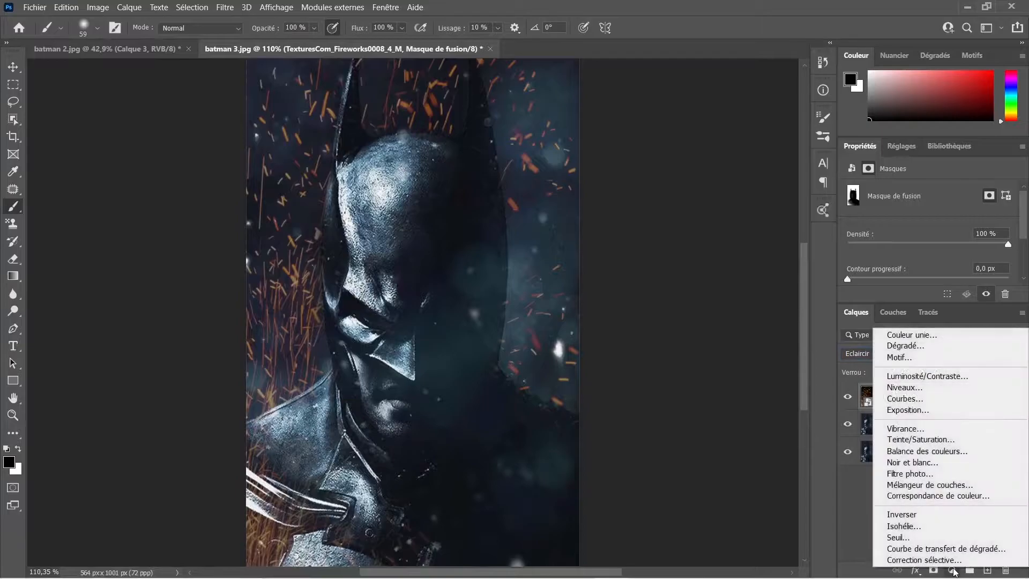
pyautogui.click(922, 441)
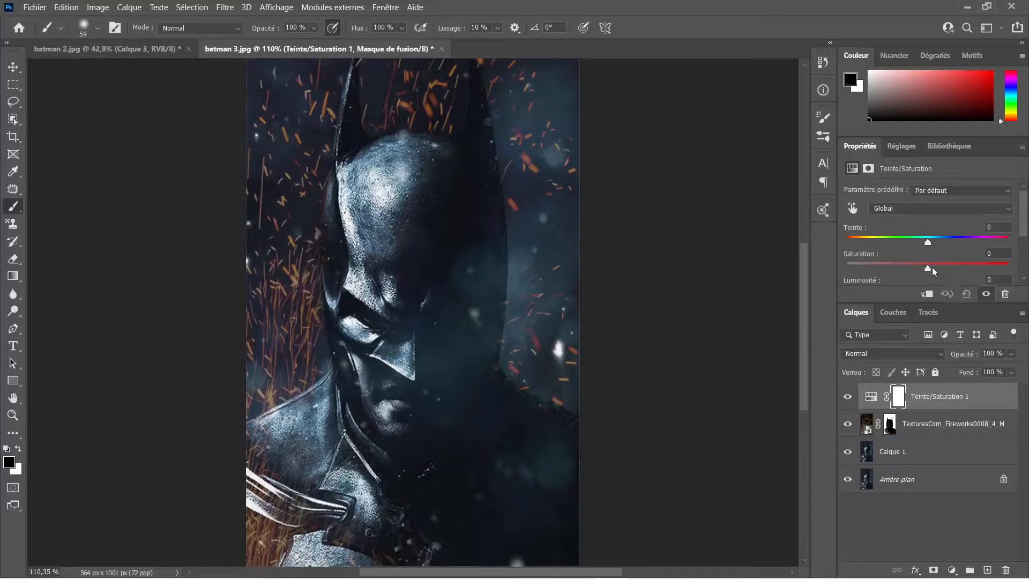
pyautogui.moveTo(927, 268); pyautogui.dragTo(891, 269)
pyautogui.press('z')
pyautogui.moveTo(739, 266); pyautogui.dragTo(723, 268)
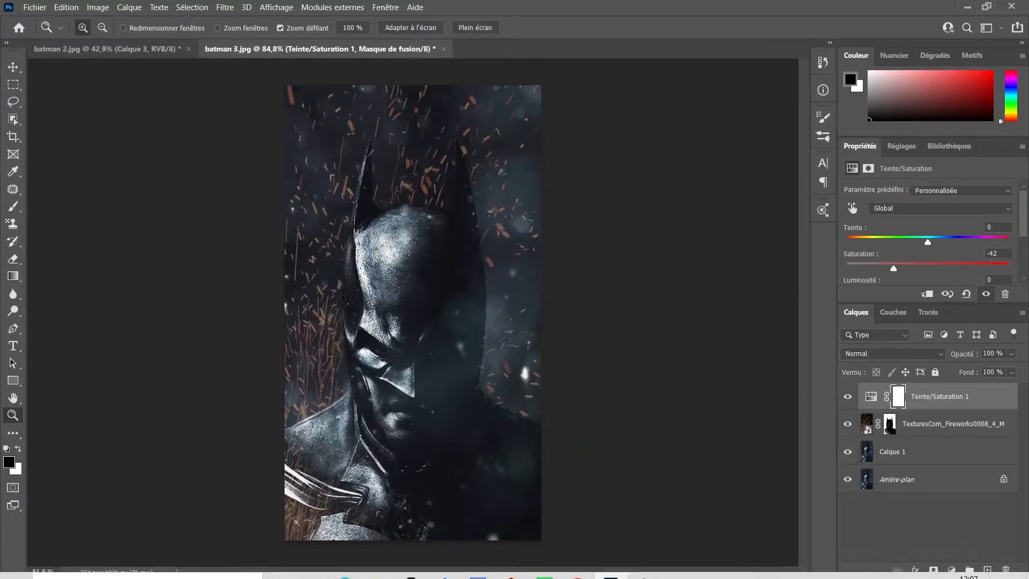
# Step: On a new layer, draw a black-to-transparent gradient up from the image's lower edge and set the layer's opacity to 68 %
pyautogui.press('g')
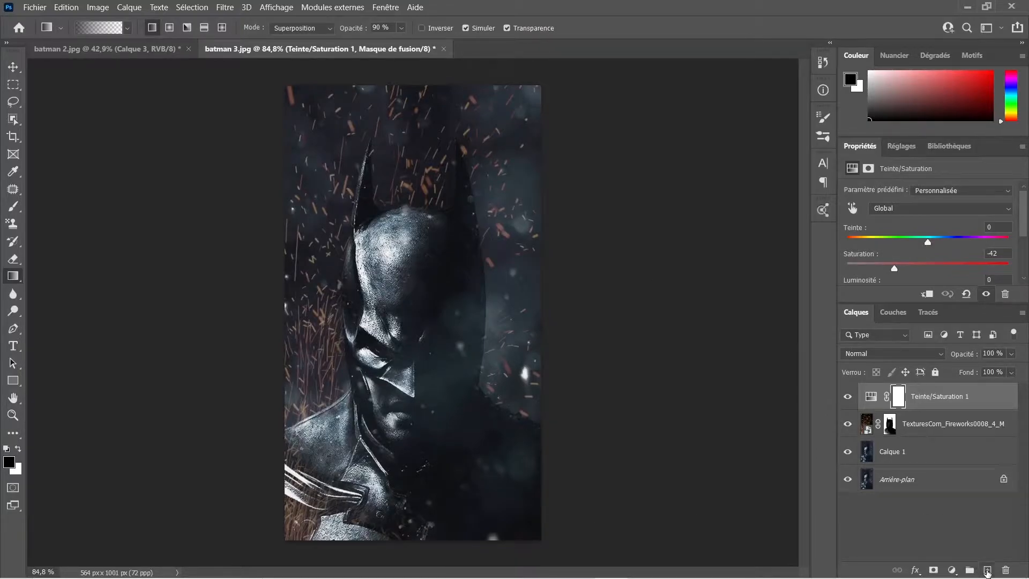
pyautogui.click(987, 571)
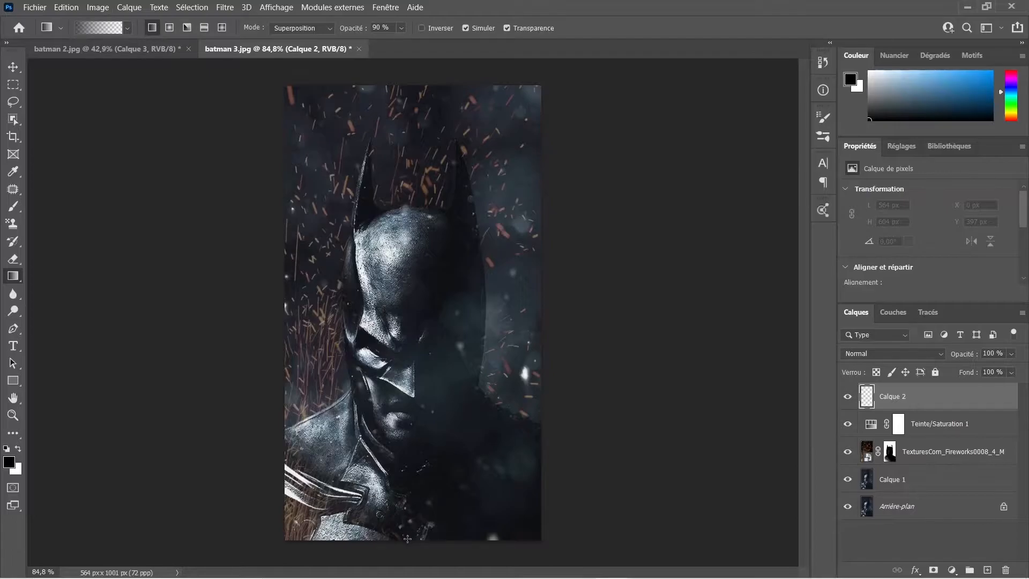
pyautogui.moveTo(407, 538); pyautogui.dragTo(430, 302)
pyautogui.moveTo(436, 286); pyautogui.dragTo(436, 285)
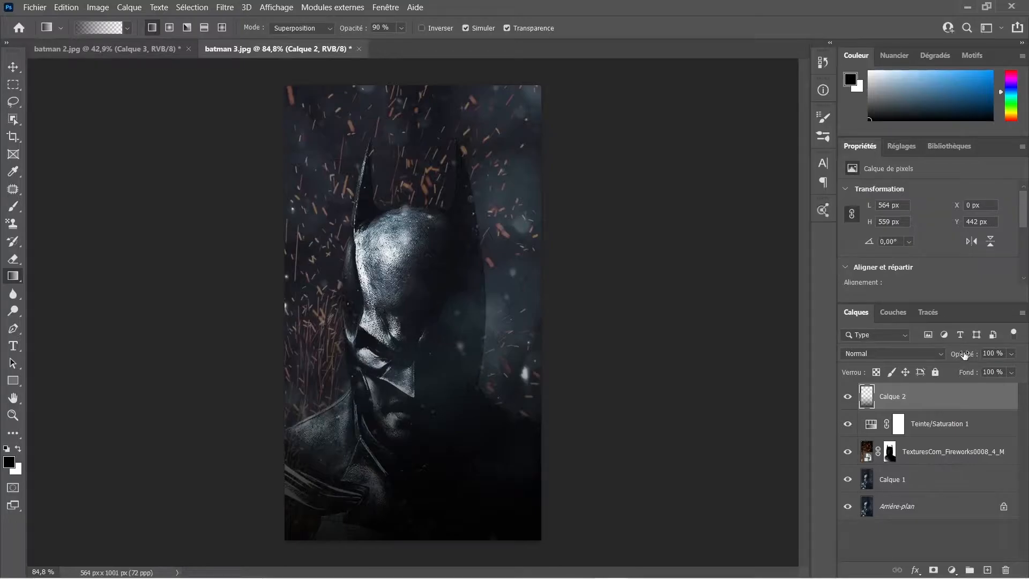
pyautogui.moveTo(964, 354); pyautogui.dragTo(945, 355)
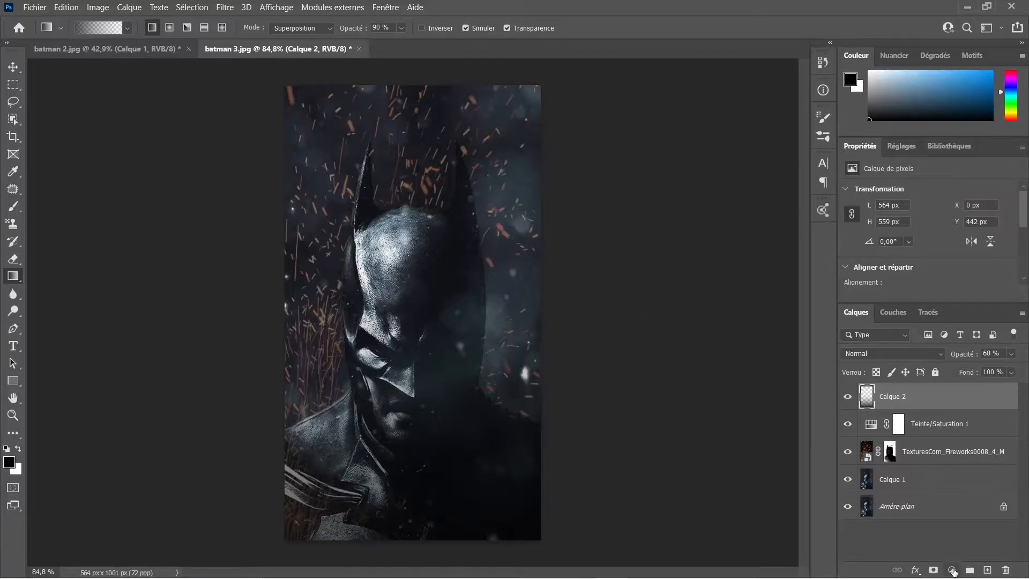
# Step: Add a Couleur unie (solid colour) fill layer in blue #5789ed and set its opacity to 59 %
pyautogui.click(952, 571)
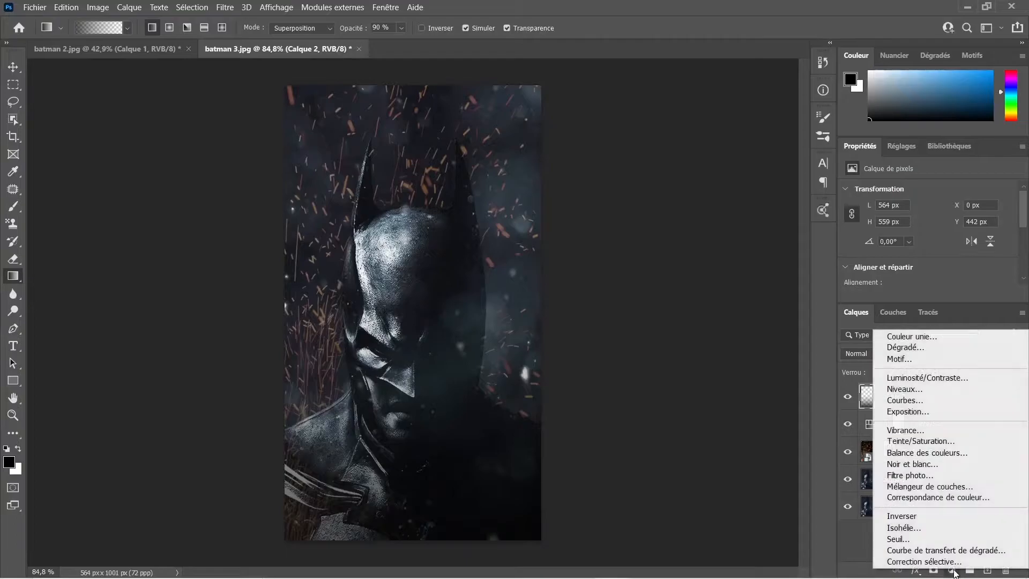
pyautogui.click(909, 338)
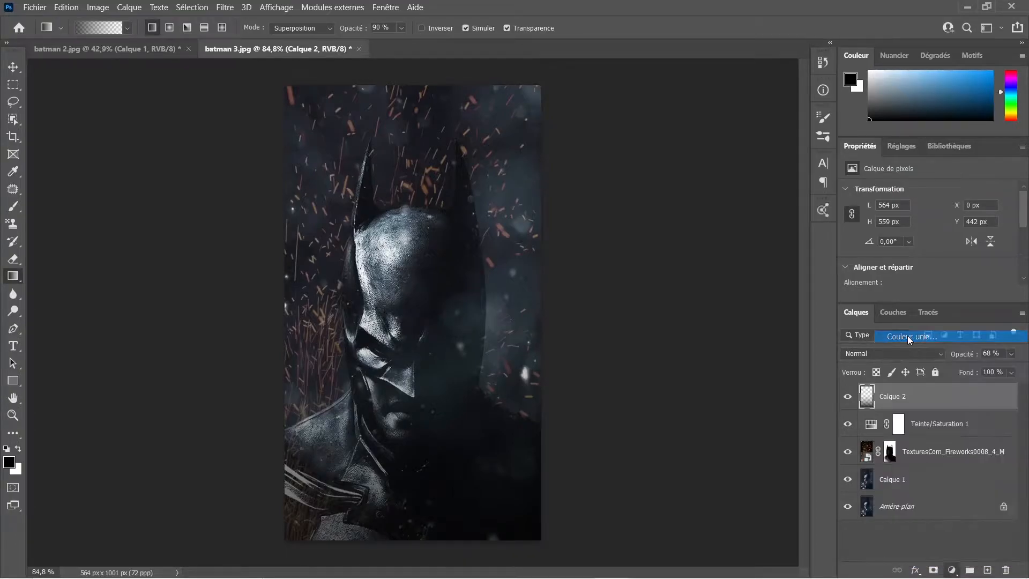
pyautogui.click(828, 414)
pyautogui.click(750, 358)
pyautogui.moveTo(750, 358); pyautogui.dragTo(748, 358)
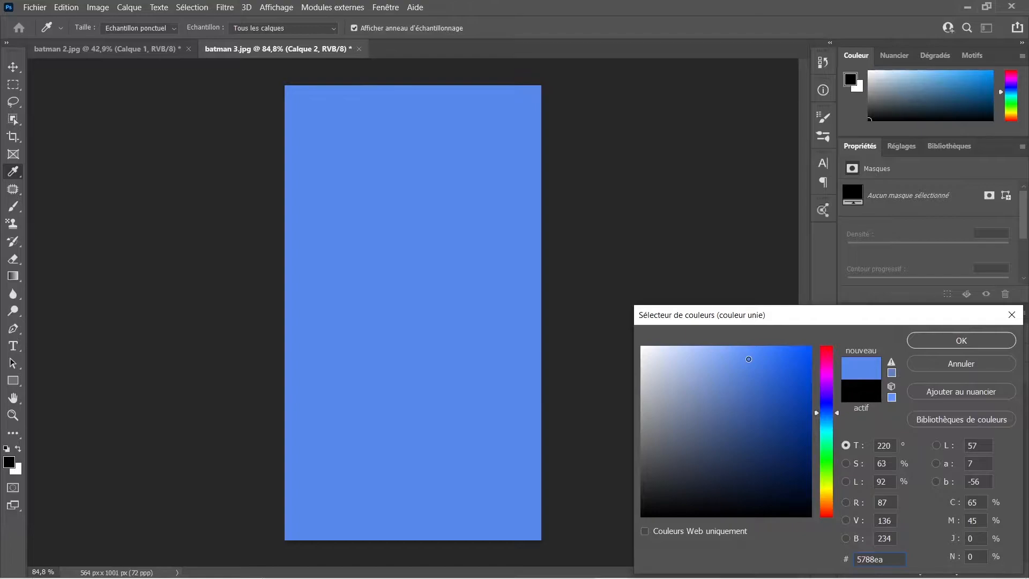
pyautogui.click(926, 340)
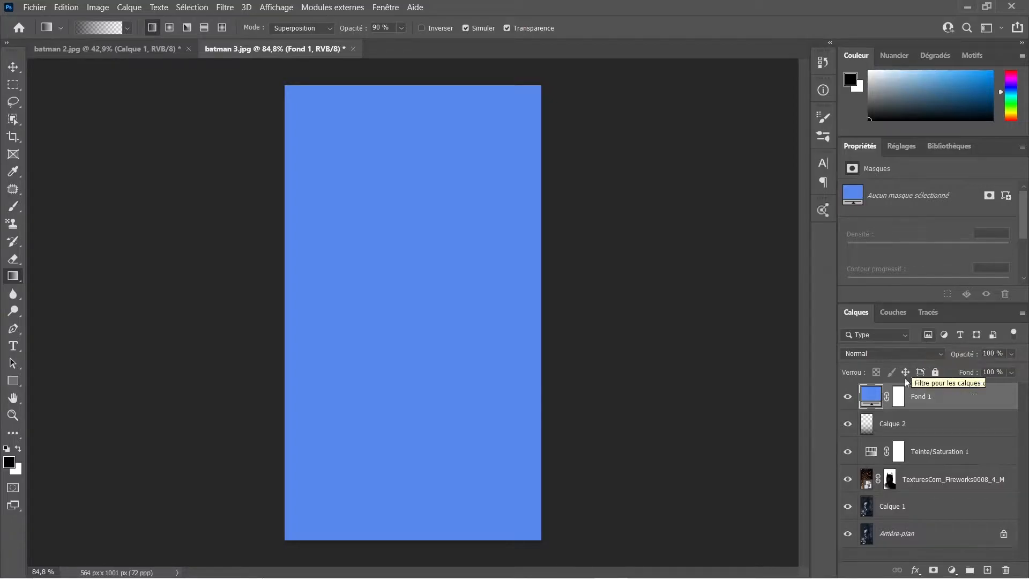
pyautogui.click(898, 401)
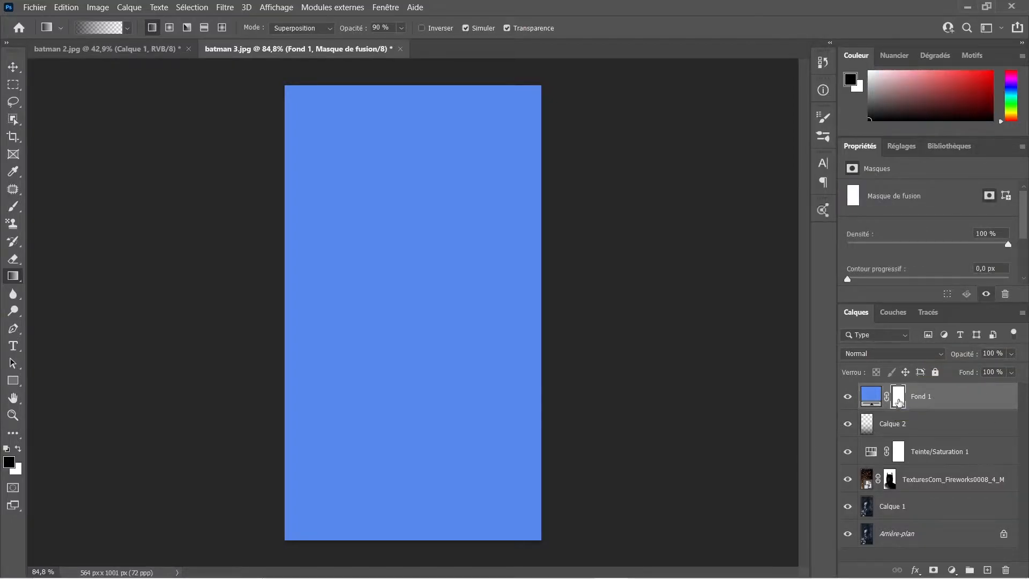
pyautogui.moveTo(959, 355); pyautogui.dragTo(929, 352)
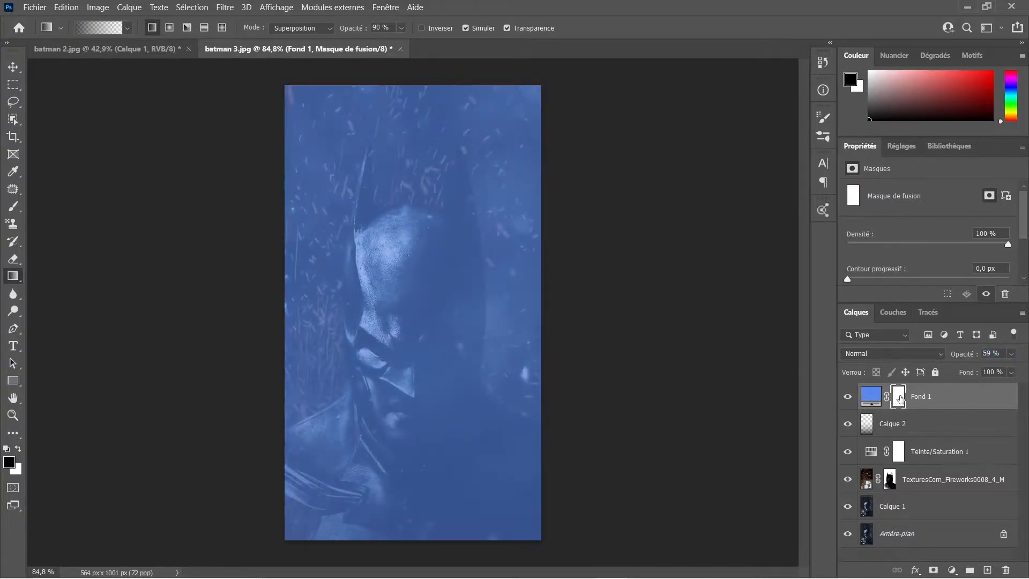
# Step: Paint black on the Fond 1 mask over the cowl, face and body with a soft 178 px brush at 100 % opacity
pyautogui.press('b')
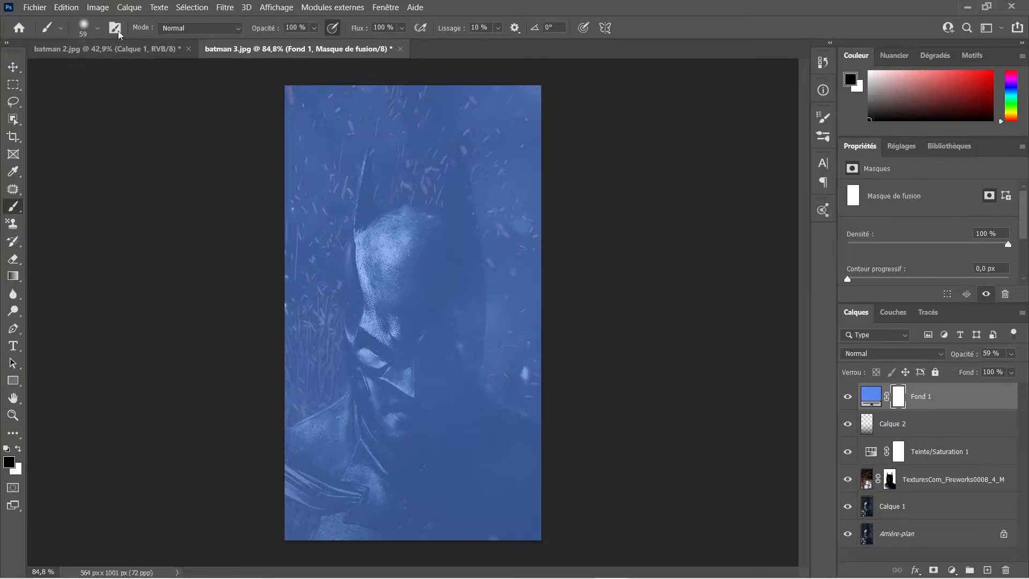
pyautogui.click(96, 29)
pyautogui.moveTo(111, 70); pyautogui.dragTo(127, 69)
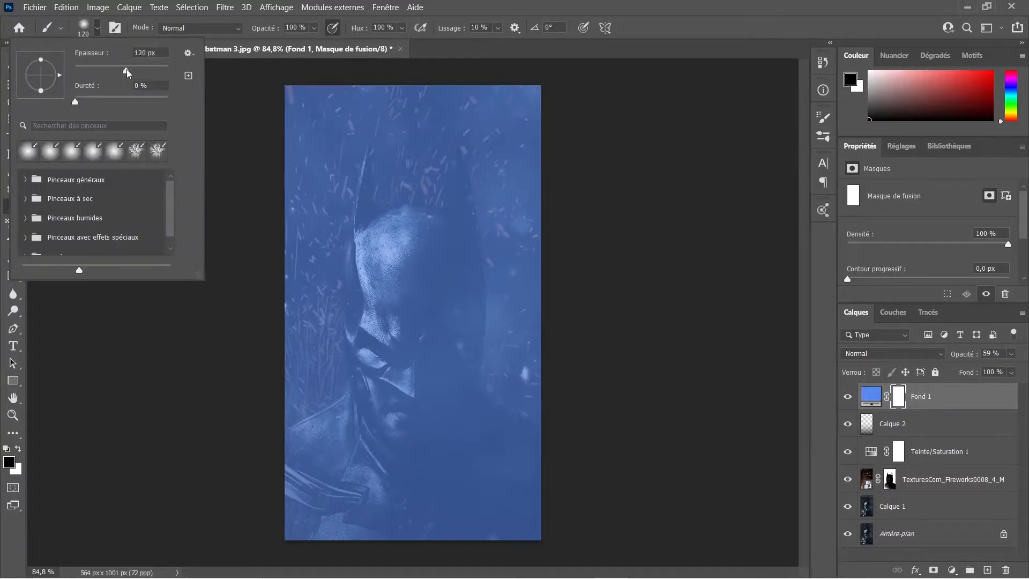
pyautogui.click(314, 28)
pyautogui.moveTo(321, 45); pyautogui.dragTo(304, 47)
pyautogui.click(98, 30)
pyautogui.moveTo(127, 70); pyautogui.dragTo(138, 70)
pyautogui.click(529, 3)
pyautogui.moveTo(414, 246)
pyautogui.mouseDown()
pyautogui.moveTo(415, 399)
pyautogui.moveTo(405, 427)
pyautogui.moveTo(421, 409)
pyautogui.moveTo(442, 331)
pyautogui.moveTo(454, 243)
pyautogui.mouseUp()
pyautogui.moveTo(424, 401)
pyautogui.mouseDown()
pyautogui.moveTo(413, 436)
pyautogui.moveTo(425, 284)
pyautogui.moveTo(427, 455)
pyautogui.moveTo(533, 507)
pyautogui.moveTo(464, 429)
pyautogui.moveTo(441, 445)
pyautogui.moveTo(521, 558)
pyautogui.moveTo(417, 495)
pyautogui.moveTo(434, 466)
pyautogui.moveTo(552, 500)
pyautogui.moveTo(434, 448)
pyautogui.moveTo(413, 322)
pyautogui.moveTo(443, 282)
pyautogui.moveTo(482, 514)
pyautogui.mouseUp()
pyautogui.press('0')
pyautogui.moveTo(425, 247)
pyautogui.mouseDown()
pyautogui.moveTo(459, 219)
pyautogui.moveTo(493, 140)
pyautogui.mouseUp()
# Step: With a white 120 px brush, restore the blue fill in the background beside the cowl's shadowed side
pyautogui.press('x')
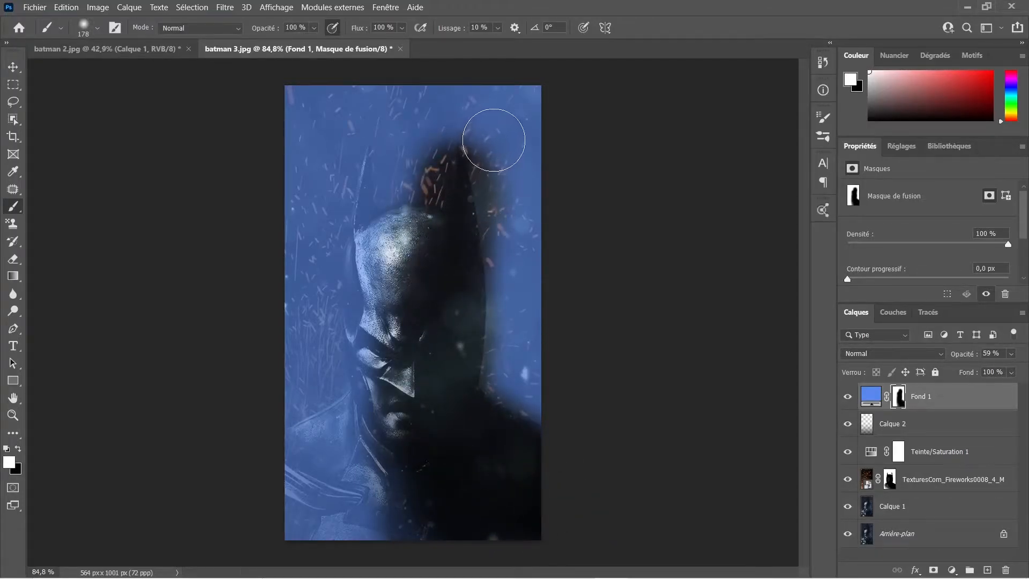
pyautogui.click(97, 28)
pyautogui.moveTo(134, 75)
pyautogui.mouseDown()
pyautogui.moveTo(105, 75)
pyautogui.moveTo(121, 75)
pyautogui.mouseUp()
pyautogui.press('Return')
pyautogui.press('z')
pyautogui.moveTo(466, 255)
pyautogui.mouseDown()
pyautogui.moveTo(499, 241)
pyautogui.moveTo(524, 200)
pyautogui.moveTo(482, 246)
pyautogui.mouseUp()
pyautogui.press('h')
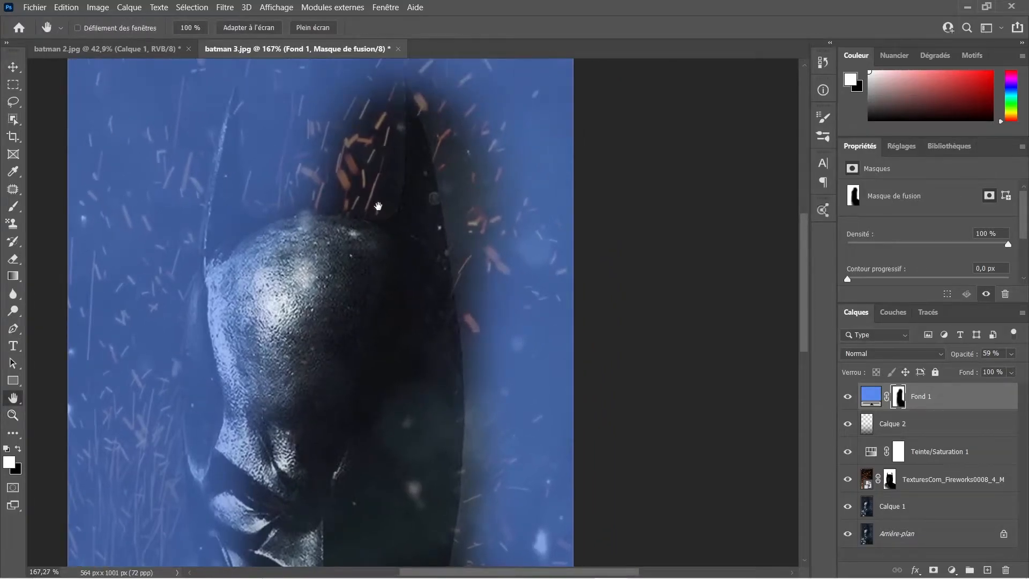
pyautogui.press('b')
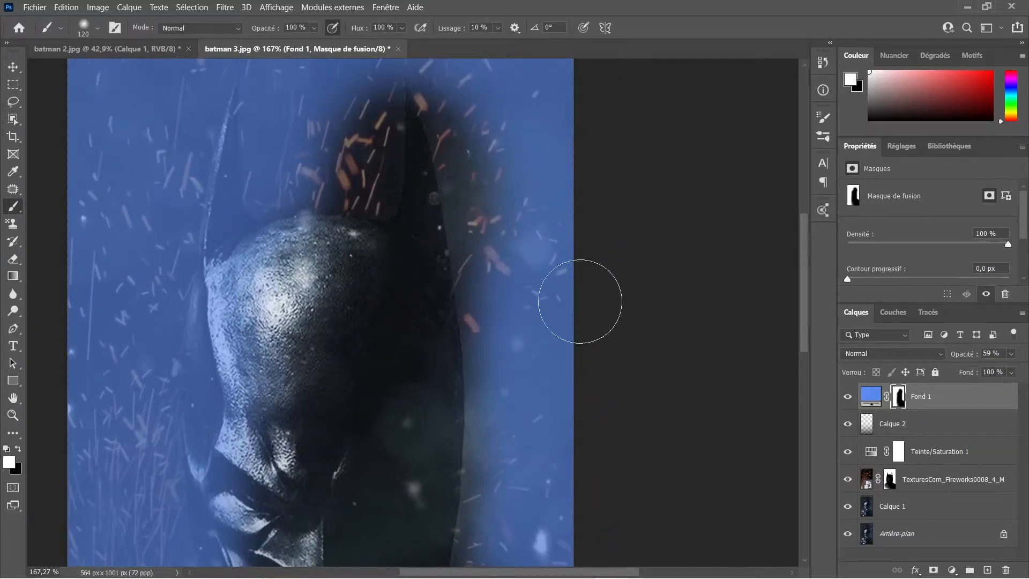
pyautogui.moveTo(524, 289)
pyautogui.mouseDown()
pyautogui.moveTo(468, 95)
pyautogui.moveTo(503, 318)
pyautogui.moveTo(514, 515)
pyautogui.moveTo(515, 250)
pyautogui.mouseUp()
pyautogui.press('space')
pyautogui.moveTo(480, 294)
pyautogui.mouseDown()
pyautogui.moveTo(549, 418)
pyautogui.moveTo(465, 382)
pyautogui.mouseUp()
# Step: In black with a lower-opacity brush, mask the blue fill off the face and along the cowl's lit edge
pyautogui.press('x')
pyautogui.click(85, 28)
pyautogui.moveTo(137, 72); pyautogui.dragTo(142, 71)
pyautogui.click(314, 28)
pyautogui.moveTo(331, 42); pyautogui.dragTo(271, 41)
pyautogui.click(279, 394)
pyautogui.press('space')
pyautogui.moveTo(276, 267); pyautogui.dragTo(254, 503)
pyautogui.click(92, 29)
pyautogui.click(314, 28)
pyautogui.click(335, 44)
pyautogui.moveTo(187, 311); pyautogui.dragTo(192, 514)
# Step: Restore the blue fill around the ear on the lit side in white, and mask it off the ear itself in black
pyautogui.press('x')
pyautogui.click(96, 31)
pyautogui.click(129, 72)
pyautogui.click(218, 185)
pyautogui.press('x')
pyautogui.moveTo(211, 202); pyautogui.dragTo(203, 221)
# Step: In white, restore the blue fill between the ears, reducing the brush to 26 px for the edge above the head
pyautogui.press('x')
pyautogui.moveTo(349, 163)
pyautogui.mouseDown()
pyautogui.moveTo(311, 150)
pyautogui.moveTo(366, 89)
pyautogui.moveTo(359, 94)
pyautogui.mouseUp()
pyautogui.click(326, 156)
pyautogui.scroll(3, 429, 131)
pyautogui.moveTo(367, 146); pyautogui.dragTo(342, 222)
pyautogui.click(97, 29)
pyautogui.click(99, 72)
pyautogui.click(245, 292)
# Step: With a black 26 px brush at 35 % opacity, mask the blue fill off the lit side's ear down to its base
pyautogui.press('x')
pyautogui.moveTo(206, 190)
pyautogui.mouseDown()
pyautogui.moveTo(207, 265)
pyautogui.moveTo(232, 280)
pyautogui.mouseUp()
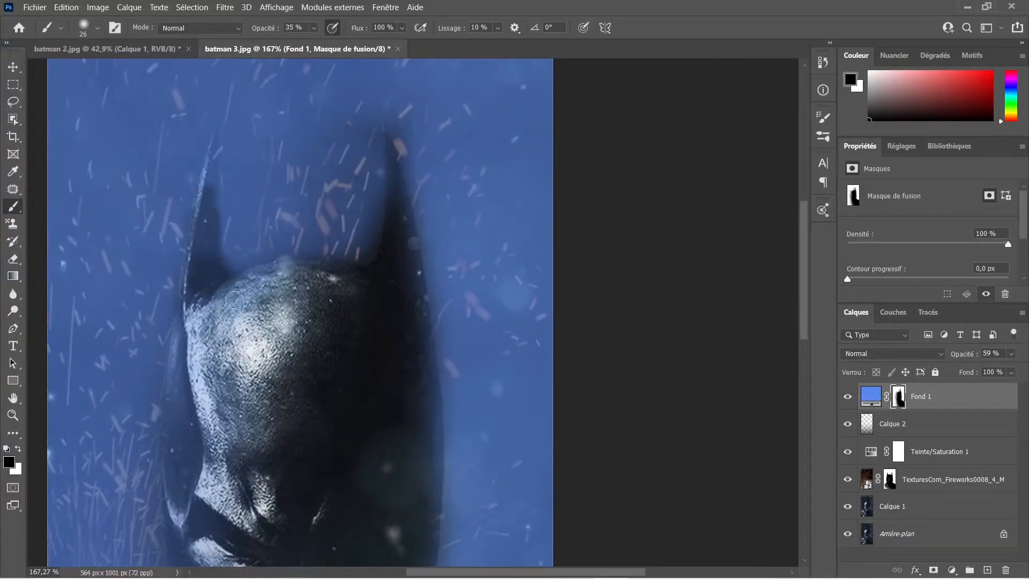
pyautogui.moveTo(212, 168); pyautogui.dragTo(212, 268)
# Step: Enlarge the brush and mask the blue fill off the shadowed shoulder in black
pyautogui.scroll(-4, 389, 350)
pyautogui.click(97, 29)
pyautogui.click(106, 72)
pyautogui.click(597, 7)
pyautogui.scroll(-3, 362, 300)
pyautogui.moveTo(448, 414); pyautogui.dragTo(522, 420)
pyautogui.press('z')
pyautogui.moveTo(460, 348)
pyautogui.mouseDown()
pyautogui.moveTo(409, 346)
pyautogui.moveTo(425, 342)
pyautogui.mouseUp()
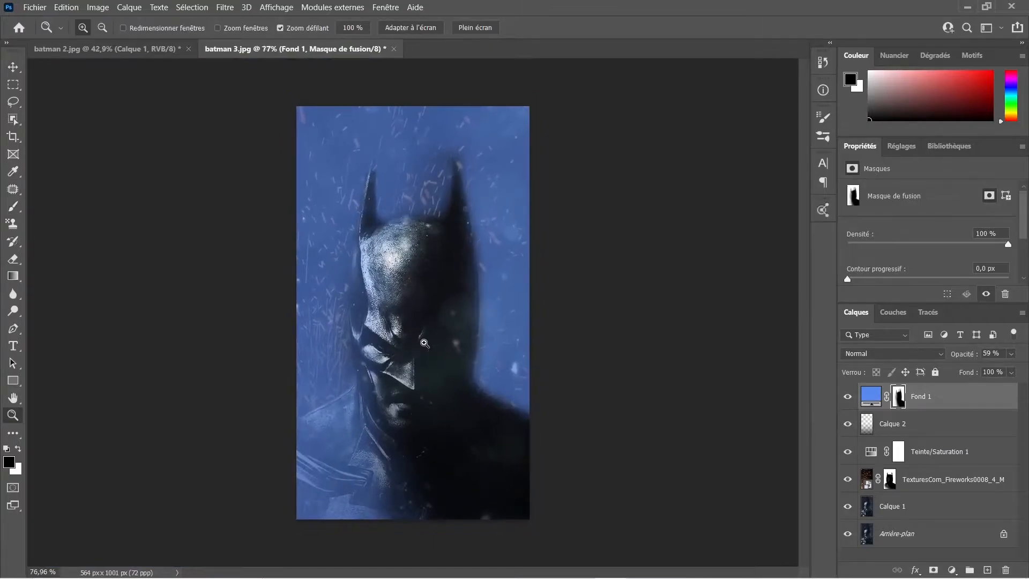
# Step: Set the Fond 1 layer's opacity to 64 % and its blend mode to Soustraction (Subtract)
pyautogui.moveTo(968, 355); pyautogui.dragTo(972, 358)
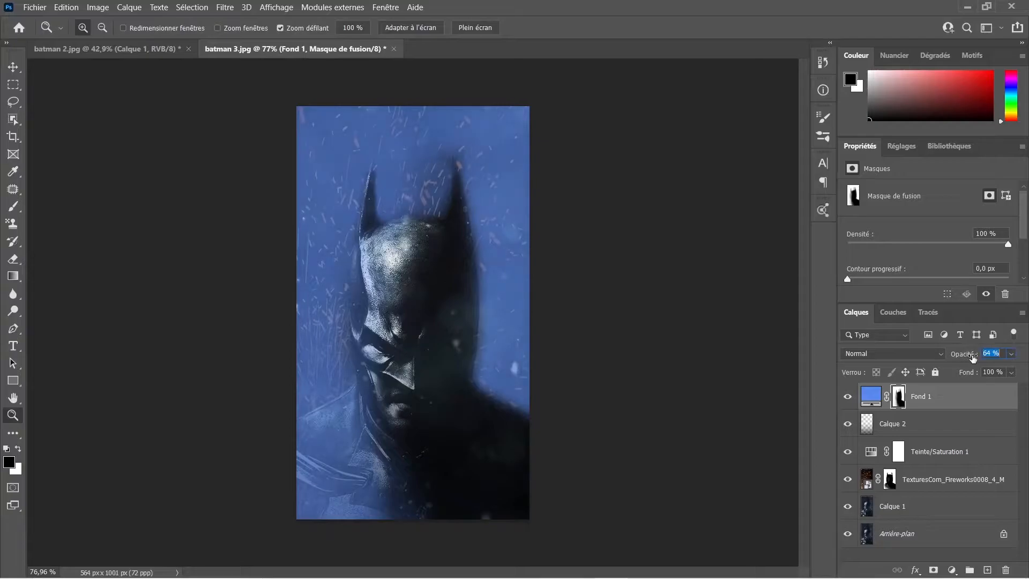
pyautogui.click(920, 353)
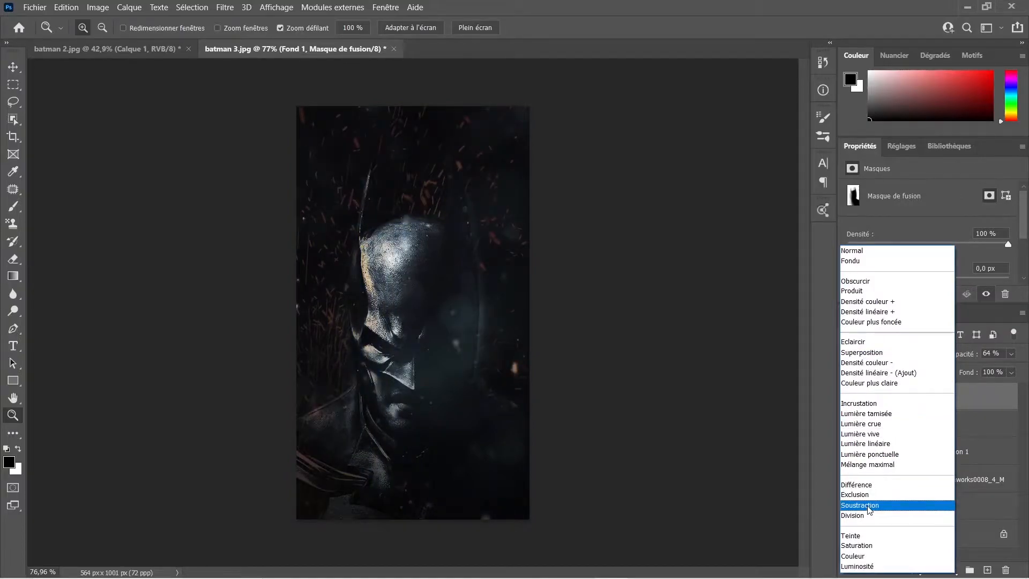
pyautogui.click(867, 506)
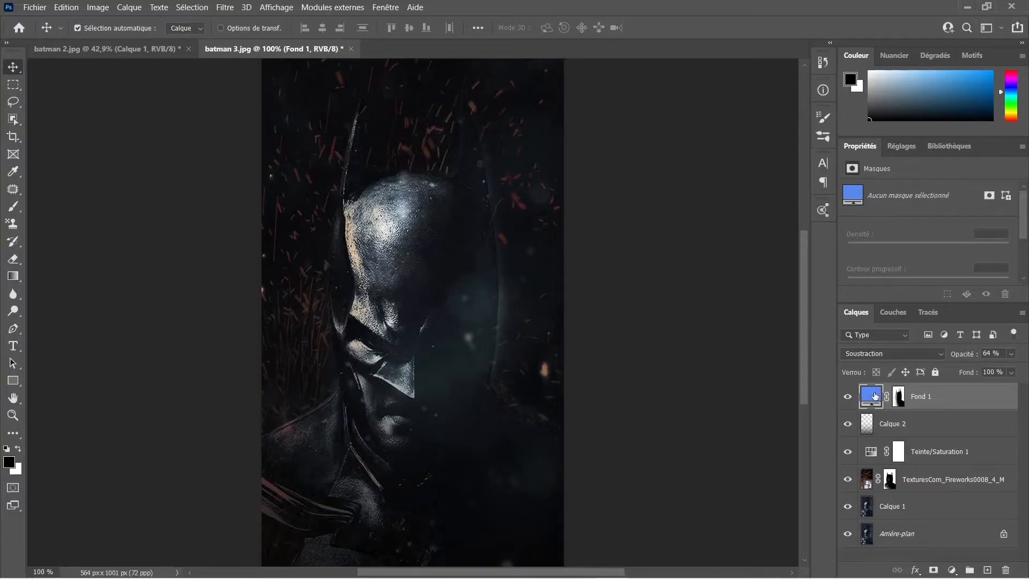
# Step: Change the Fond 1 fill colour to #0096ff
pyautogui.doubleClick(871, 396)
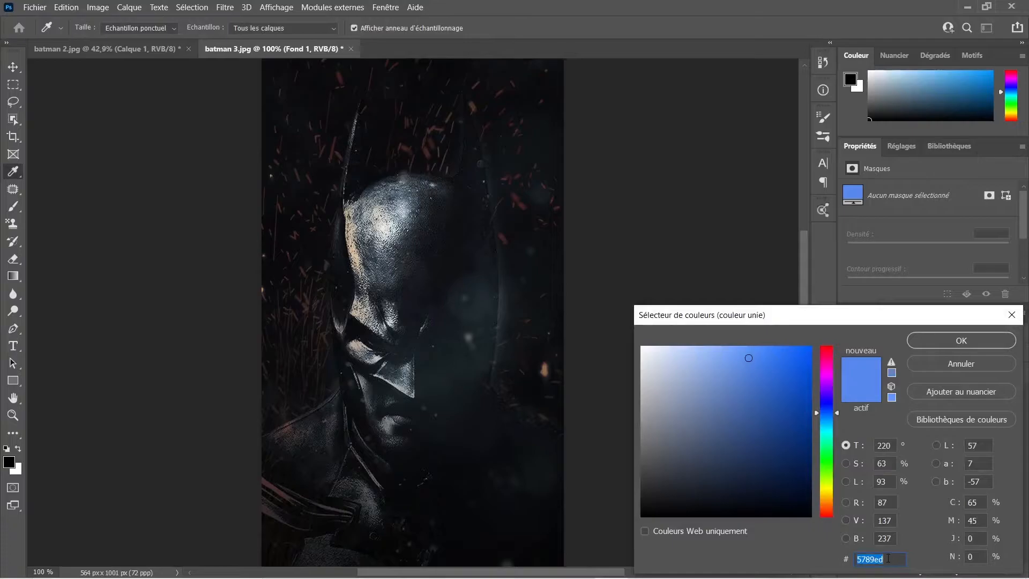
pyautogui.write('#0096ff')
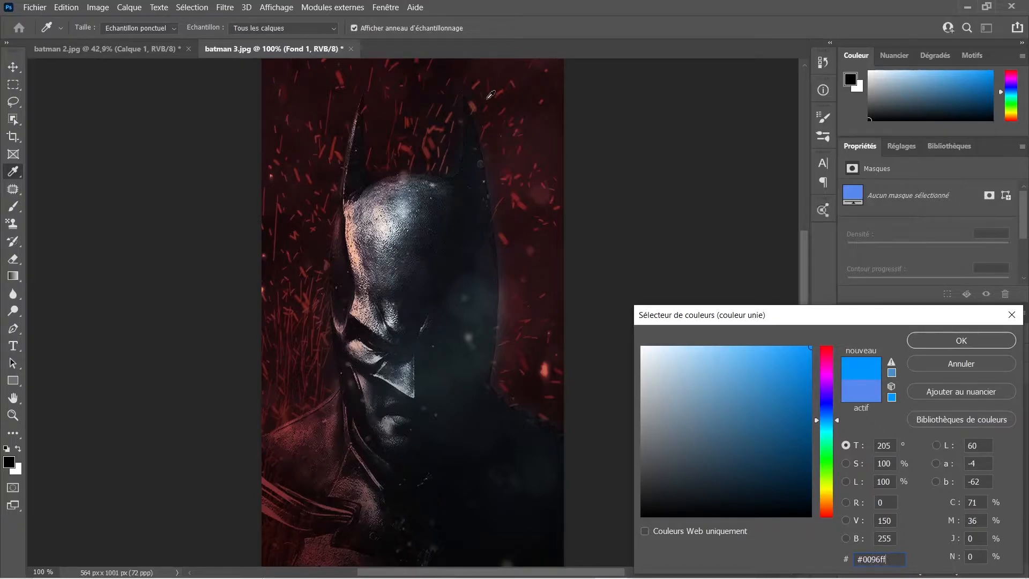
pyautogui.click(960, 341)
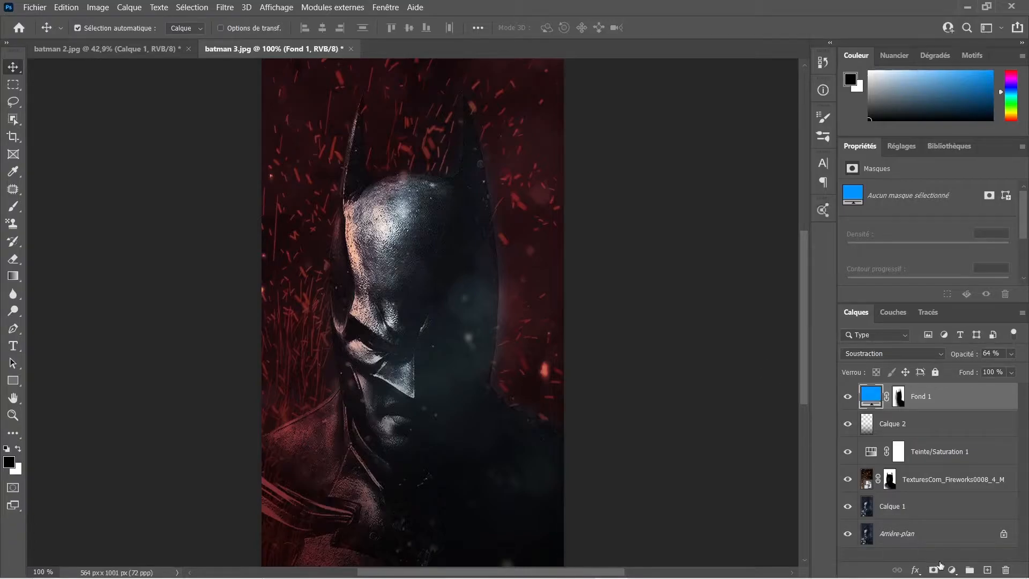
# Step: Add a second Couleur unie fill layer in #0096ff above Fond 1 and set its opacity to 42 %
pyautogui.click(951, 570)
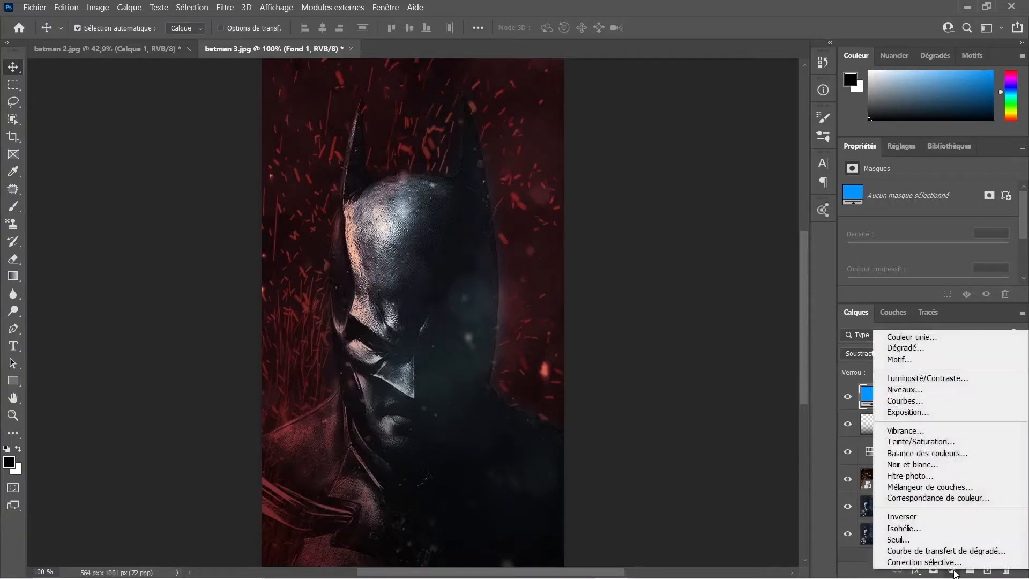
pyautogui.click(927, 338)
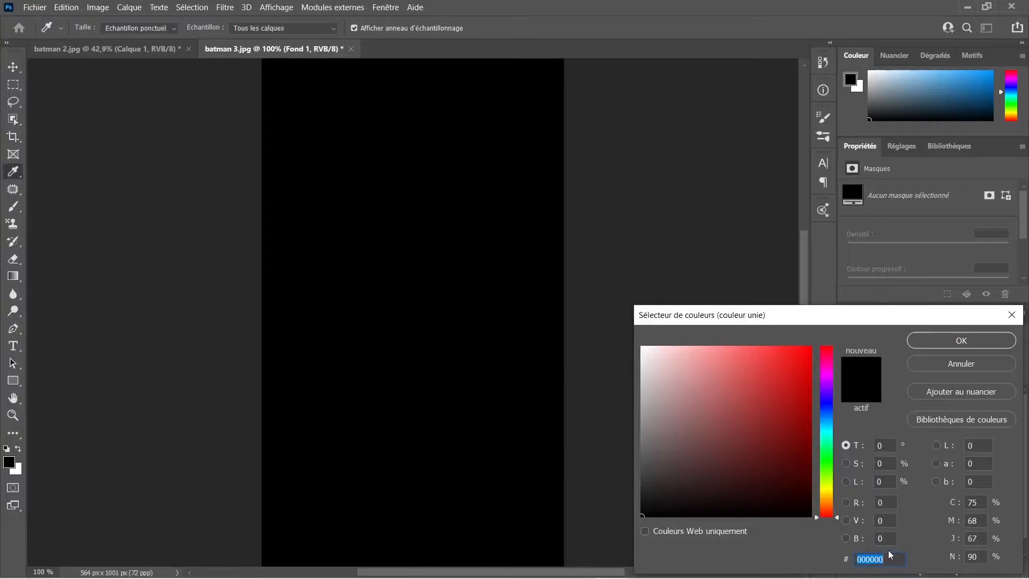
pyautogui.hotkey('ctrl', 'v')
pyautogui.click(951, 347)
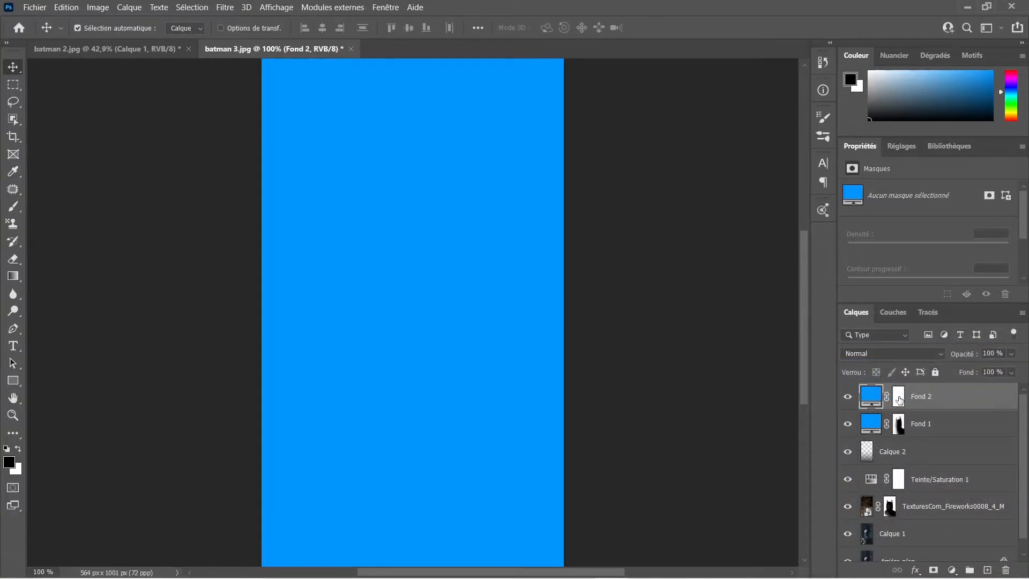
pyautogui.click(899, 397)
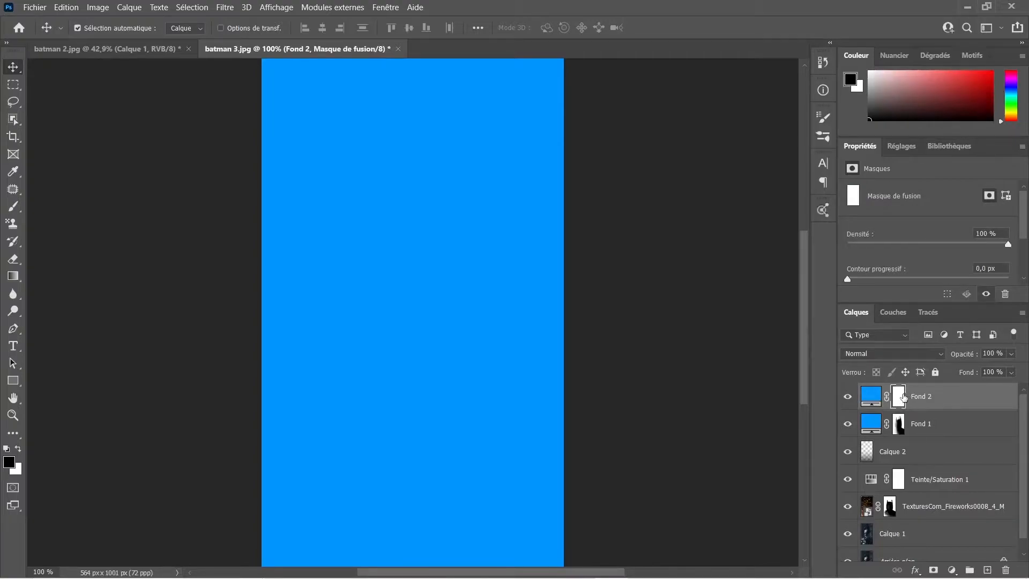
pyautogui.press('b')
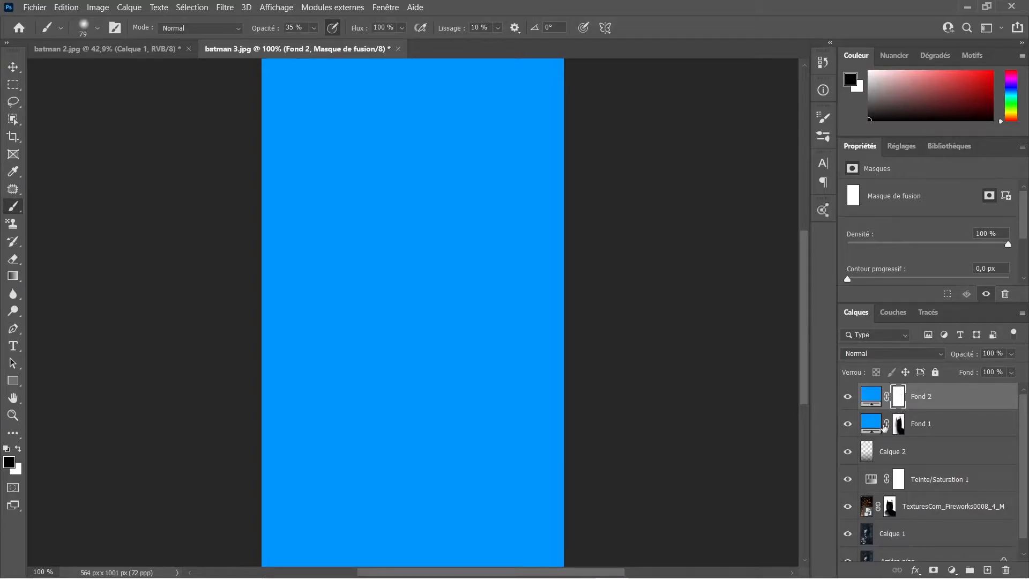
pyautogui.moveTo(970, 356); pyautogui.dragTo(927, 357)
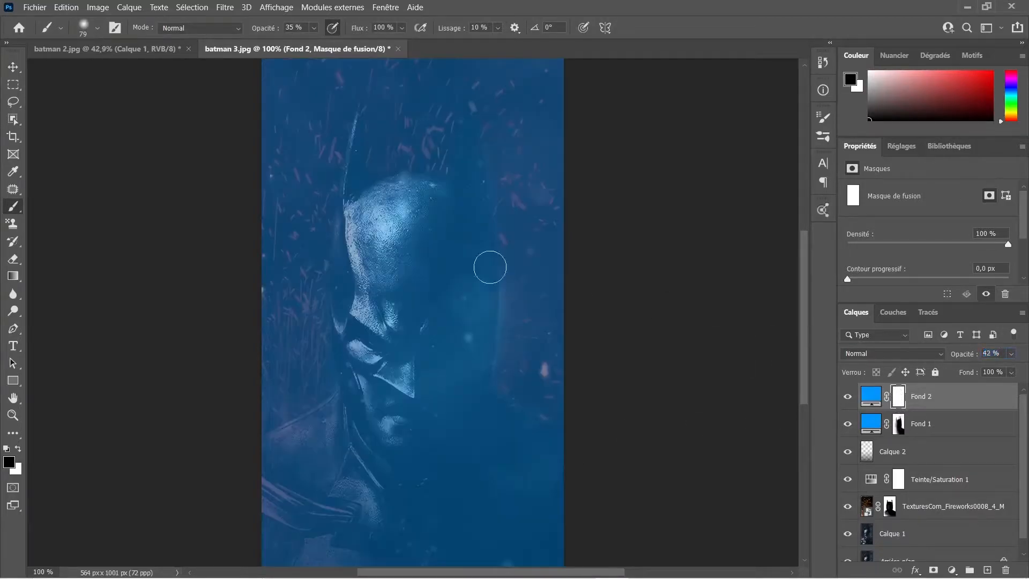
# Step: Paint black on the Fond 2 mask over the background and lit side with a soft 367 px brush at 61 % opacity
pyautogui.click(97, 28)
pyautogui.moveTo(138, 71); pyautogui.dragTo(145, 72)
pyautogui.click(314, 27)
pyautogui.moveTo(327, 47); pyautogui.dragTo(348, 45)
pyautogui.moveTo(456, 279); pyautogui.dragTo(430, 278)
pyautogui.click(97, 28)
pyautogui.moveTo(145, 71); pyautogui.dragTo(152, 72)
pyautogui.click(527, 5)
pyautogui.moveTo(461, 161)
pyautogui.mouseDown()
pyautogui.moveTo(313, 234)
pyautogui.moveTo(314, 367)
pyautogui.moveTo(503, 165)
pyautogui.moveTo(431, 99)
pyautogui.moveTo(305, 437)
pyautogui.mouseUp()
pyautogui.moveTo(579, 316)
pyautogui.mouseDown()
pyautogui.moveTo(541, 334)
pyautogui.moveTo(453, 134)
pyautogui.mouseUp()
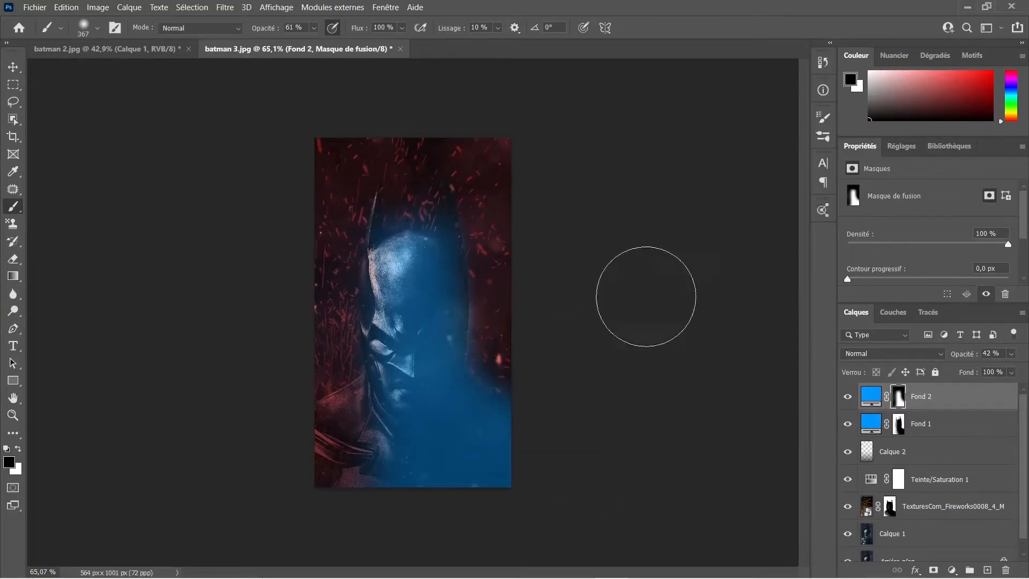
# Step: Set the Fond 2 layer's blend mode to Incrustation (Overlay) and its opacity to 78 %
pyautogui.click(869, 354)
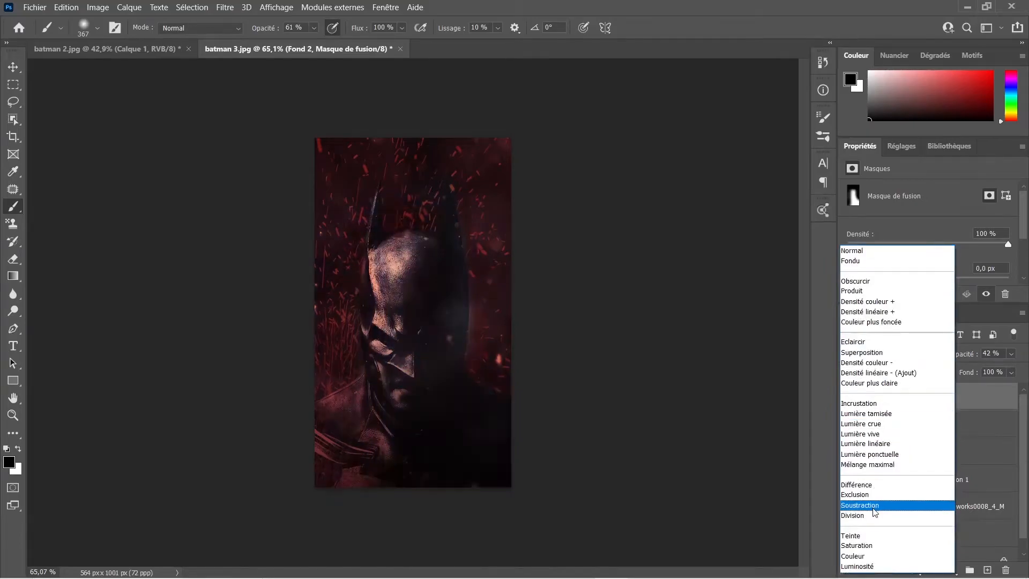
pyautogui.click(873, 403)
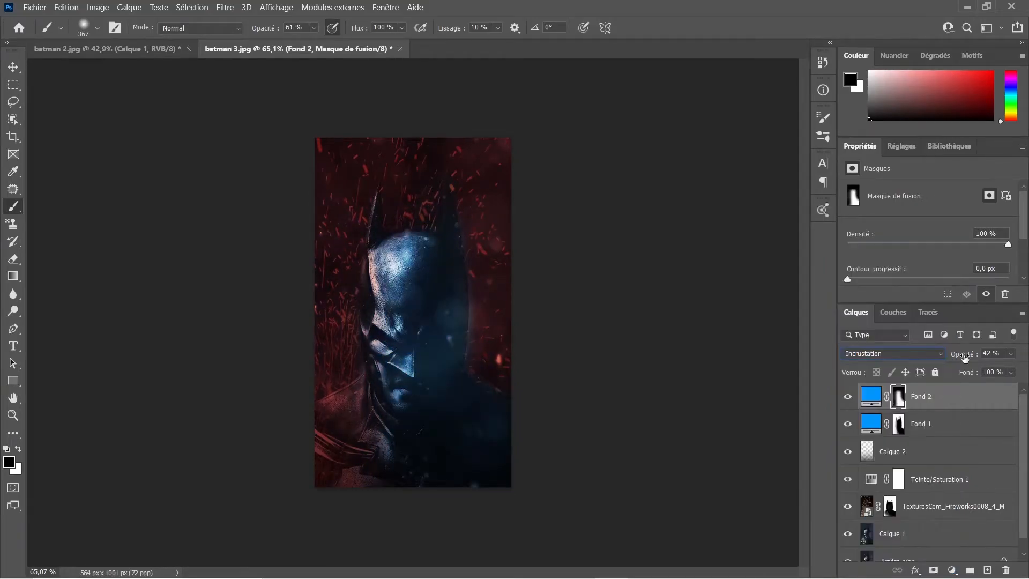
pyautogui.moveTo(964, 358); pyautogui.dragTo(966, 358)
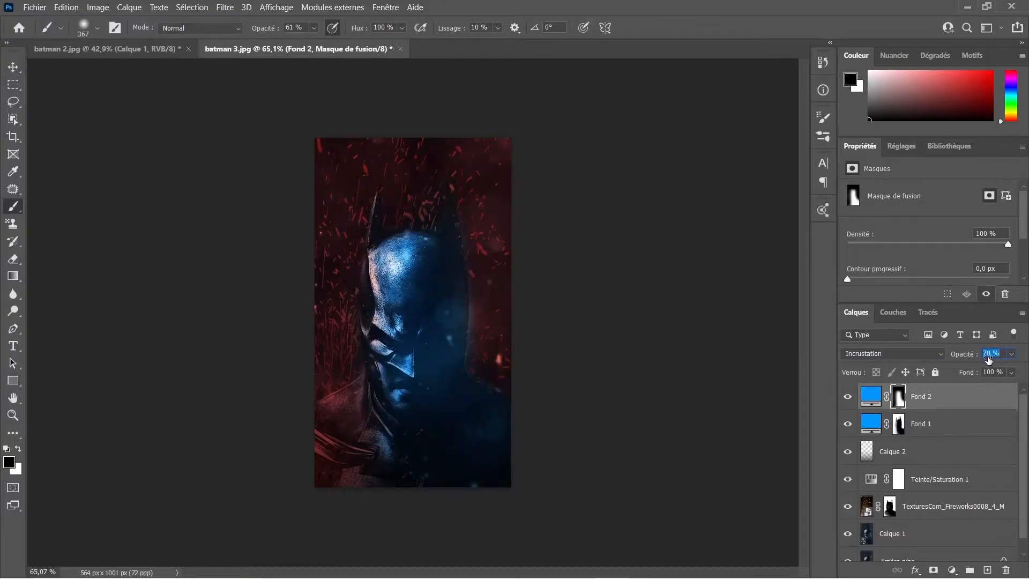
pyautogui.rightClick(485, 286)
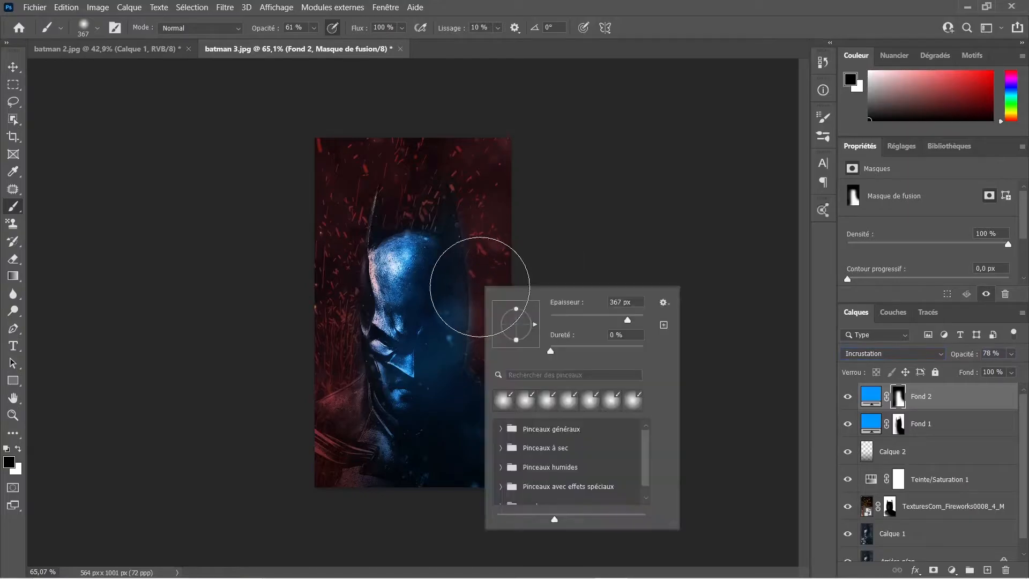
pyautogui.press('Escape')
pyautogui.press('z')
pyautogui.moveTo(545, 315); pyautogui.dragTo(571, 318)
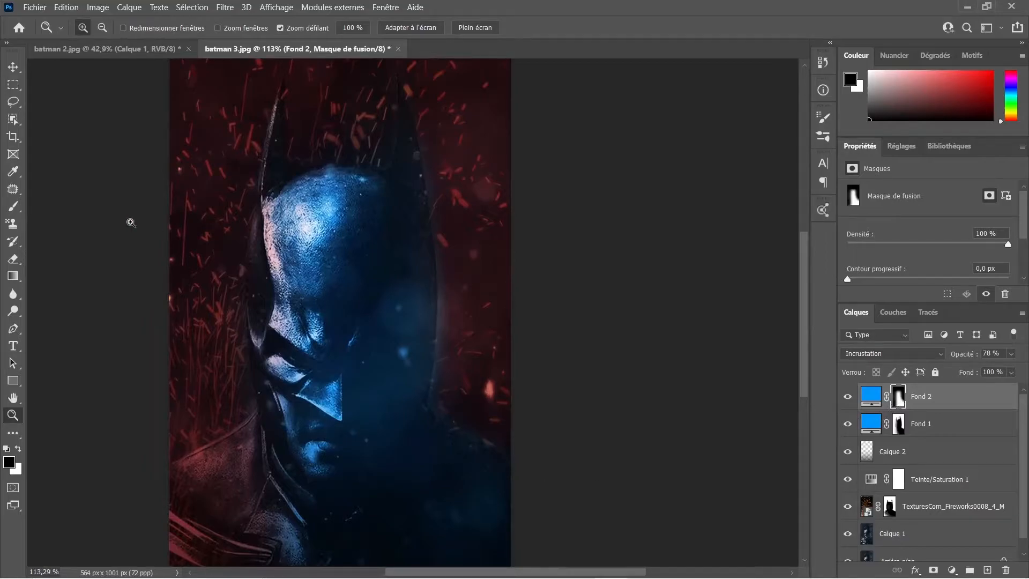
# Step: Paint black on the Fond 2 mask along the cowl's right edge with a soft 85 px brush
pyautogui.press('b')
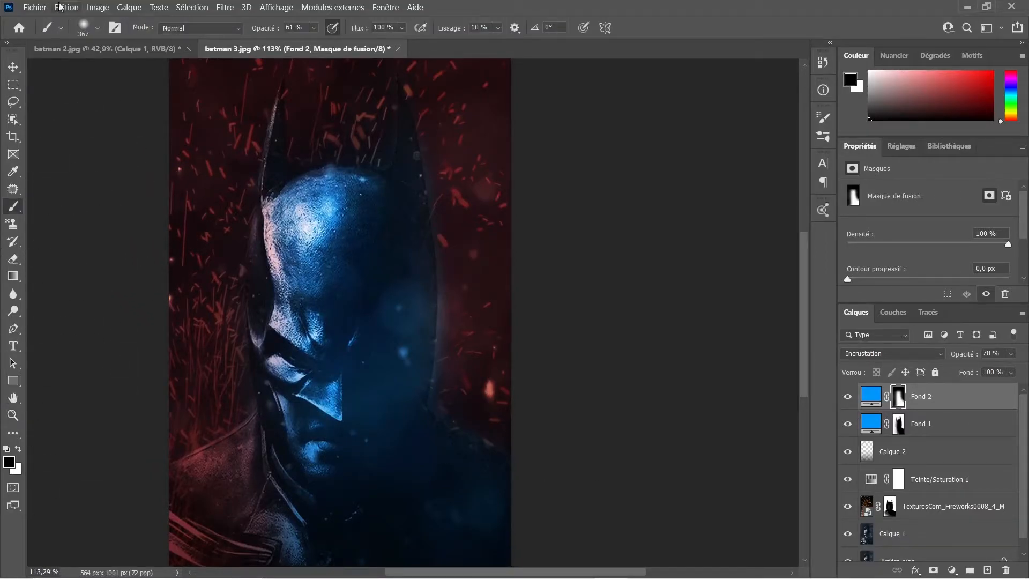
pyautogui.click(98, 29)
pyautogui.moveTo(128, 71); pyautogui.dragTo(118, 71)
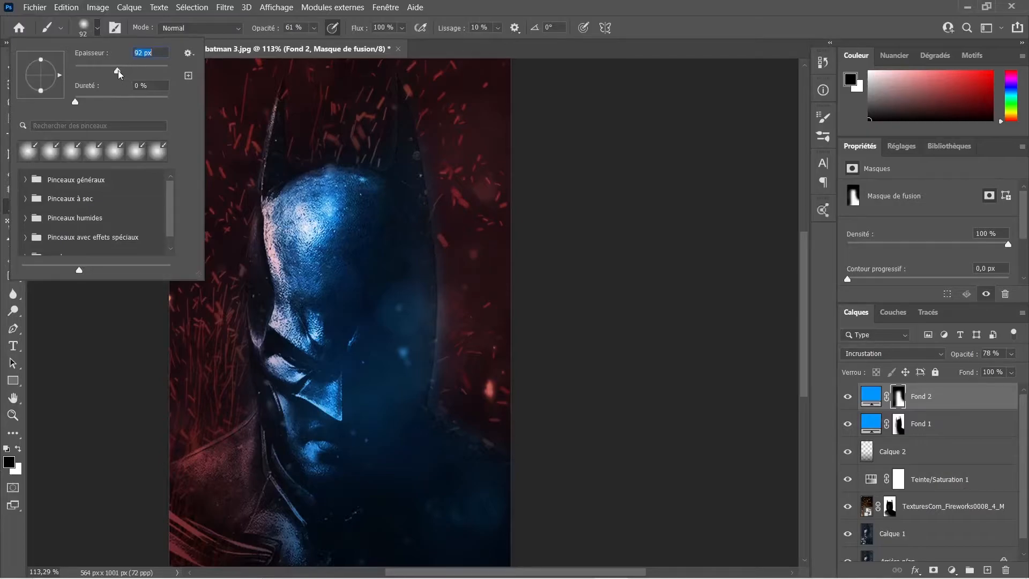
pyautogui.moveTo(464, 344)
pyautogui.mouseDown()
pyautogui.moveTo(466, 287)
pyautogui.moveTo(455, 343)
pyautogui.moveTo(458, 285)
pyautogui.moveTo(446, 391)
pyautogui.moveTo(443, 114)
pyautogui.mouseUp()
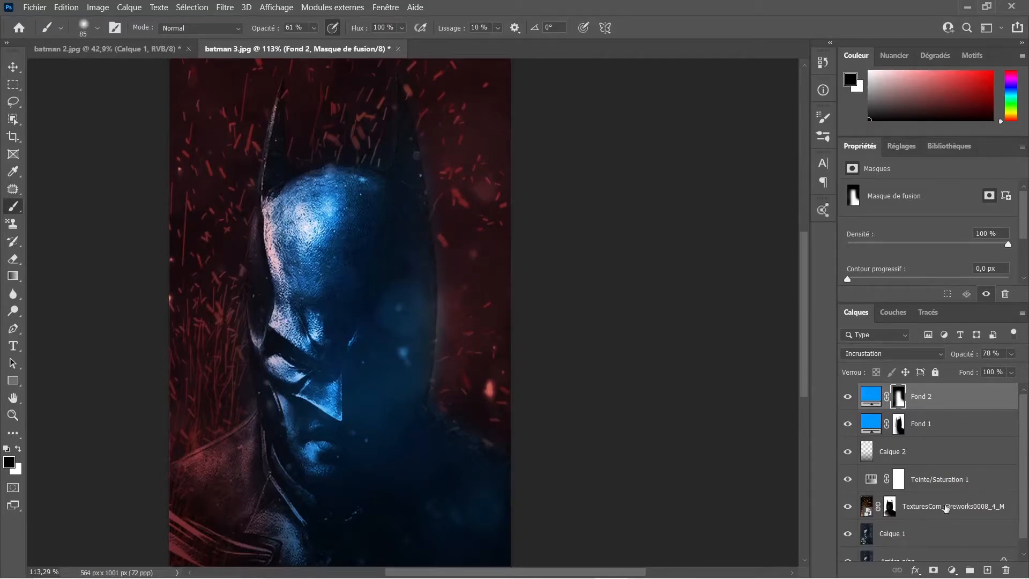
# Step: Paint white on the Fond 1 mask over the background beside the cowl's right edge
pyautogui.click(900, 426)
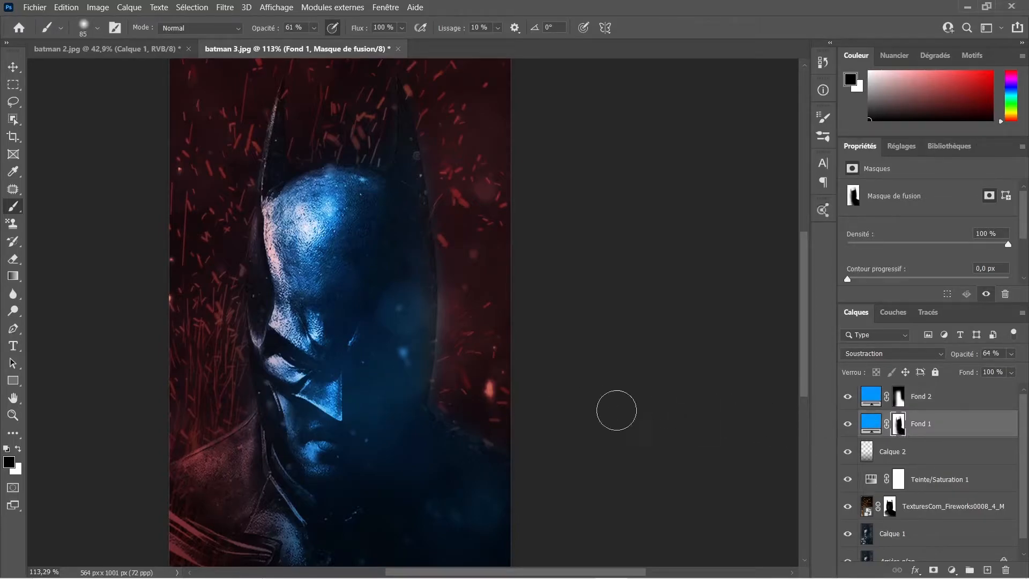
pyautogui.press('x')
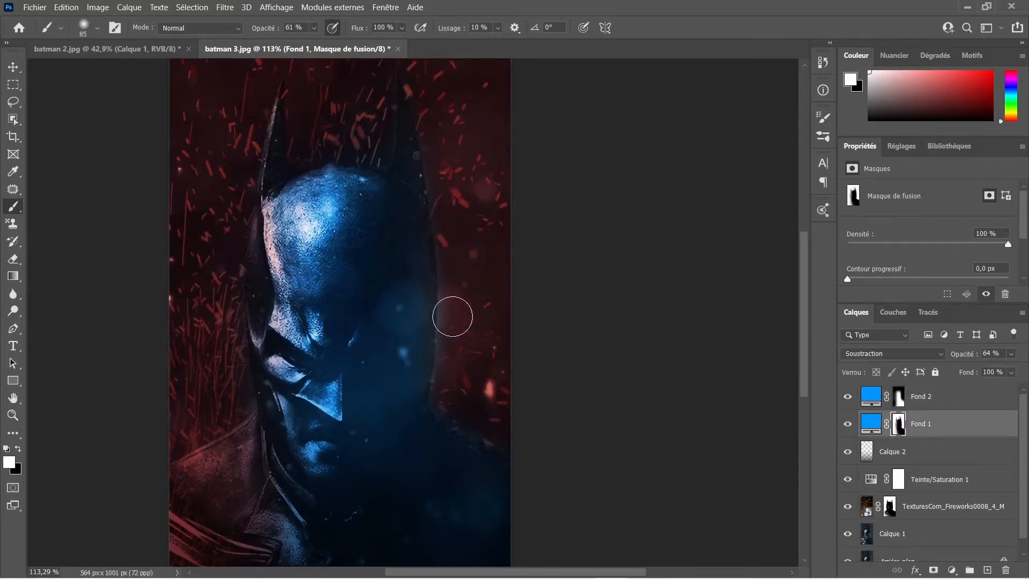
pyautogui.moveTo(458, 281)
pyautogui.mouseDown()
pyautogui.moveTo(448, 399)
pyautogui.moveTo(459, 266)
pyautogui.moveTo(433, 118)
pyautogui.moveTo(452, 304)
pyautogui.moveTo(462, 293)
pyautogui.moveTo(453, 377)
pyautogui.moveTo(465, 296)
pyautogui.moveTo(466, 411)
pyautogui.mouseUp()
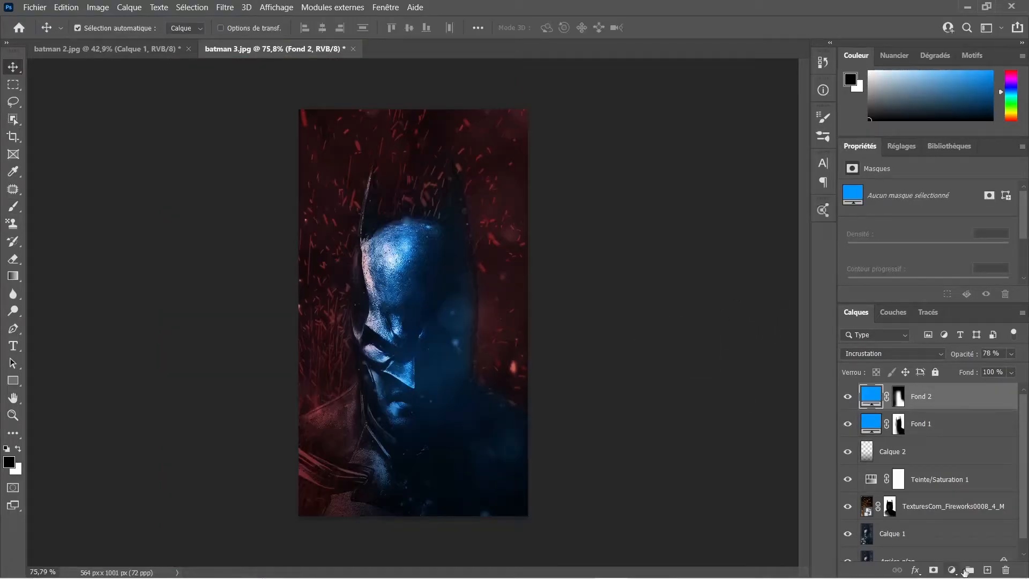
# Step: Add an empty layer above Fond 2 and open the brush tip shape settings
pyautogui.click(987, 569)
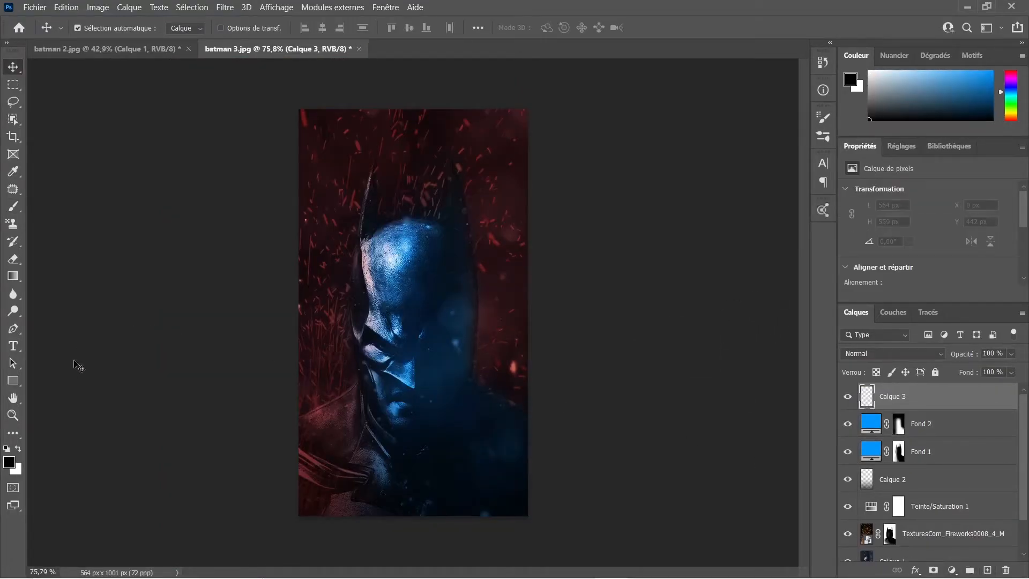
pyautogui.press('b')
pyautogui.click(91, 32)
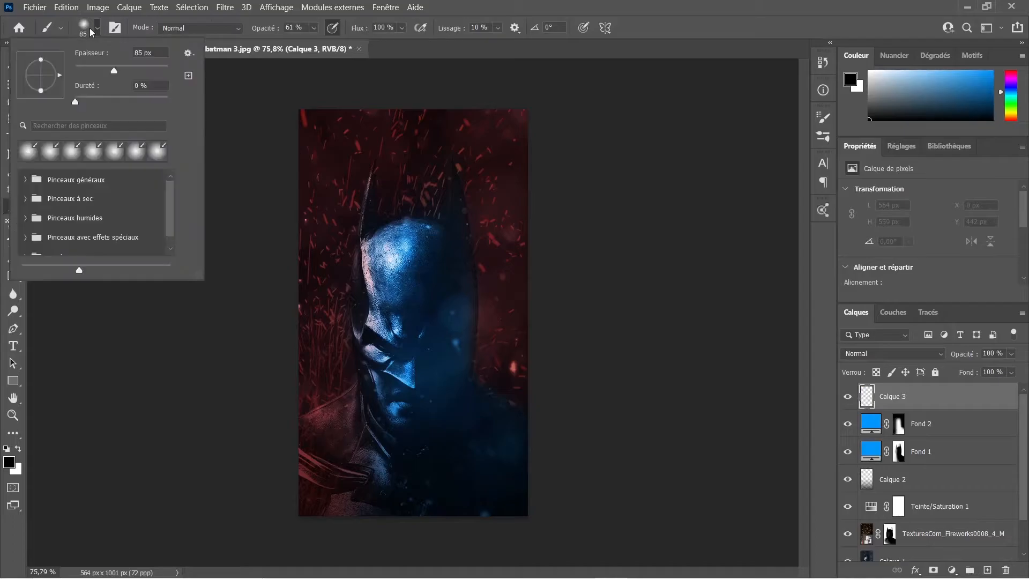
pyautogui.click(114, 29)
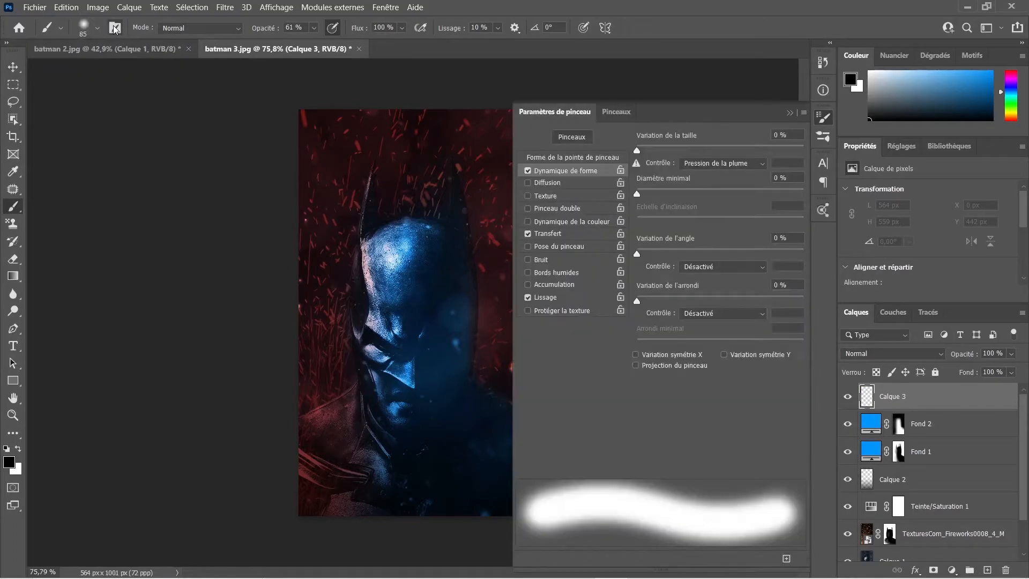
pyautogui.click(571, 136)
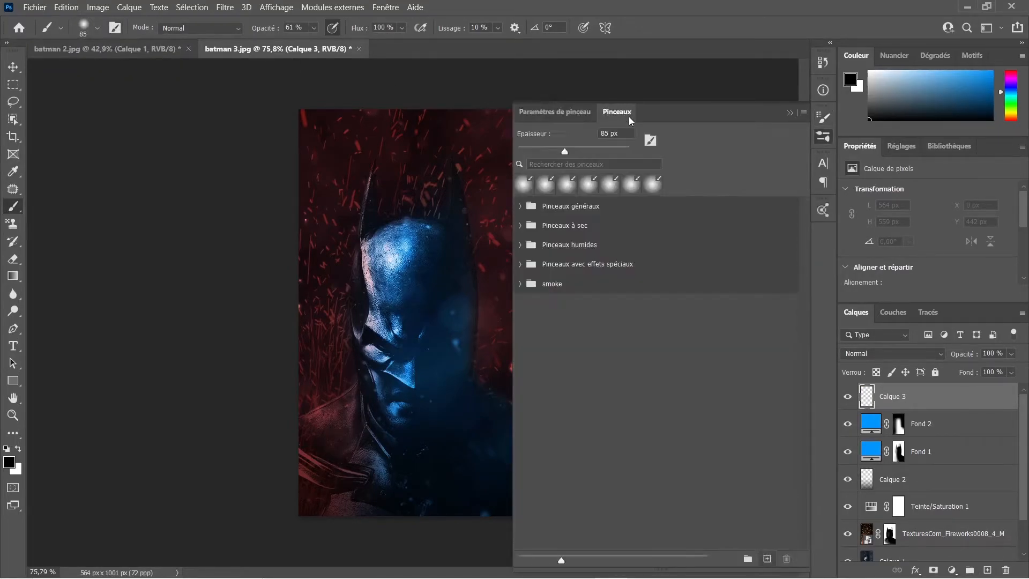
pyautogui.click(650, 141)
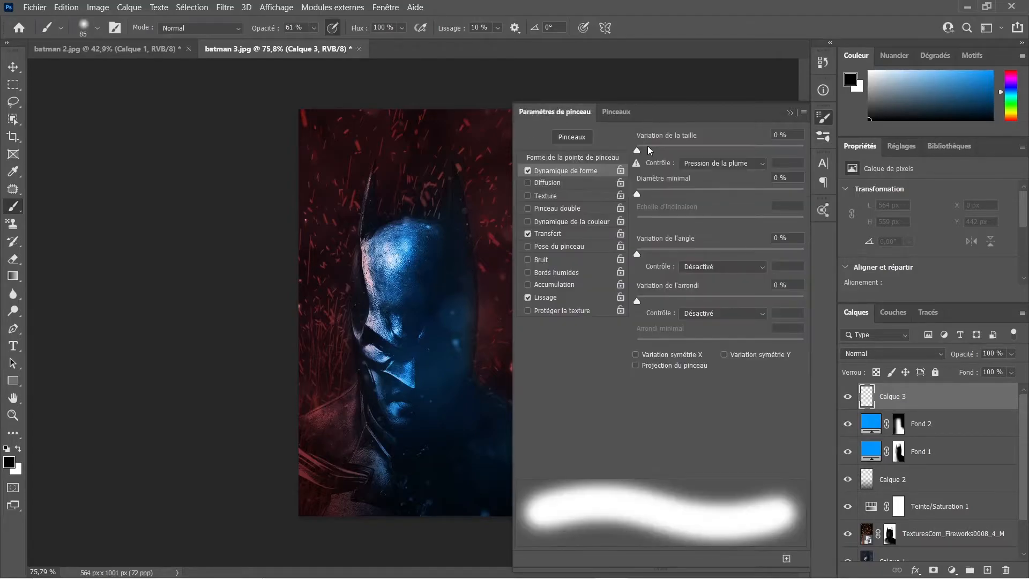
pyautogui.click(593, 159)
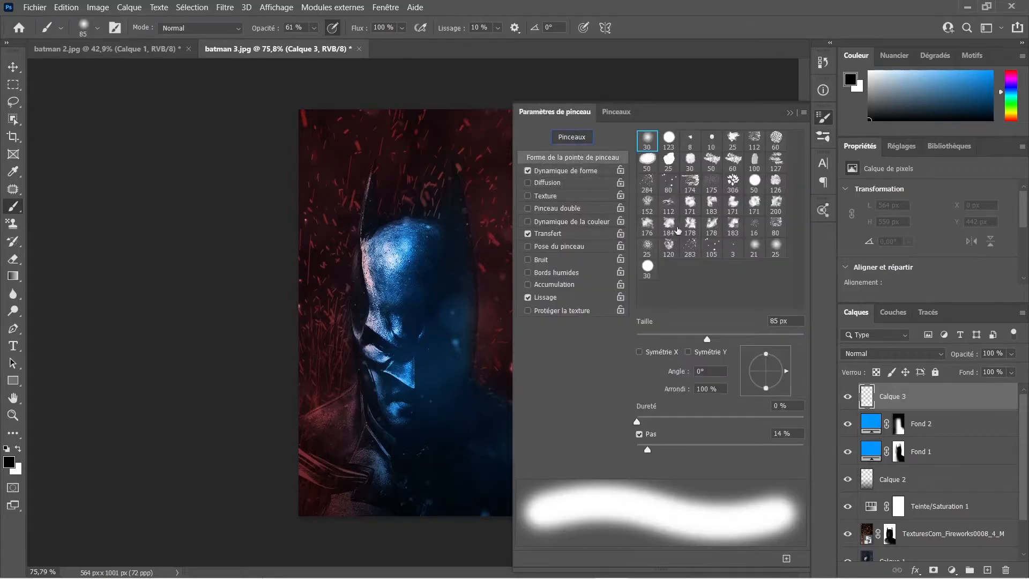
# Step: Choose the 184 px smoke brush tip and set its spacing (Pas) to 89 %
pyautogui.click(692, 203)
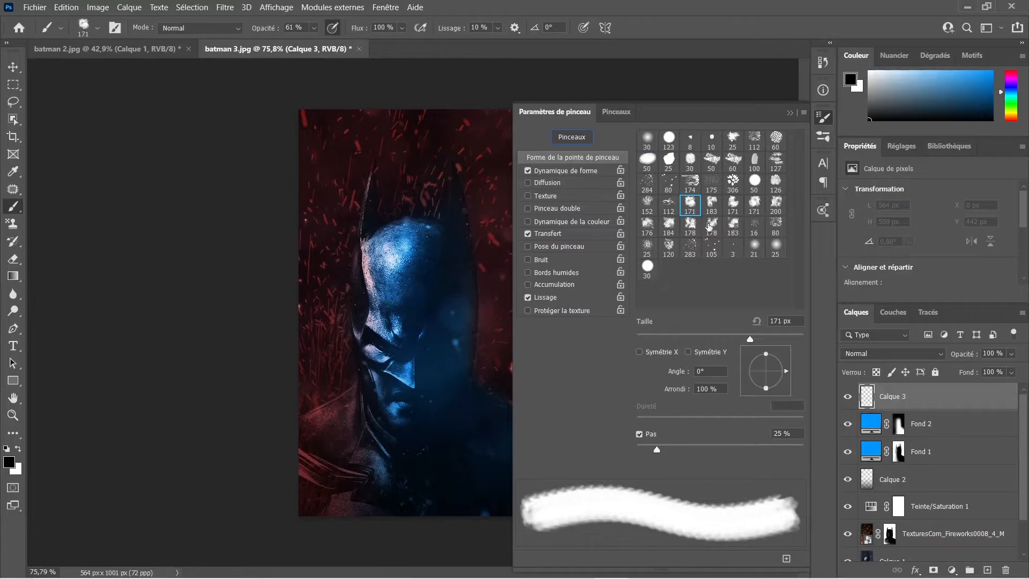
pyautogui.click(715, 207)
pyautogui.click(732, 207)
pyautogui.click(732, 183)
pyautogui.click(692, 223)
pyautogui.click(669, 228)
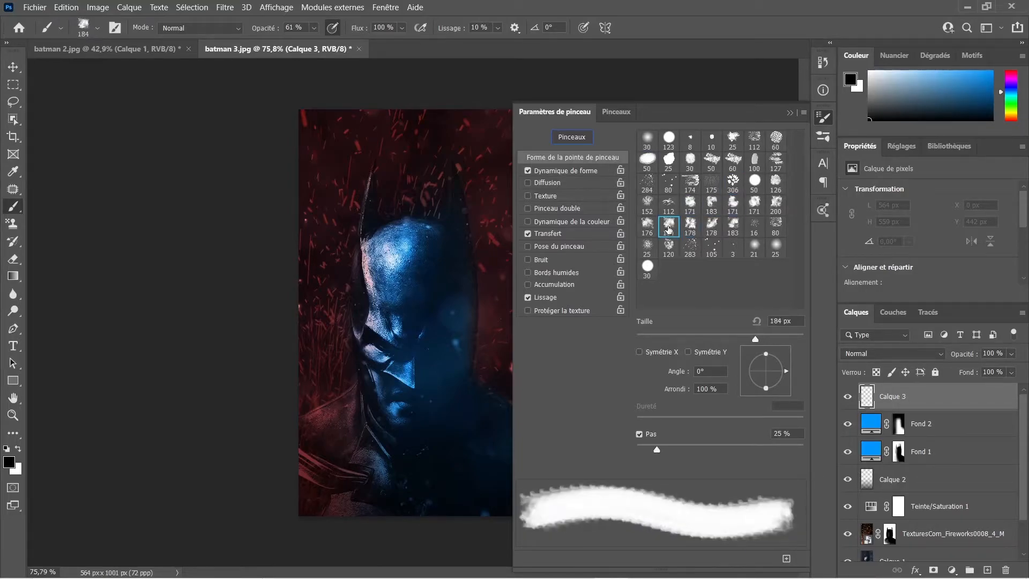
pyautogui.moveTo(656, 449); pyautogui.dragTo(708, 450)
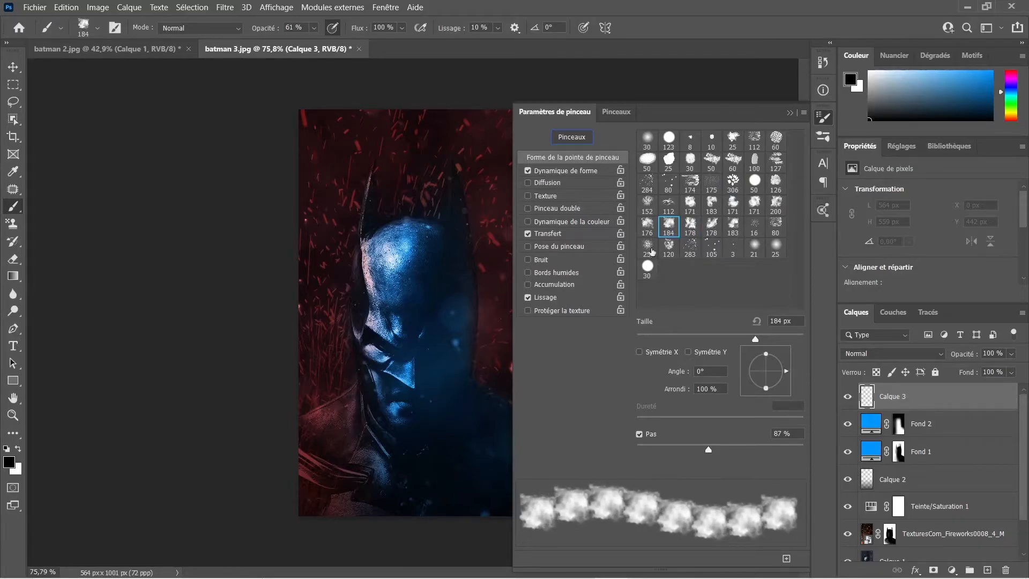
pyautogui.click(649, 222)
pyautogui.click(664, 225)
pyautogui.moveTo(659, 448); pyautogui.dragTo(710, 448)
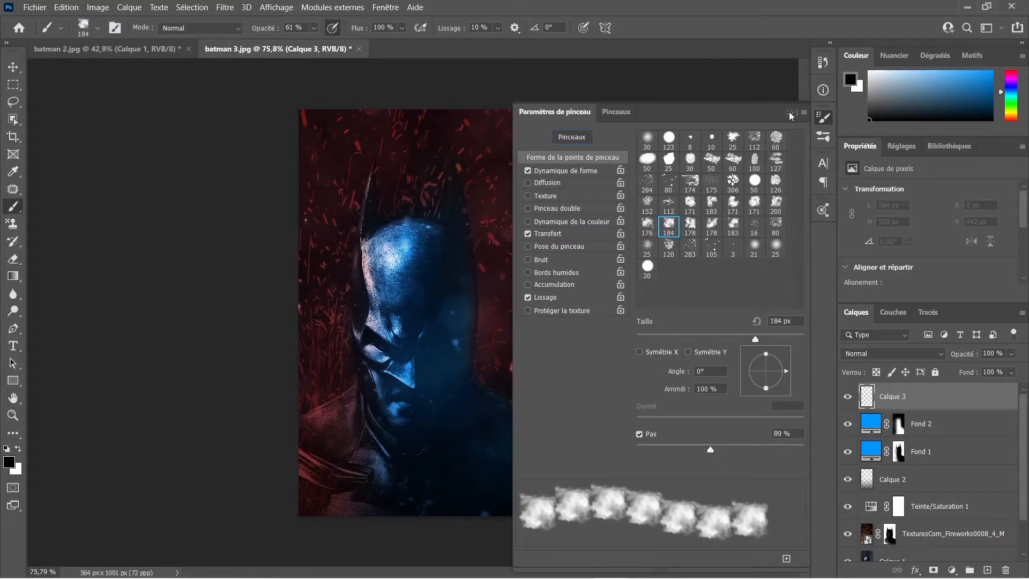
pyautogui.click(789, 114)
# Step: Enlarge the smoke brush to 1739 px and stamp #d67a1a orange over the left side of the image
pyautogui.click(84, 27)
pyautogui.moveTo(141, 72); pyautogui.dragTo(162, 71)
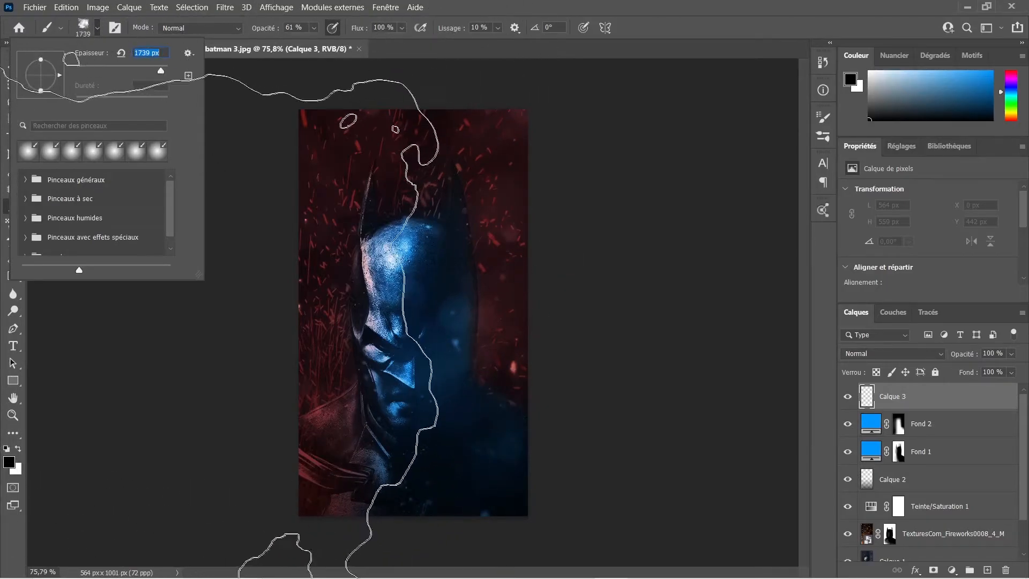
pyautogui.press('Return')
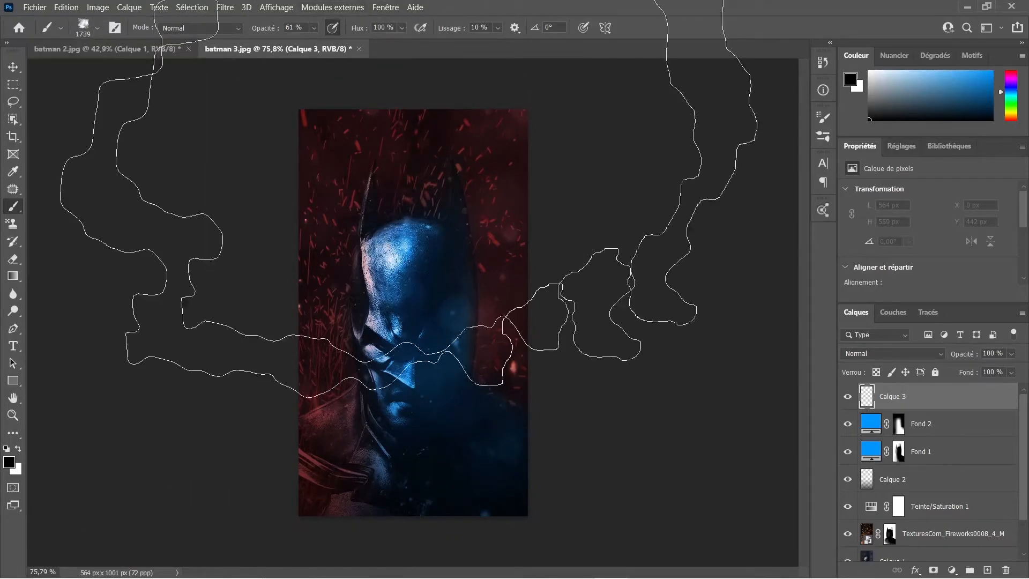
pyautogui.click(10, 463)
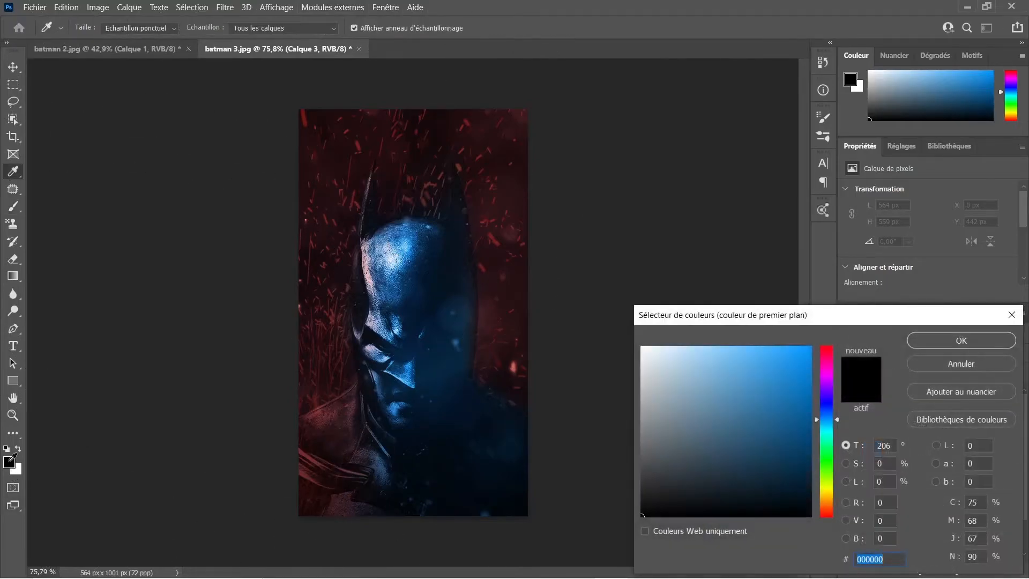
pyautogui.write('#d67a1a')
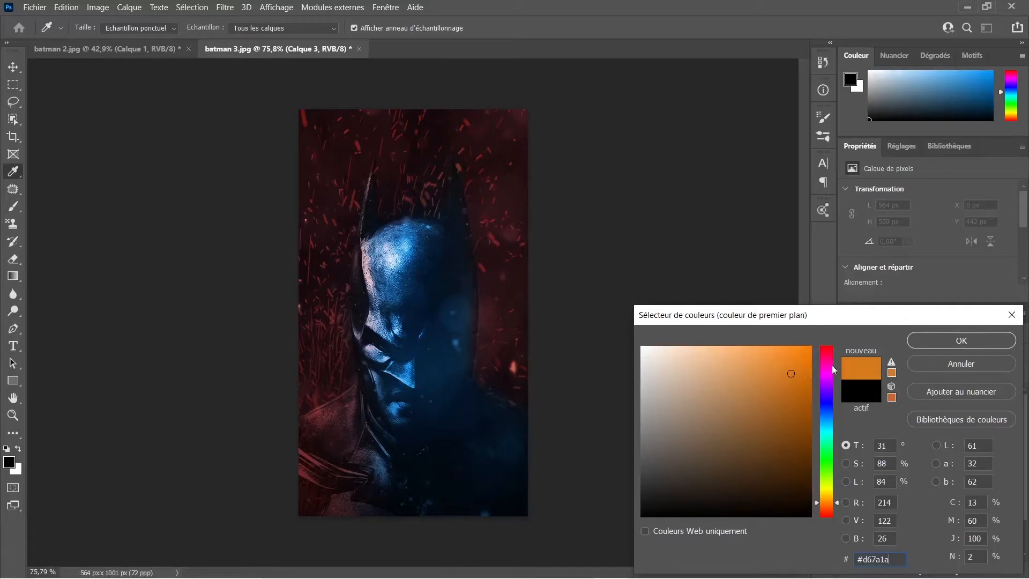
pyautogui.click(931, 343)
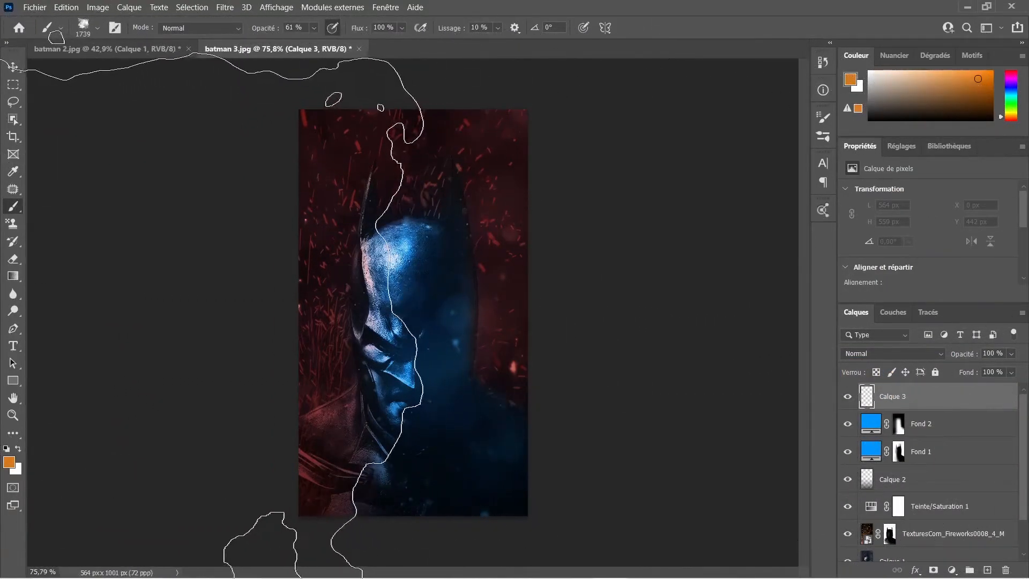
pyautogui.click(102, 343)
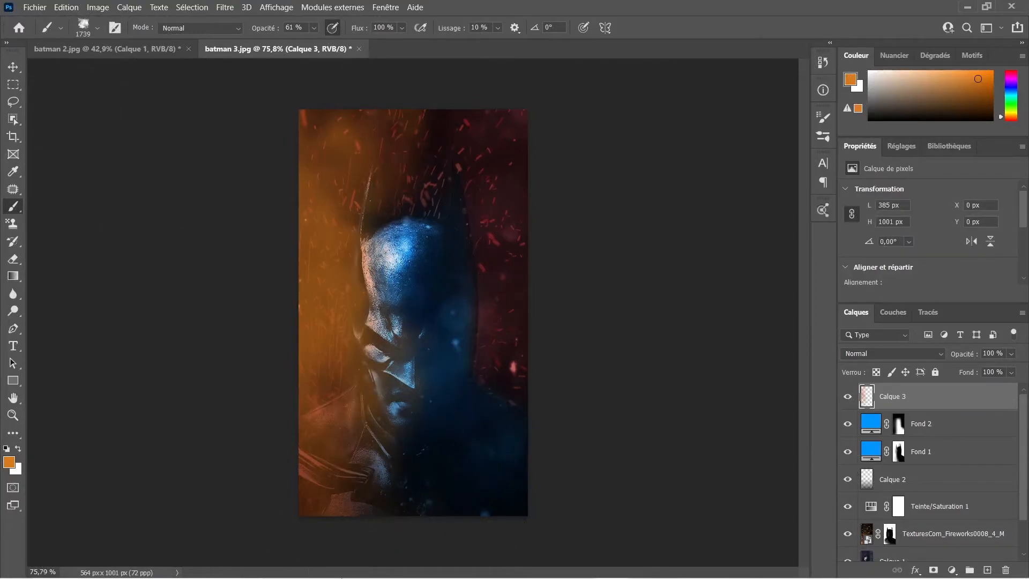
# Step: Try an orange smoke dab along the image's lower edge with the 1739 px brush and undo it
pyautogui.press('z')
pyautogui.moveTo(689, 378)
pyautogui.mouseDown()
pyautogui.moveTo(608, 376)
pyautogui.moveTo(637, 371)
pyautogui.mouseUp()
pyautogui.press('b')
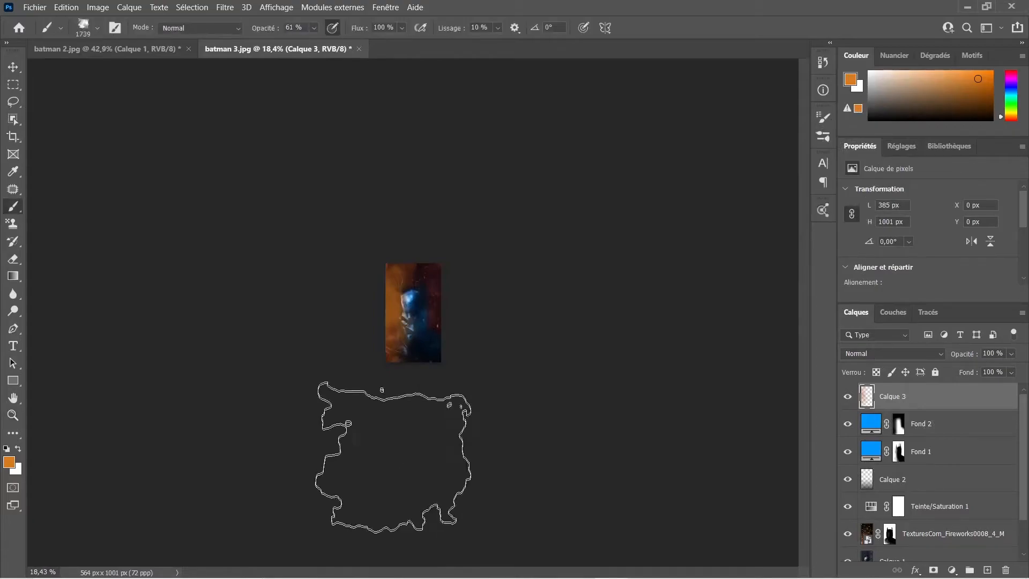
pyautogui.click(477, 427)
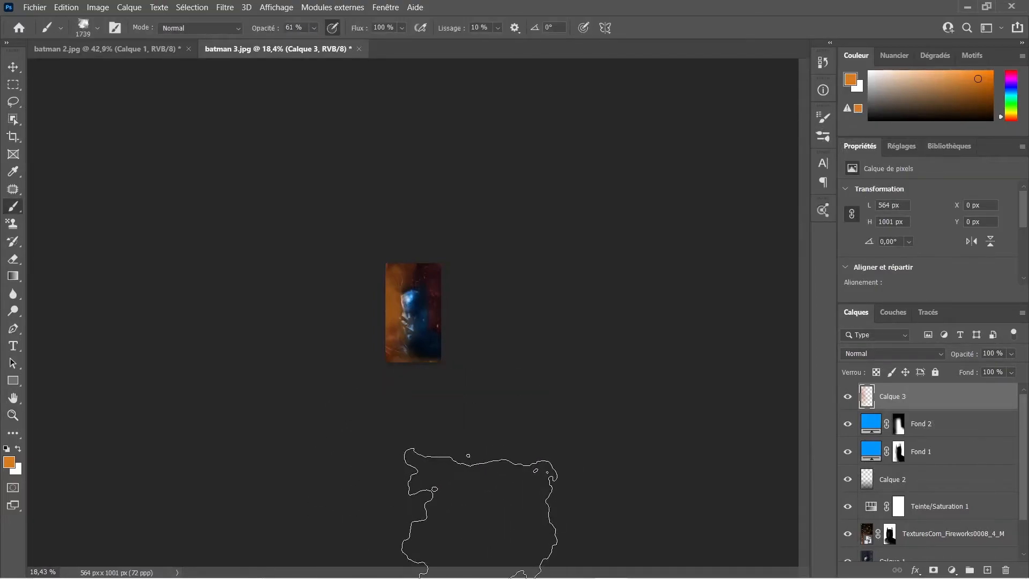
pyautogui.hotkey('ctrl', 'z')
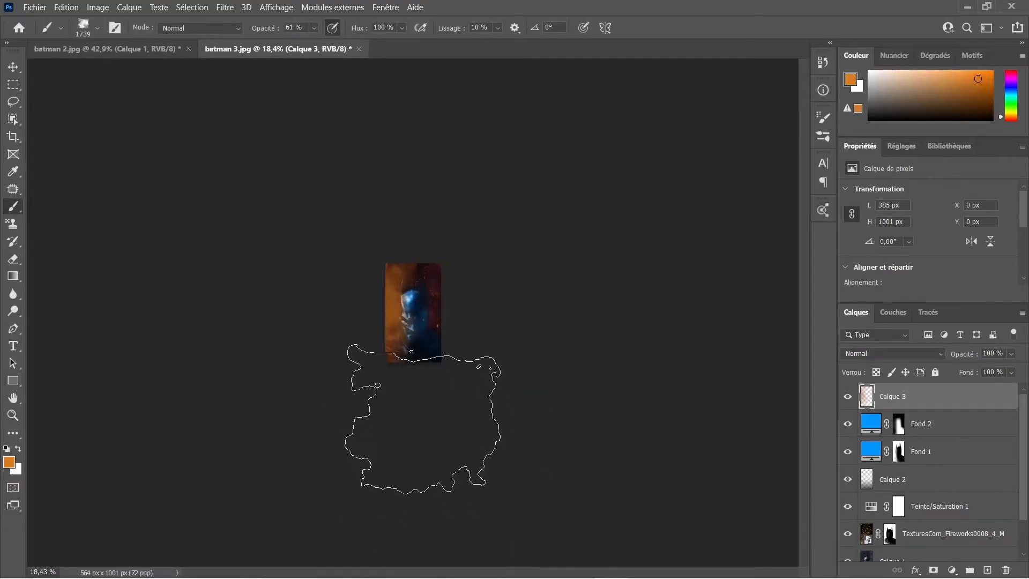
# Step: Switch to the second 178 px smoke brush tip and widen its spacing
pyautogui.click(97, 27)
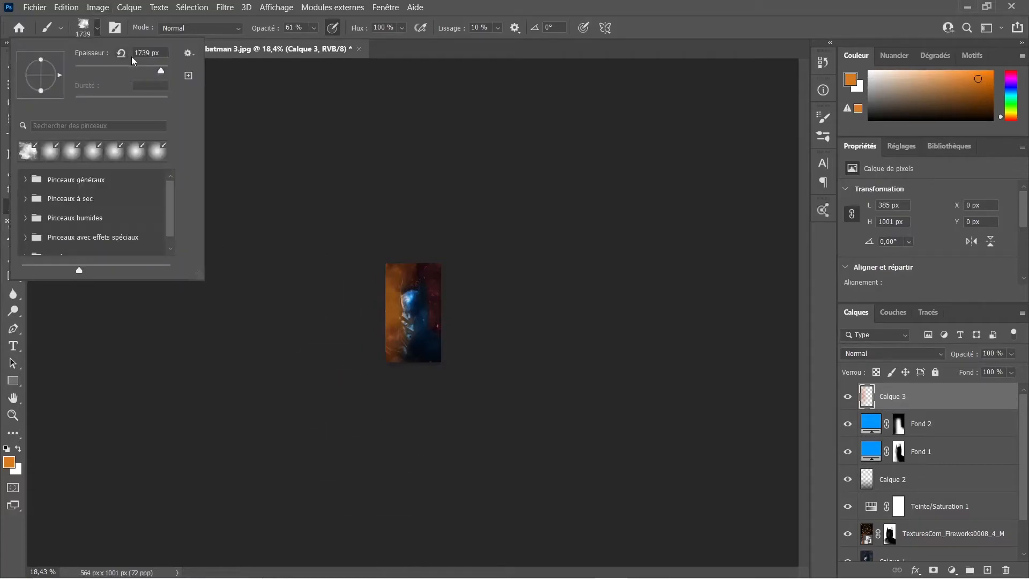
pyautogui.click(189, 53)
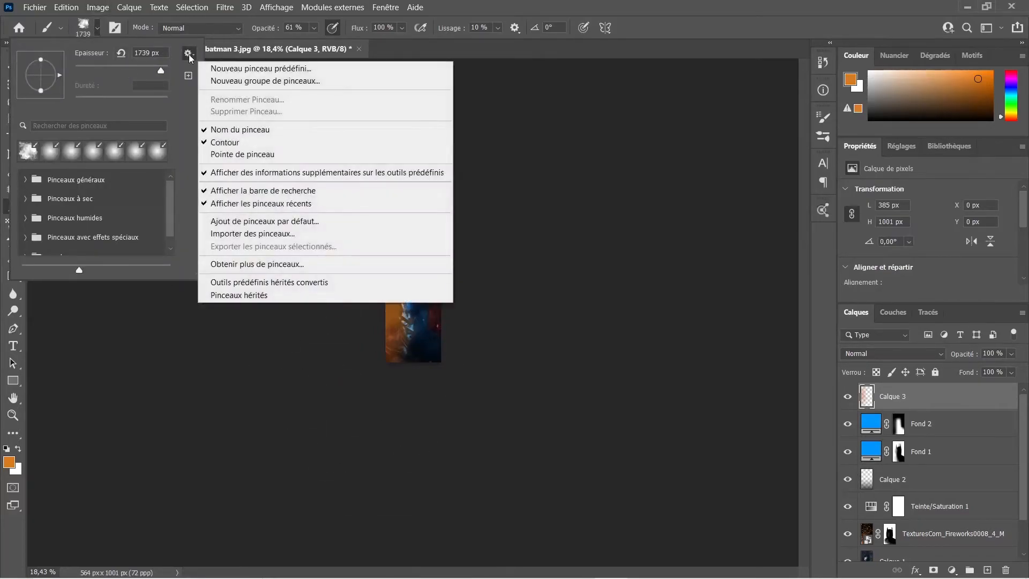
pyautogui.click(129, 28)
pyautogui.click(114, 28)
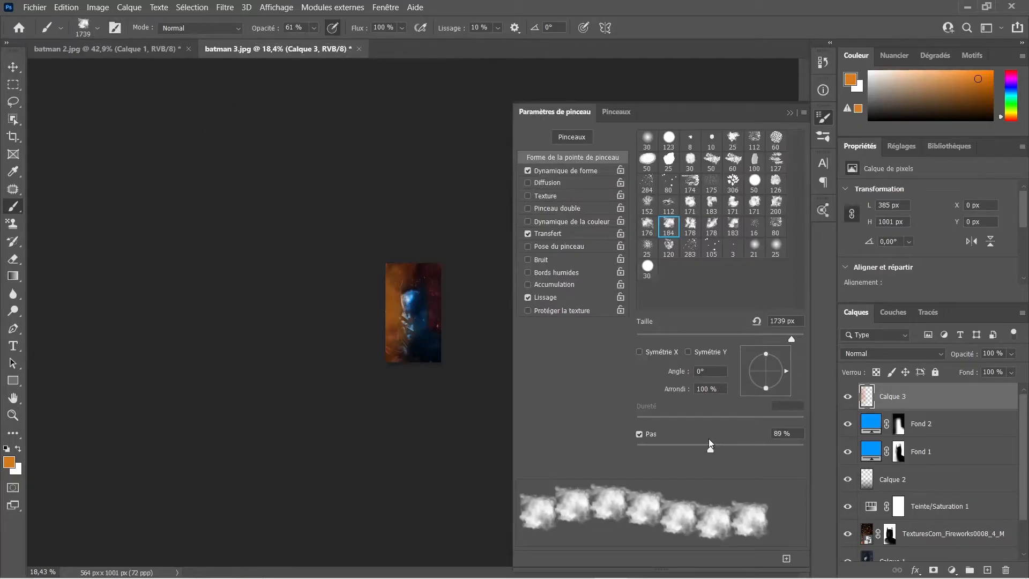
pyautogui.click(690, 225)
pyautogui.click(711, 225)
pyautogui.moveTo(653, 452); pyautogui.dragTo(717, 451)
pyautogui.click(790, 113)
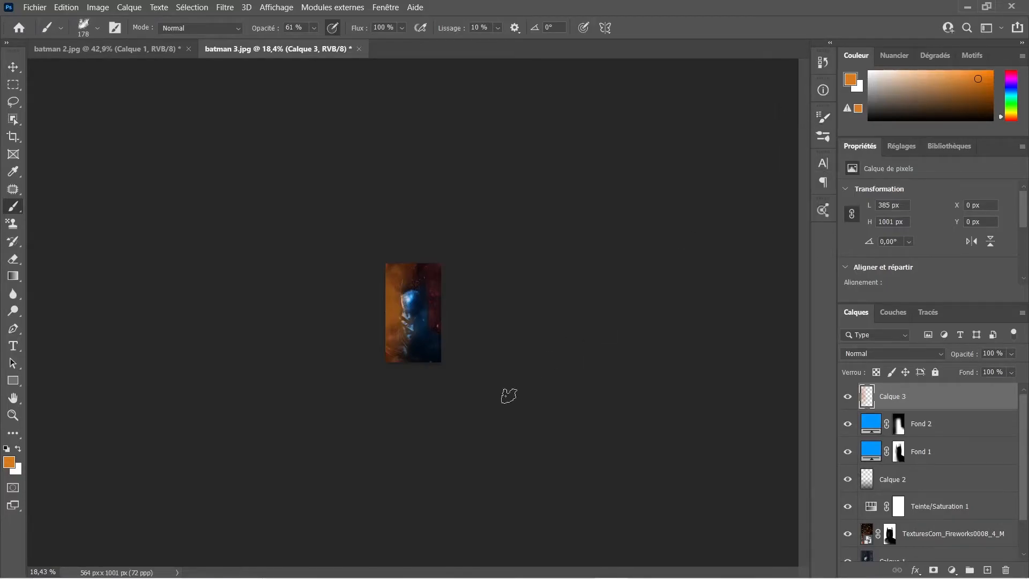
# Step: Enlarge the brush to 1413 px and stamp orange smoke over the lower part of the image
pyautogui.click(81, 30)
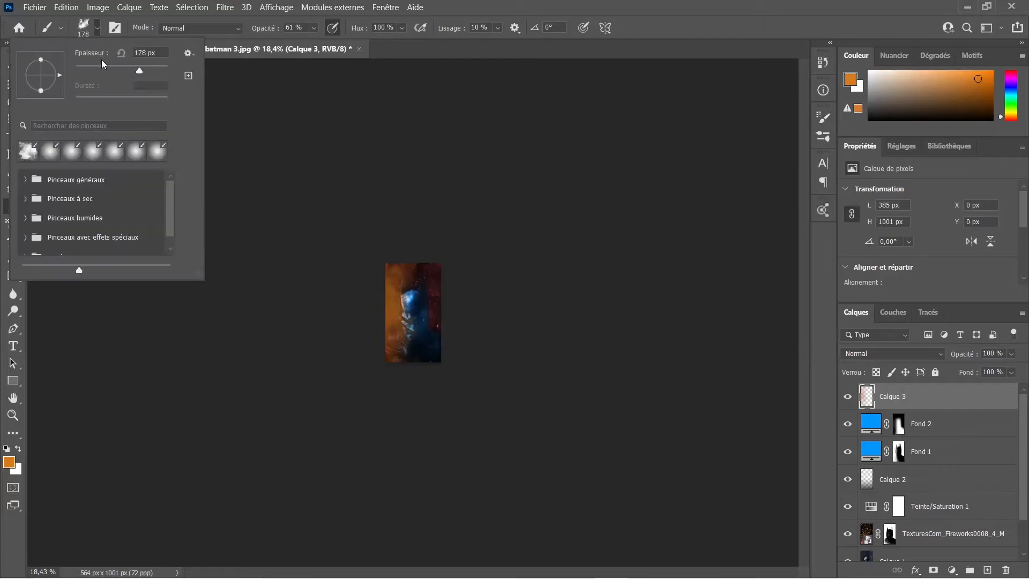
pyautogui.moveTo(153, 70); pyautogui.dragTo(159, 70)
pyautogui.click(554, 5)
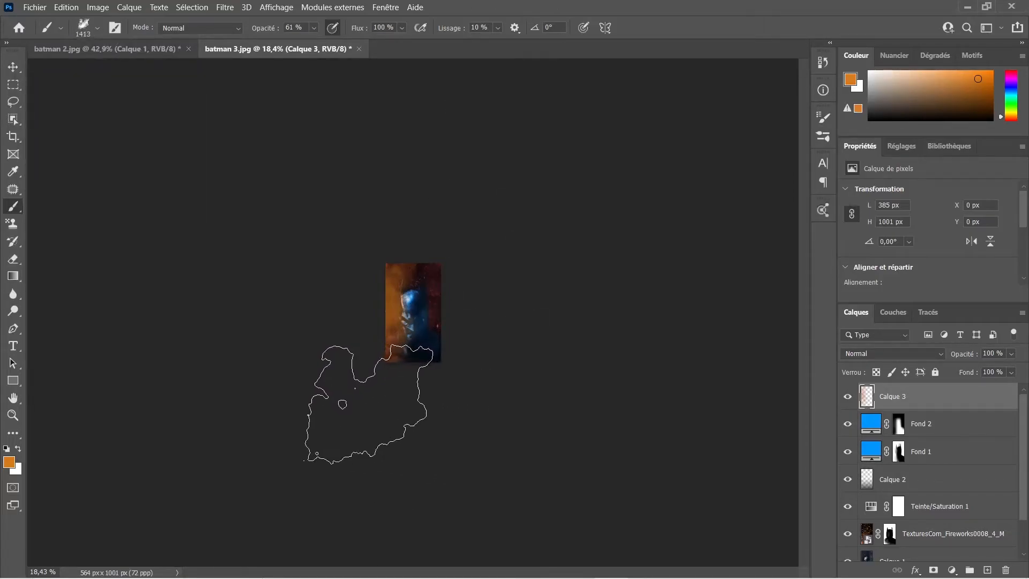
pyautogui.click(369, 404)
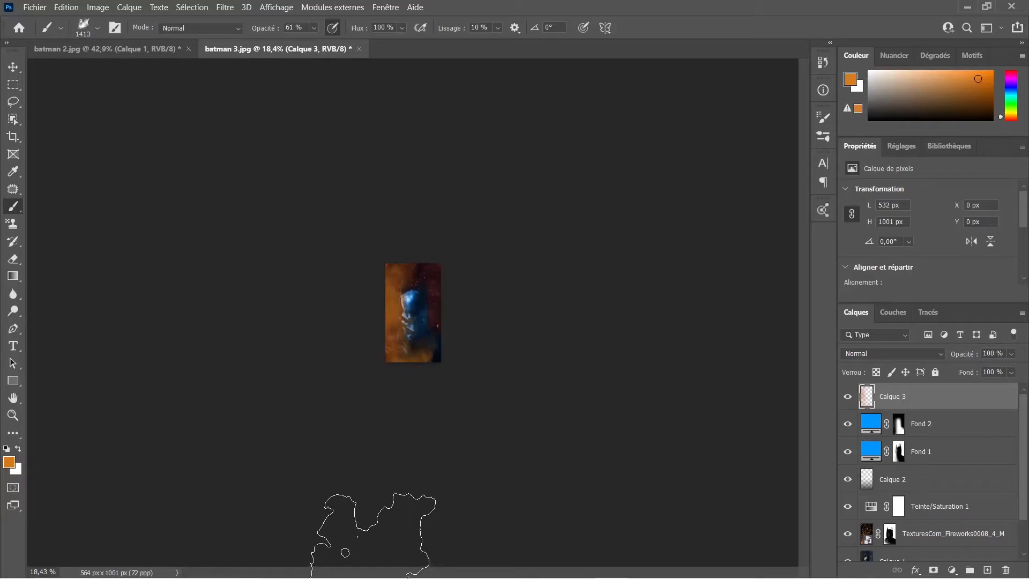
# Step: Set the orange smoke layer's blend mode to Densité couleur - (Color Dodge)
pyautogui.press('z')
pyautogui.moveTo(408, 399); pyautogui.dragTo(453, 397)
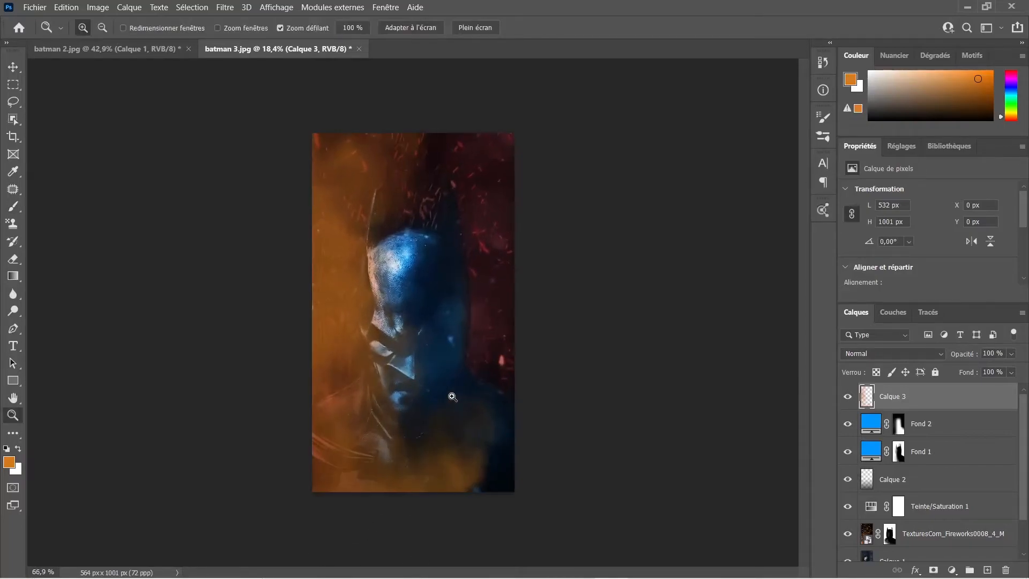
pyautogui.click(870, 352)
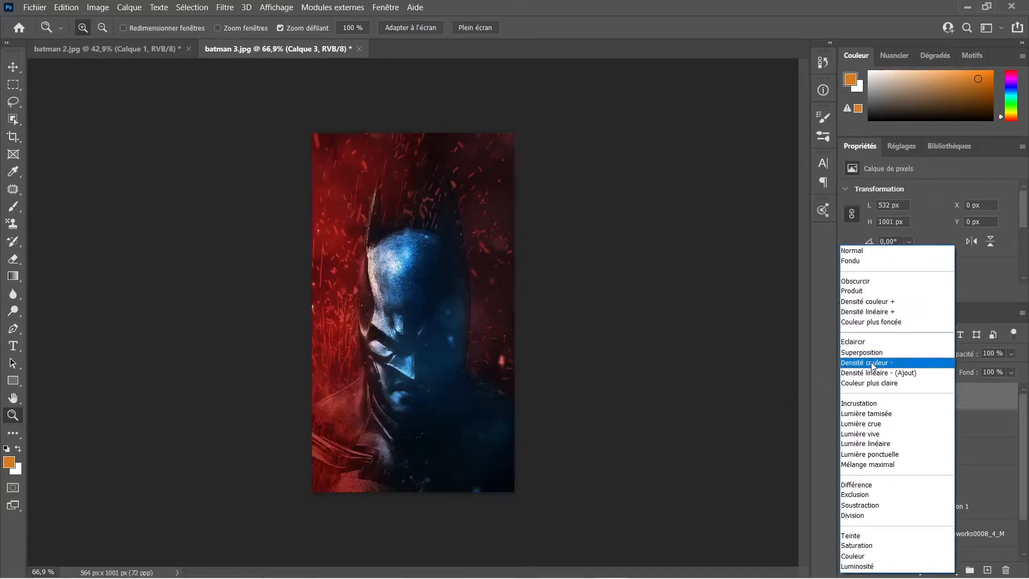
pyautogui.click(871, 362)
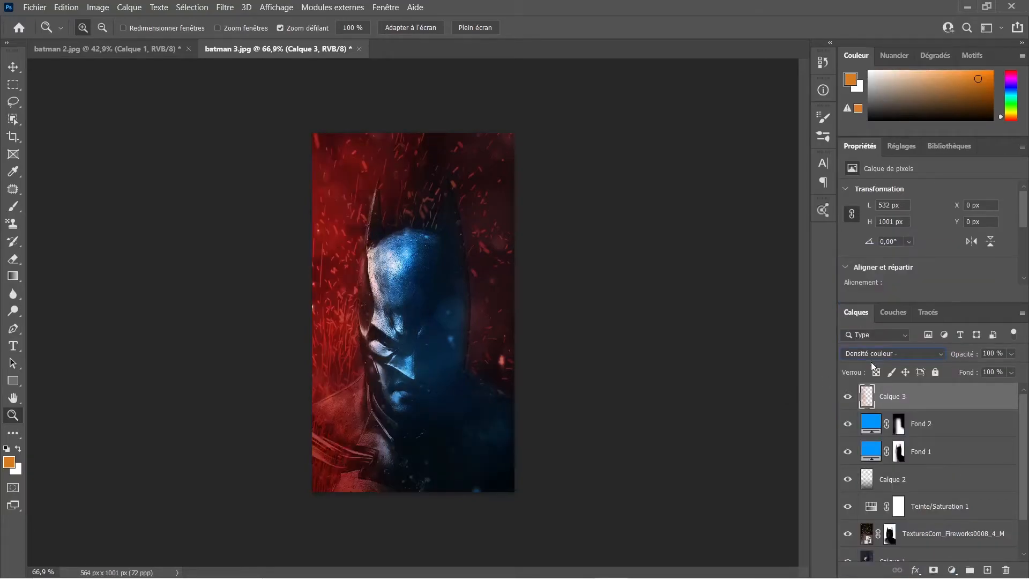
# Step: Lower the orange smoke layer's opacity to about 30 % and add an empty layer above it, ready for the Brush tool
pyautogui.moveTo(969, 354); pyautogui.dragTo(927, 358)
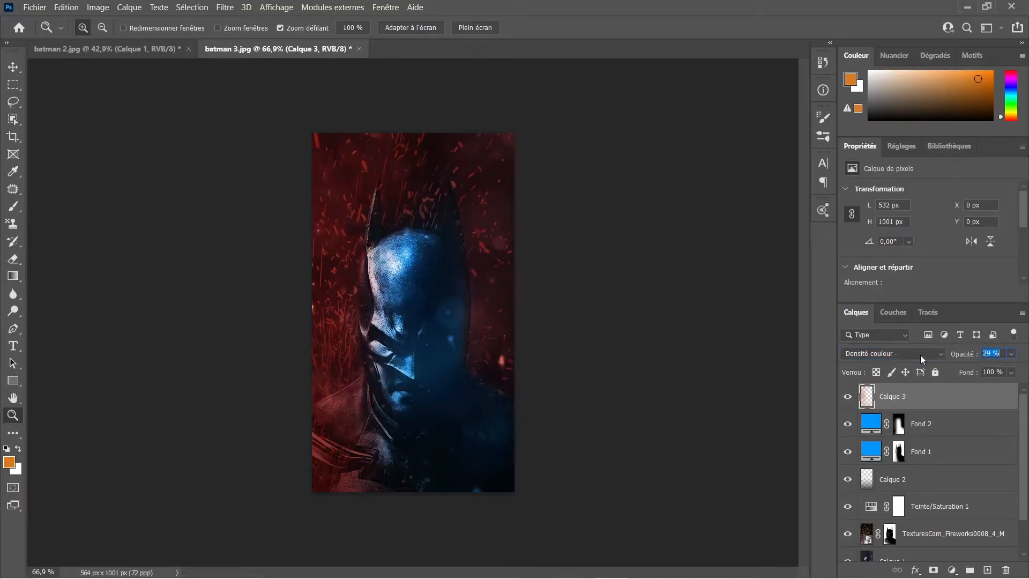
pyautogui.click(987, 570)
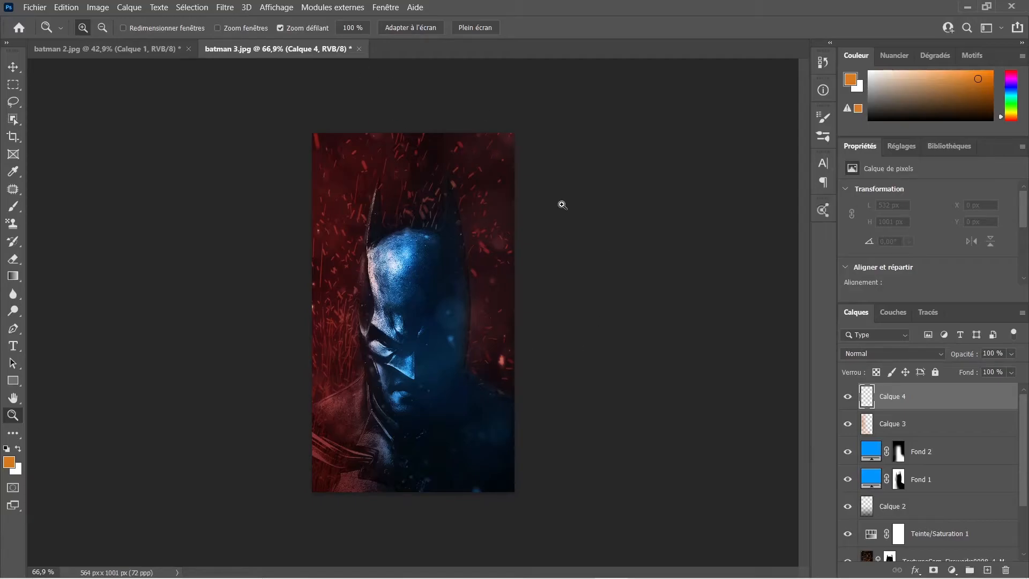
pyautogui.press('b')
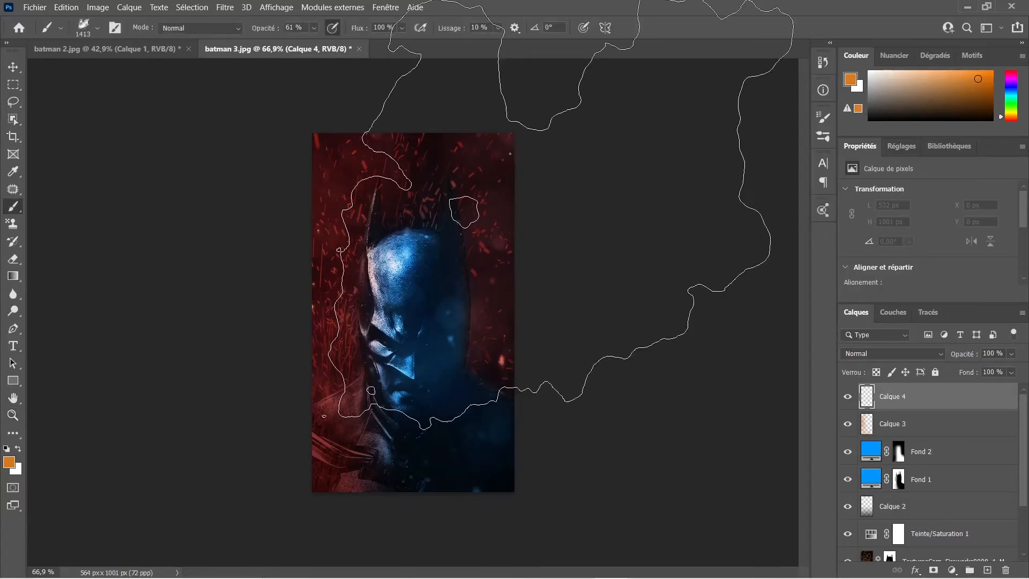
pyautogui.click(96, 28)
pyautogui.click(530, 5)
# Step: Reuse the Fond 2 fill's blue by setting the foreground colour to 0096ff, with the new empty layer Calque 4 selected
pyautogui.doubleClick(870, 451)
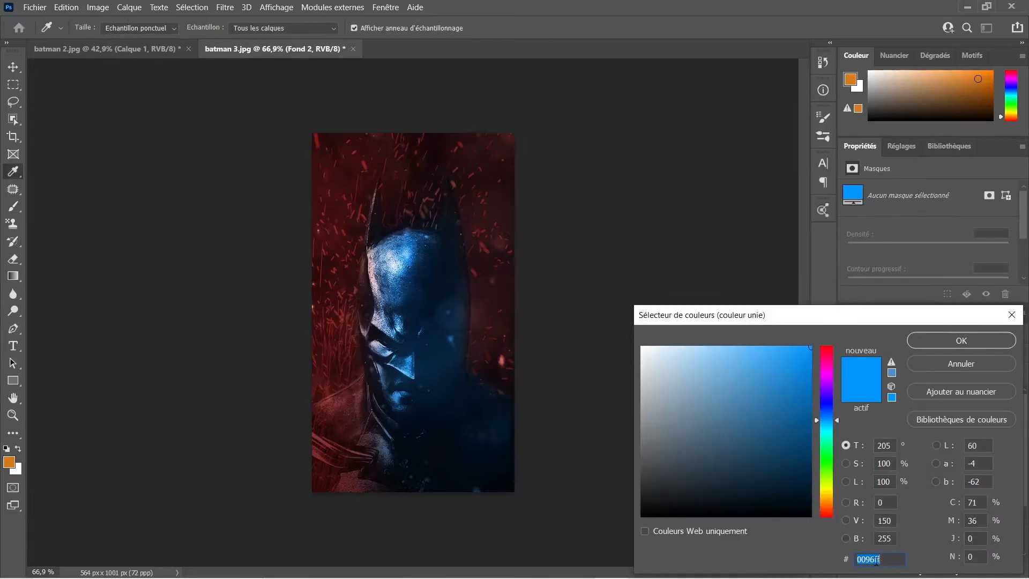
pyautogui.click(943, 341)
pyautogui.click(883, 399)
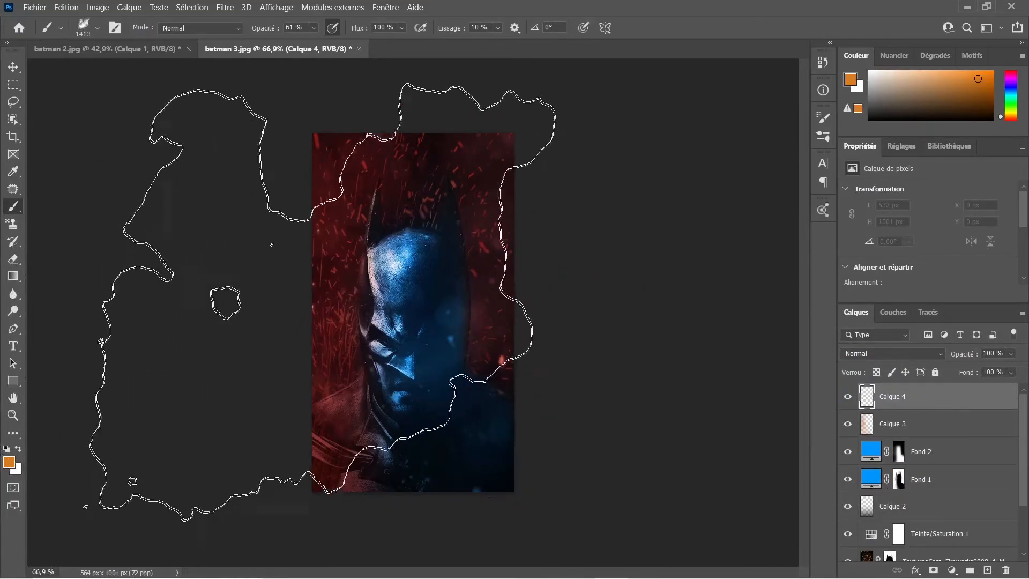
pyautogui.press('v')
pyautogui.click(9, 463)
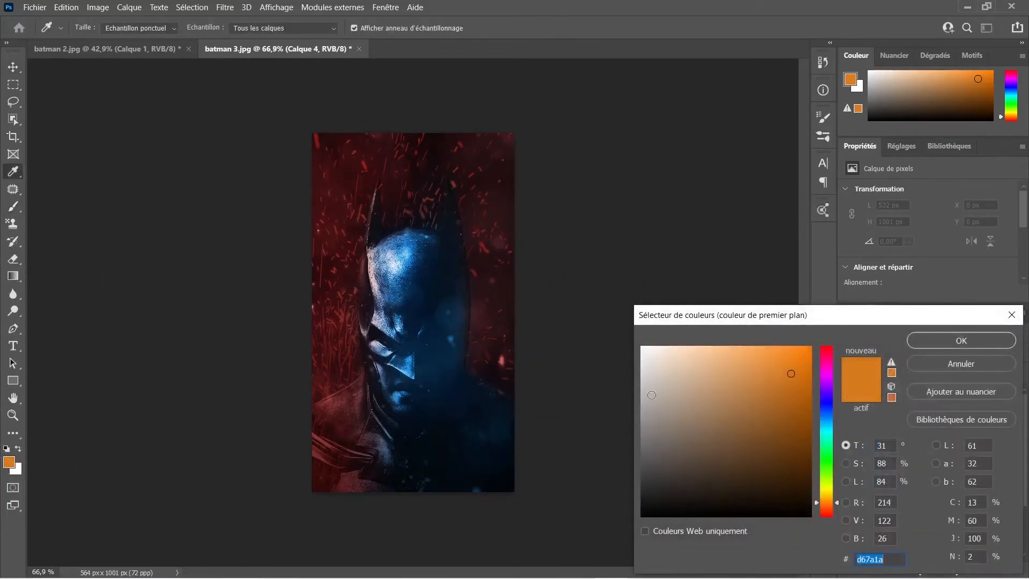
pyautogui.write('0096ff')
pyautogui.click(972, 339)
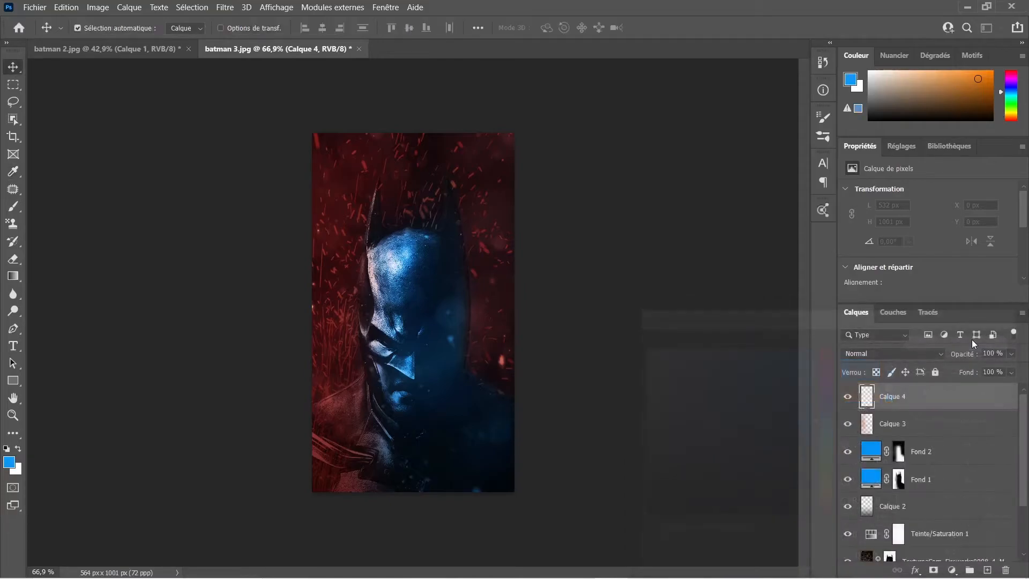
# Step: Choose the 183 px smoke brush tip and set its spacing to 138 % and its angle to -128°
pyautogui.press('b')
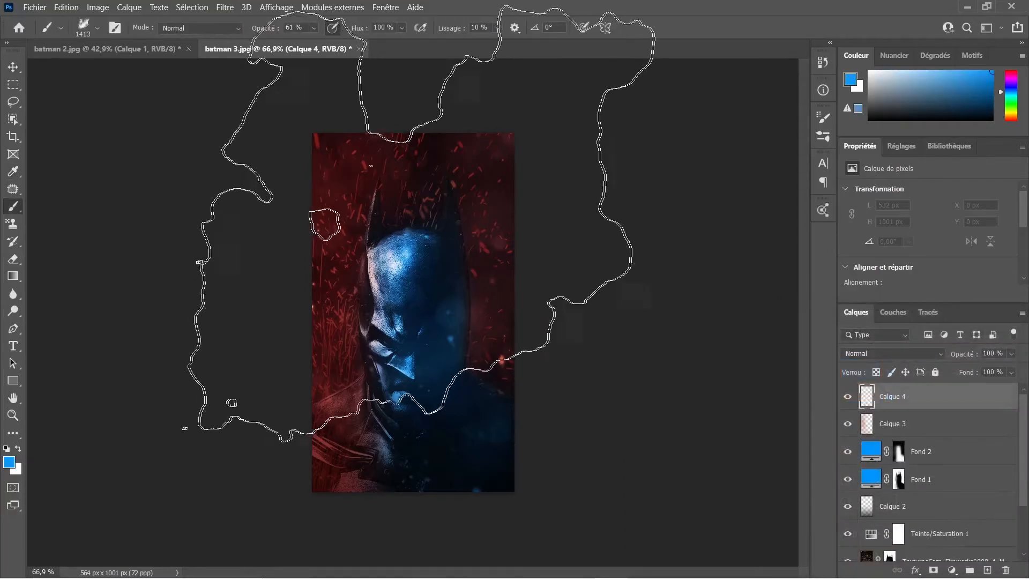
pyautogui.click(114, 30)
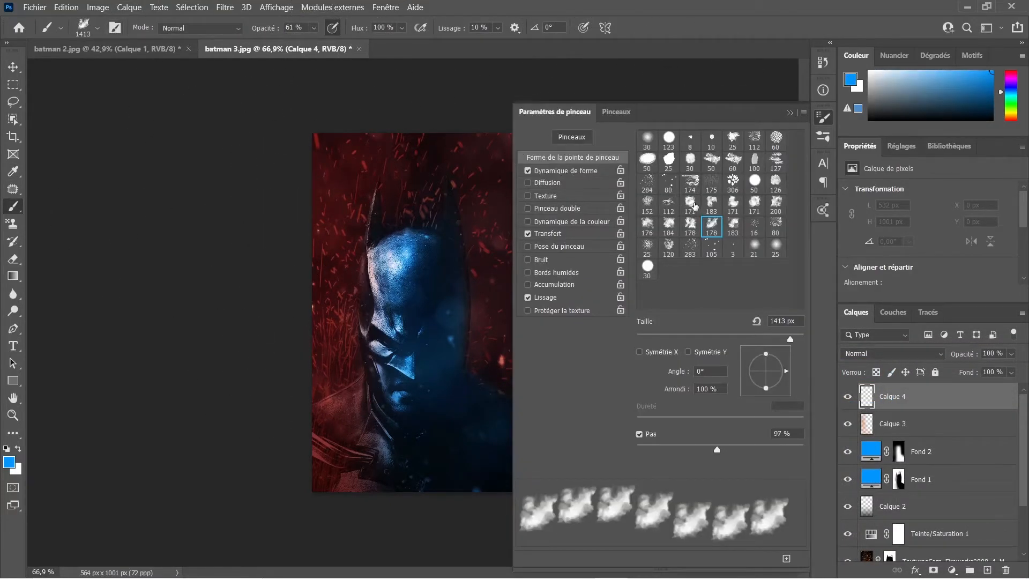
pyautogui.click(711, 206)
pyautogui.moveTo(664, 451); pyautogui.dragTo(736, 449)
pyautogui.moveTo(778, 366)
pyautogui.mouseDown()
pyautogui.moveTo(774, 388)
pyautogui.moveTo(711, 414)
pyautogui.moveTo(729, 415)
pyautogui.mouseUp()
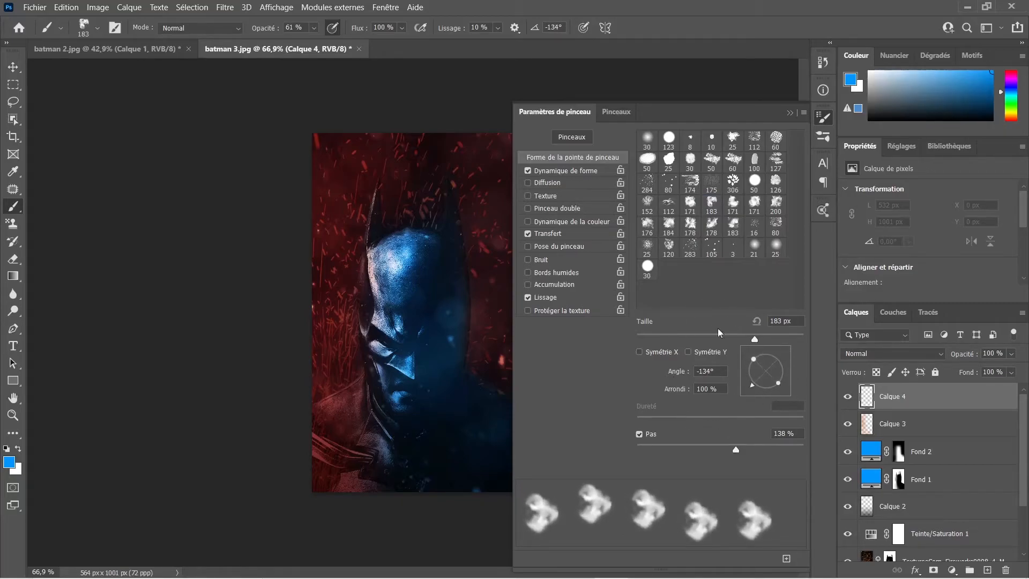
pyautogui.moveTo(761, 389)
pyautogui.mouseDown()
pyautogui.moveTo(756, 397)
pyautogui.moveTo(734, 388)
pyautogui.moveTo(753, 386)
pyautogui.mouseUp()
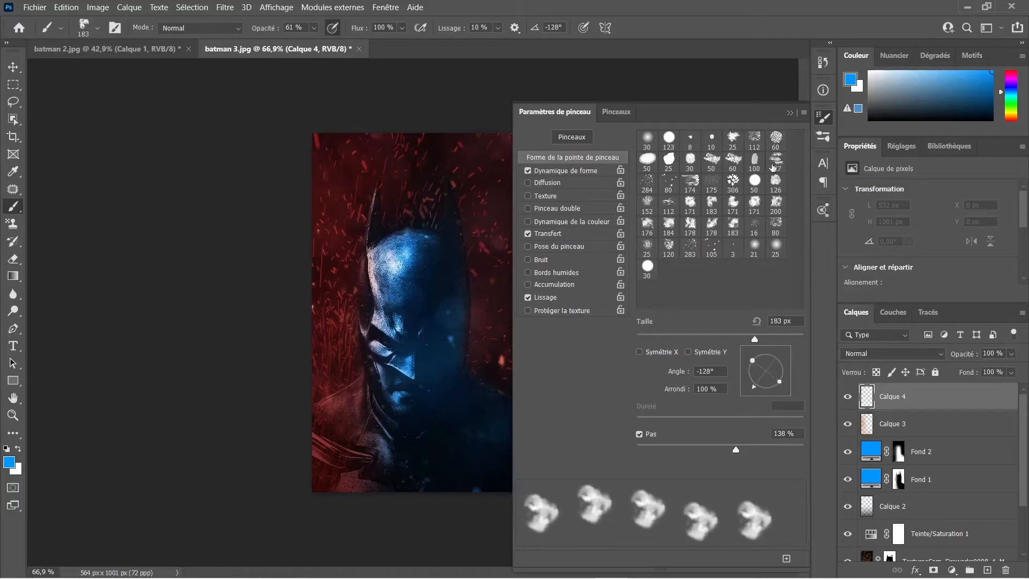
pyautogui.click(790, 113)
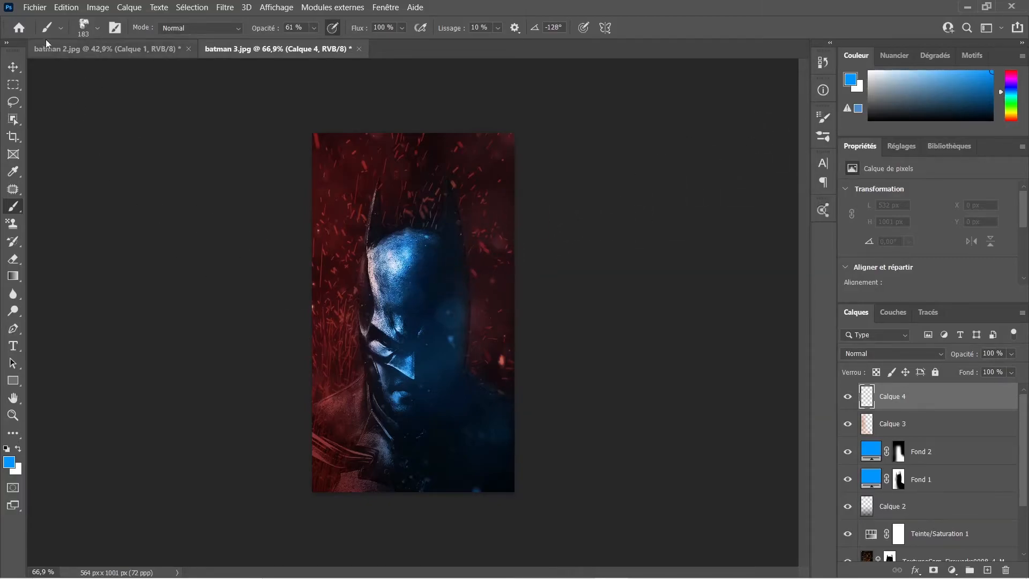
# Step: Enlarge the brush to 1087 px and stamp blue smoke over the right half of the image on Calque 4
pyautogui.click(96, 28)
pyautogui.moveTo(145, 71)
pyautogui.mouseDown()
pyautogui.moveTo(170, 77)
pyautogui.moveTo(159, 71)
pyautogui.mouseUp()
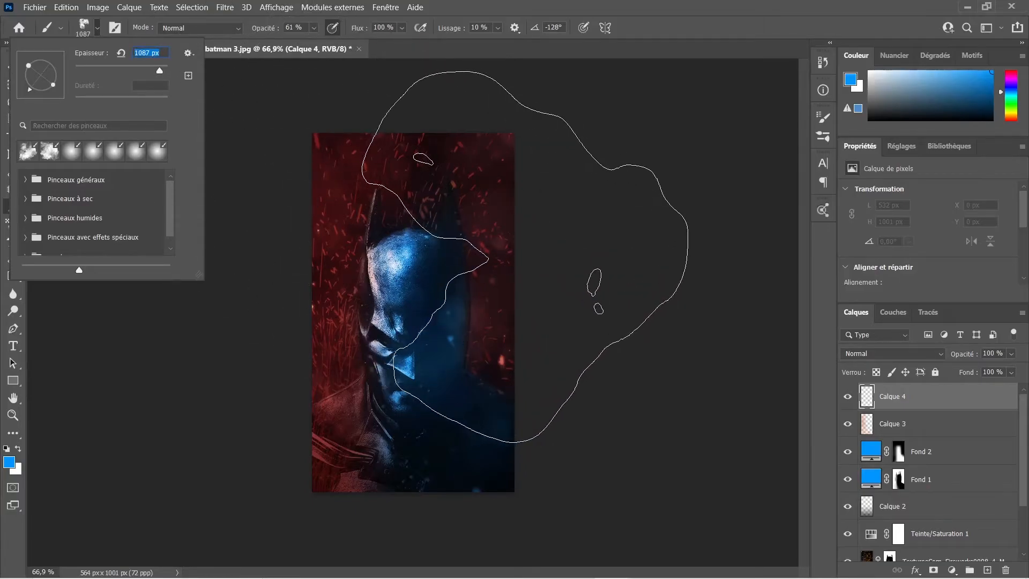
pyautogui.click(531, 256)
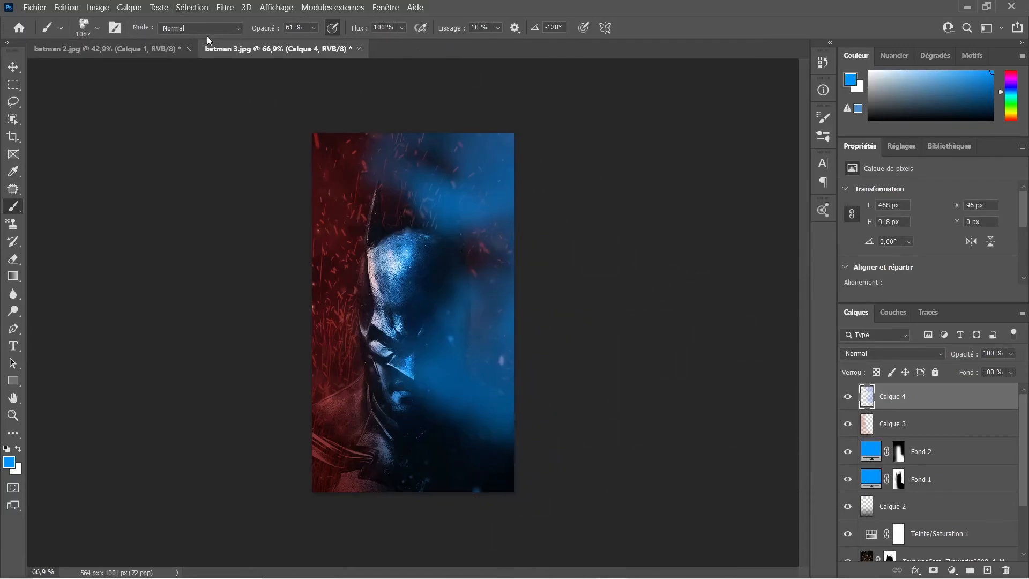
# Step: Switch to the second 178 px smoke brush tip and widen its spacing to 982 %
pyautogui.click(116, 28)
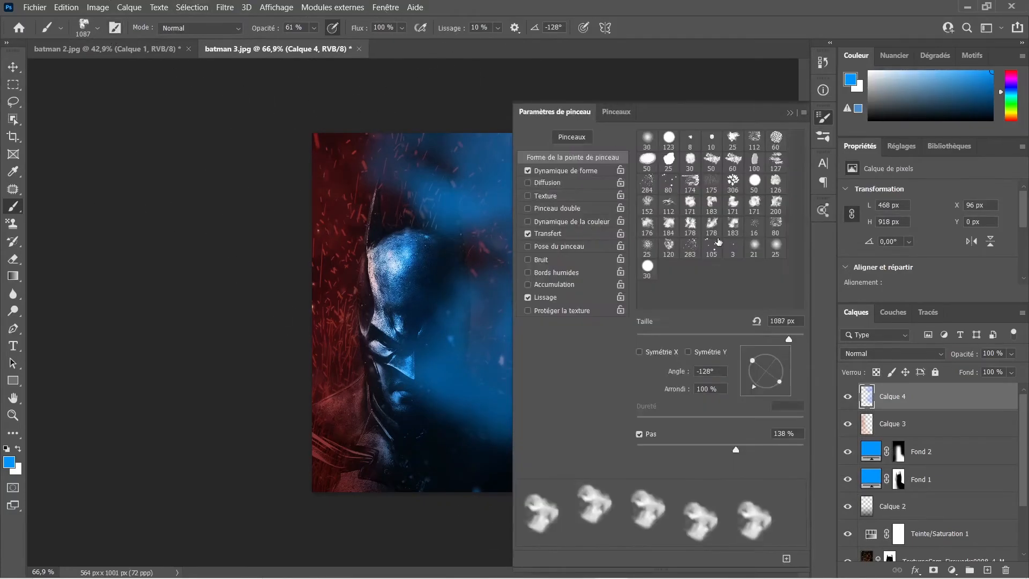
pyautogui.click(711, 225)
pyautogui.moveTo(656, 450); pyautogui.dragTo(800, 450)
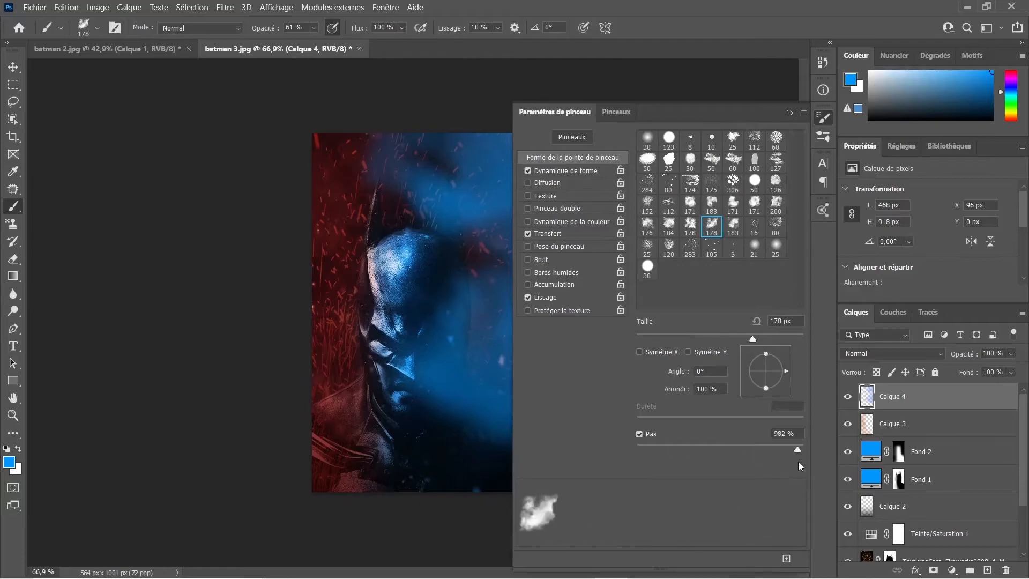
pyautogui.click(790, 112)
# Step: Enlarge the brush to 1087 px and stamp more blue smoke along the image's lower right edge
pyautogui.click(86, 27)
pyautogui.moveTo(138, 72); pyautogui.dragTo(159, 72)
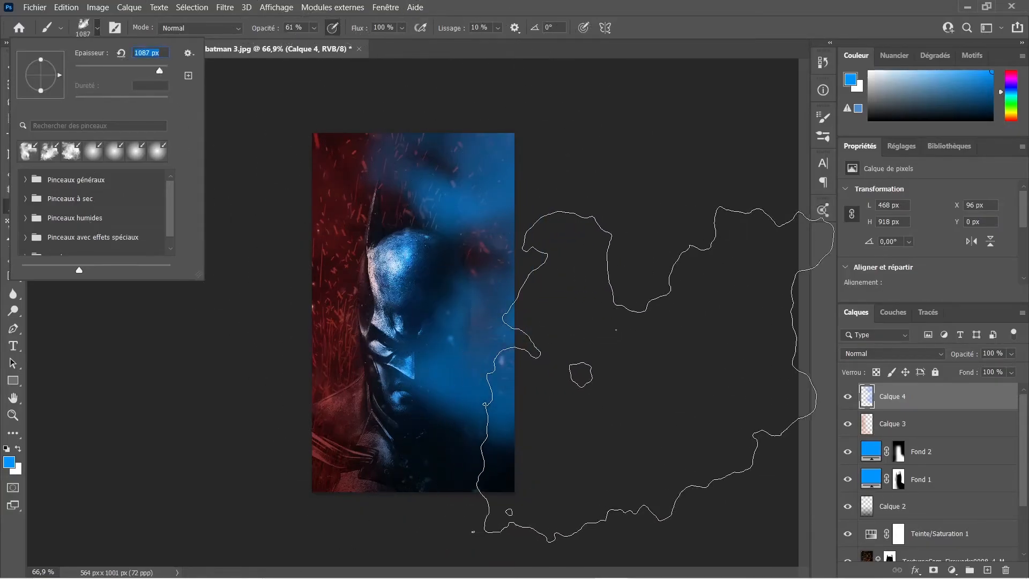
pyautogui.click(632, 389)
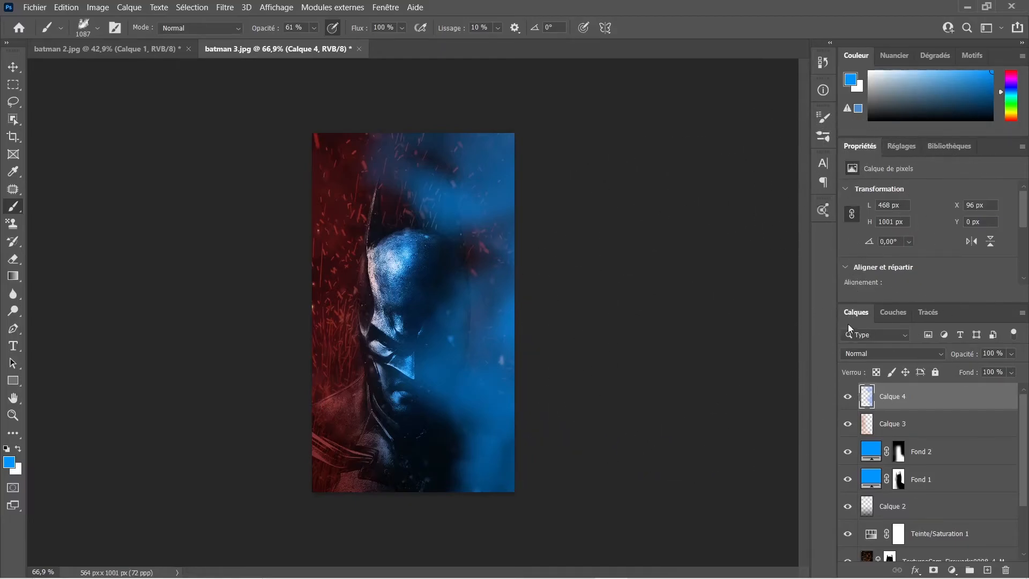
# Step: Set the blue smoke layer's blend mode to Incrustation (Overlay) and its opacity to 48 %
pyautogui.click(886, 354)
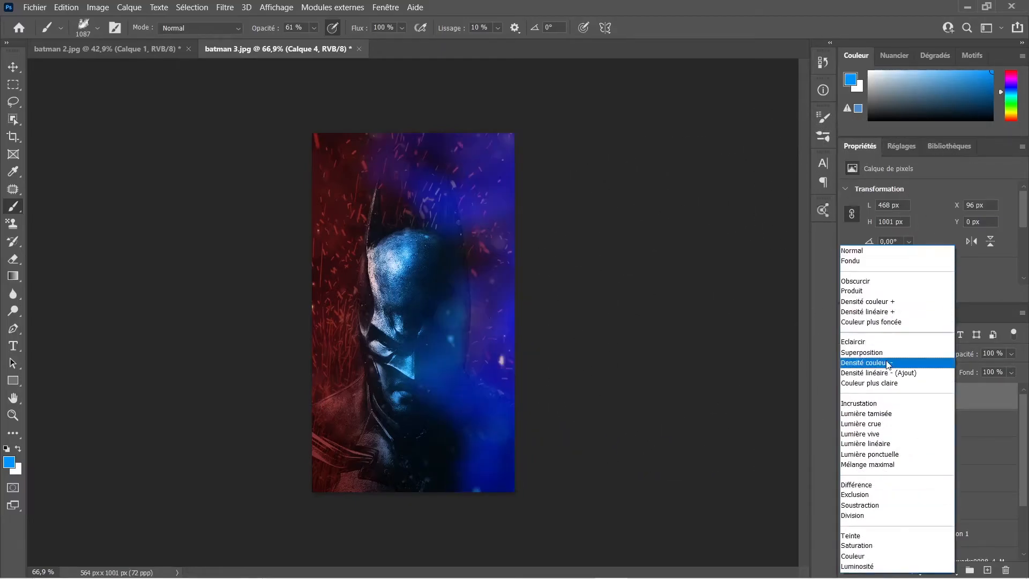
pyautogui.click(879, 404)
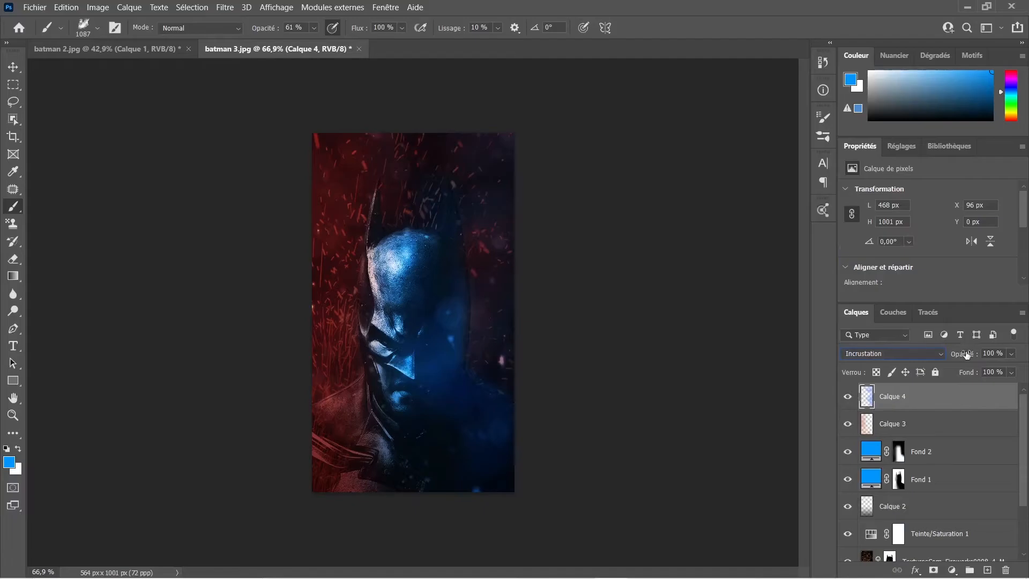
pyautogui.moveTo(964, 356); pyautogui.dragTo(931, 360)
pyautogui.press('z')
pyautogui.moveTo(707, 355); pyautogui.dragTo(739, 367)
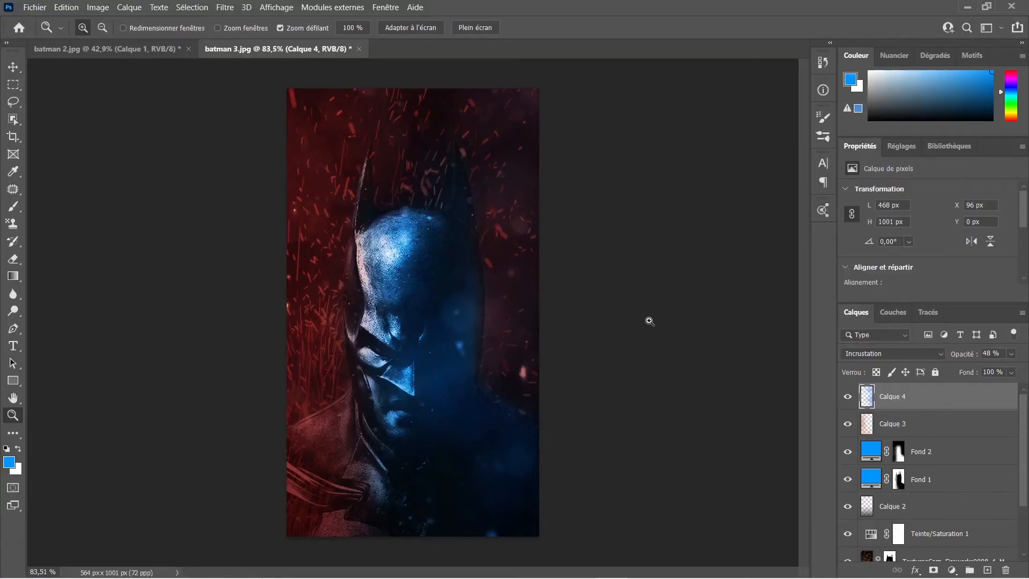
# Step: Add a Niveaux (Levels) adjustment layer on top with RVB midtones at 1,14 and the white point at 236
pyautogui.click(951, 570)
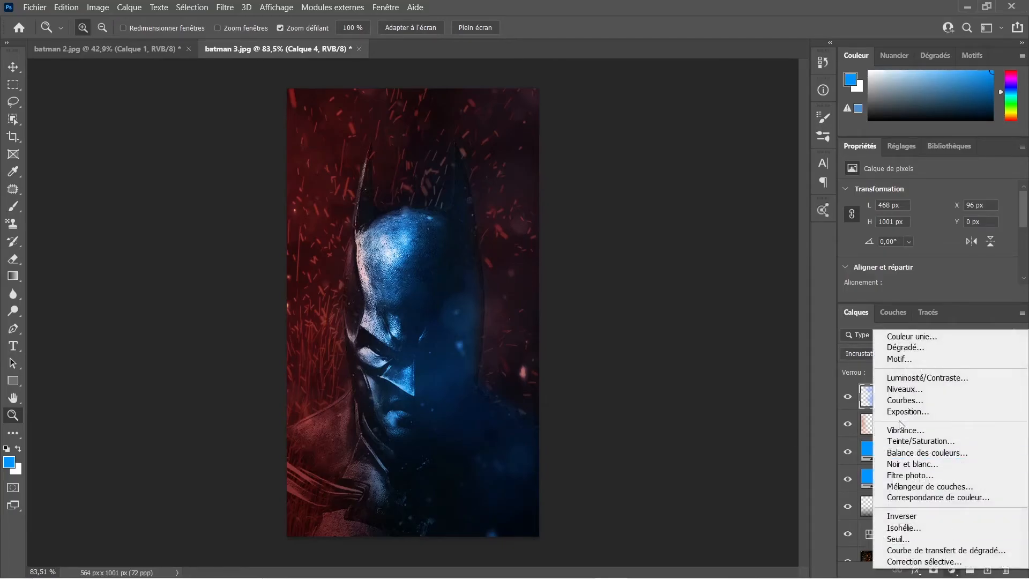
pyautogui.click(903, 389)
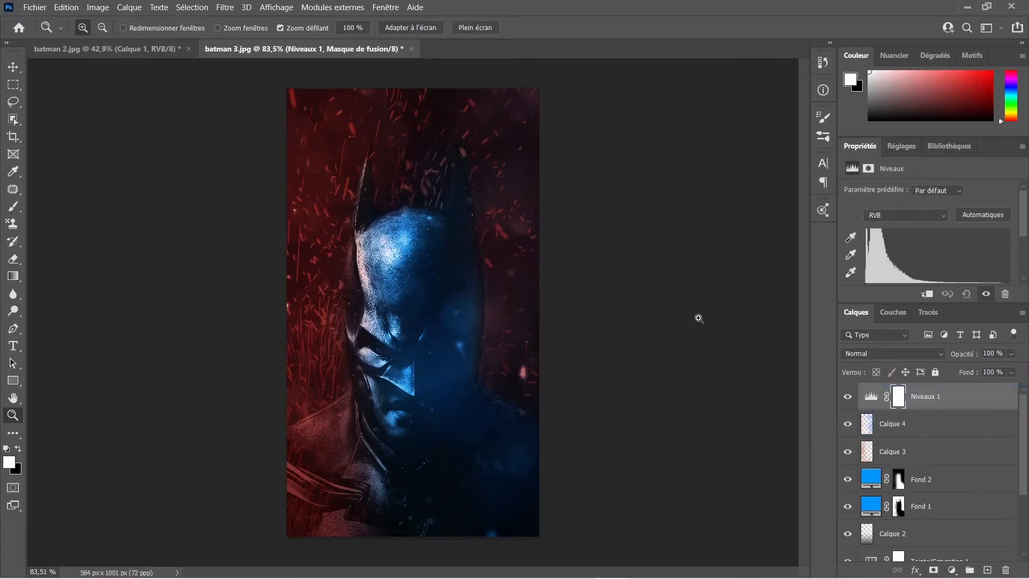
pyautogui.scroll(-1, 1009, 269)
pyautogui.moveTo(1010, 267); pyautogui.dragTo(999, 270)
pyautogui.moveTo(932, 267); pyautogui.dragTo(926, 266)
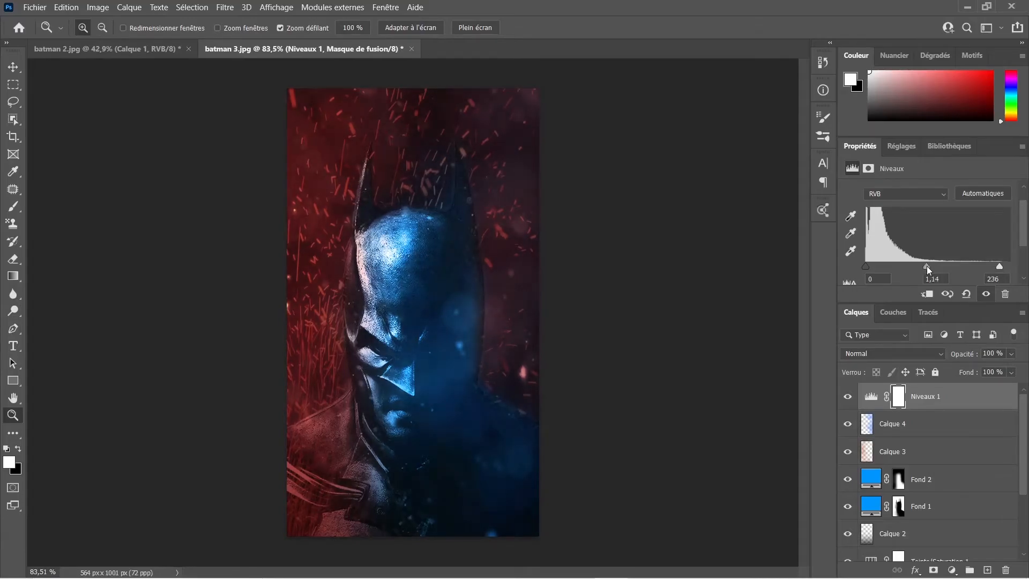
# Step: Adjust the Bleu channel of the Levels layer to black point 6, midtones 0,92 and white point 238
pyautogui.click(911, 195)
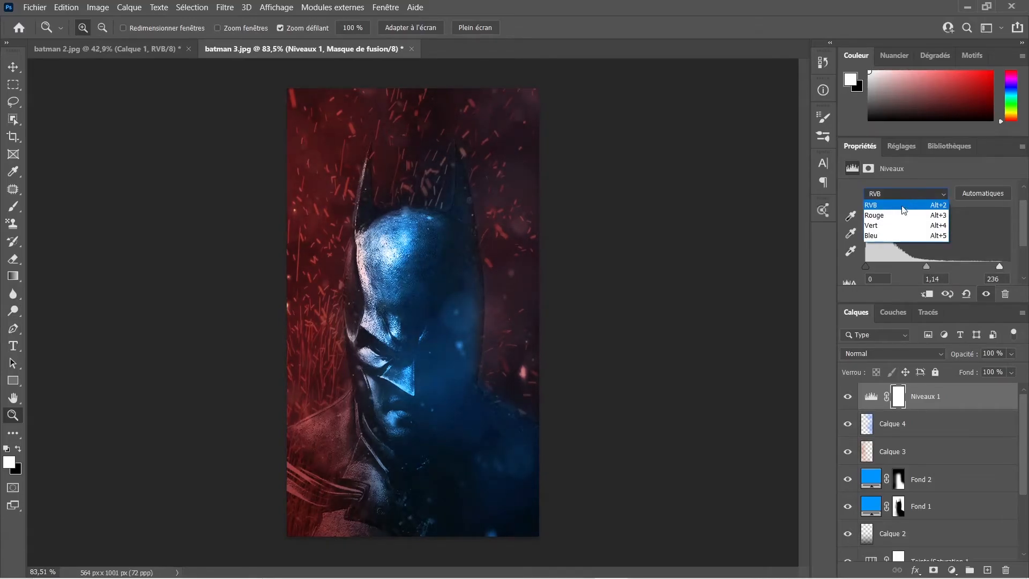
pyautogui.click(903, 235)
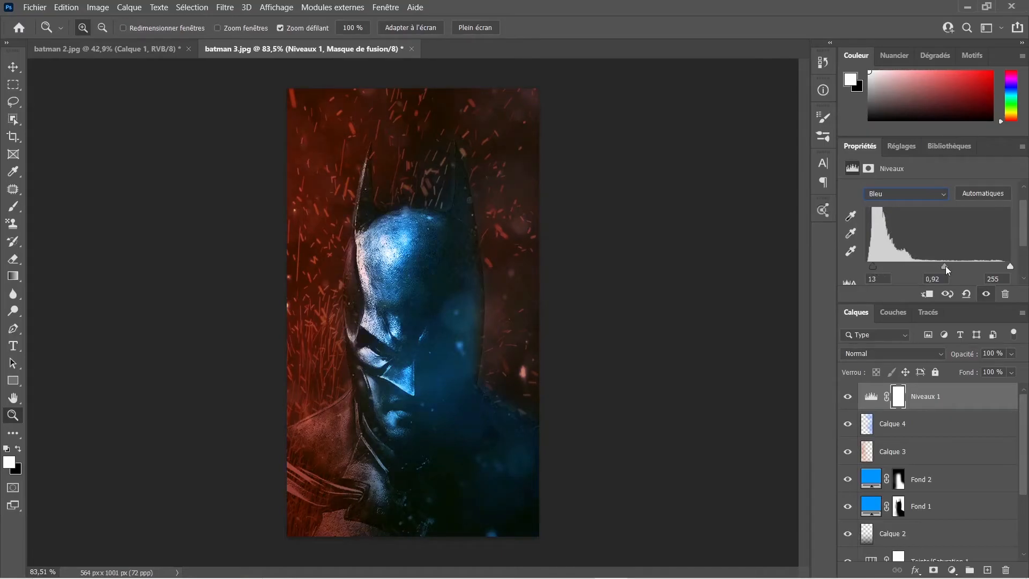
pyautogui.moveTo(947, 266); pyautogui.dragTo(944, 266)
pyautogui.moveTo(872, 267); pyautogui.dragTo(869, 265)
pyautogui.moveTo(1006, 268); pyautogui.dragTo(1001, 266)
# Step: Set the Rouge channel's midtones to 0,91 in the Levels layer
pyautogui.click(912, 192)
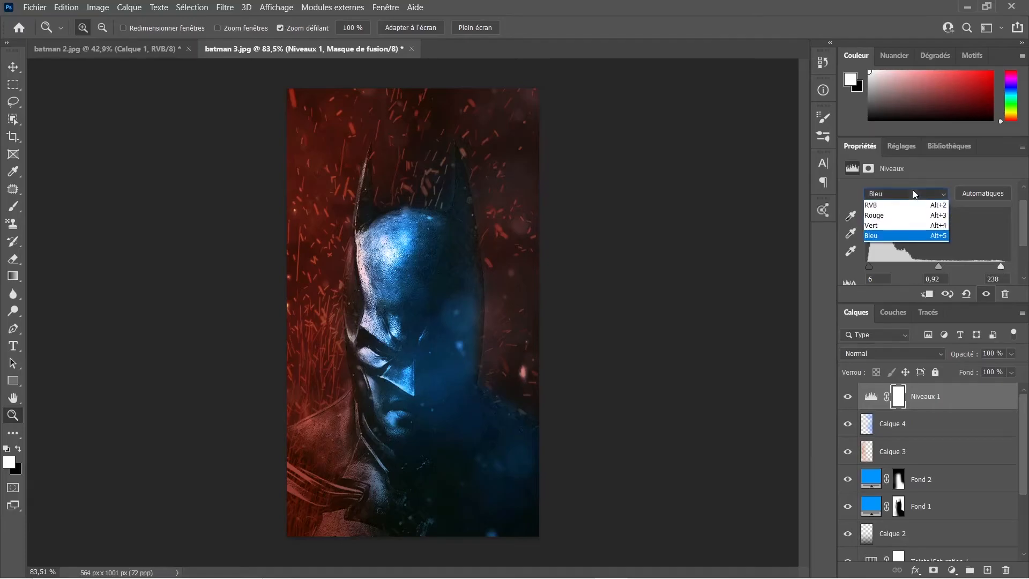
pyautogui.click(898, 217)
pyautogui.moveTo(1009, 267)
pyautogui.mouseDown()
pyautogui.moveTo(890, 266)
pyautogui.moveTo(1009, 267)
pyautogui.mouseUp()
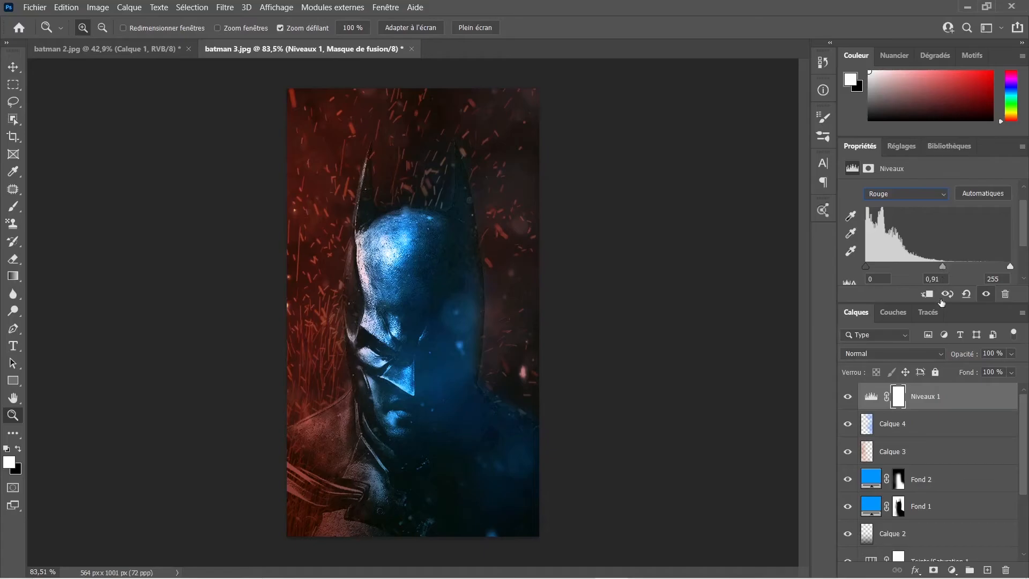
# Step: Reduce the opacity of the blue fill layer Fond 2 to 39 %
pyautogui.scroll(-3, 978, 416)
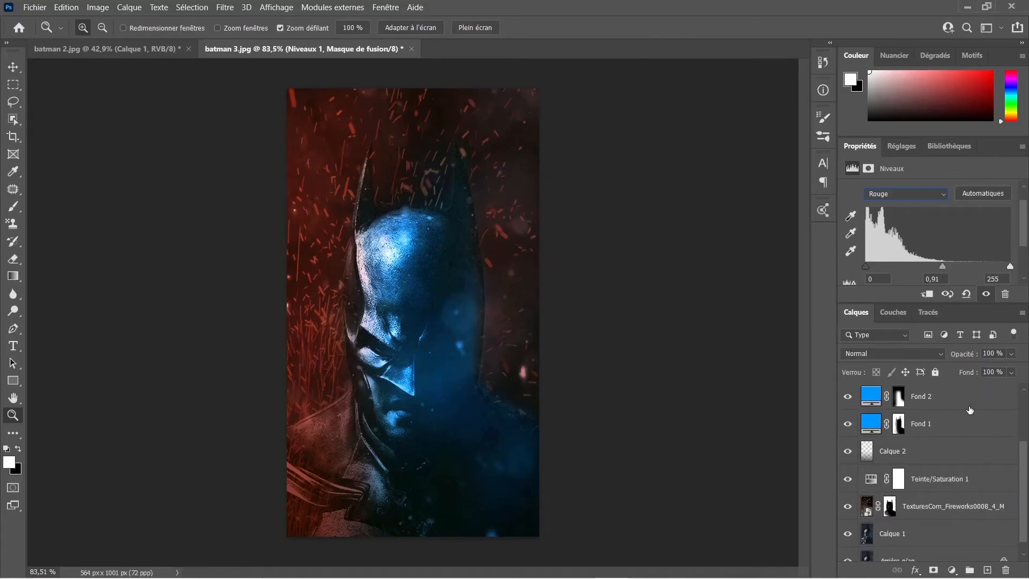
pyautogui.scroll(1, 969, 411)
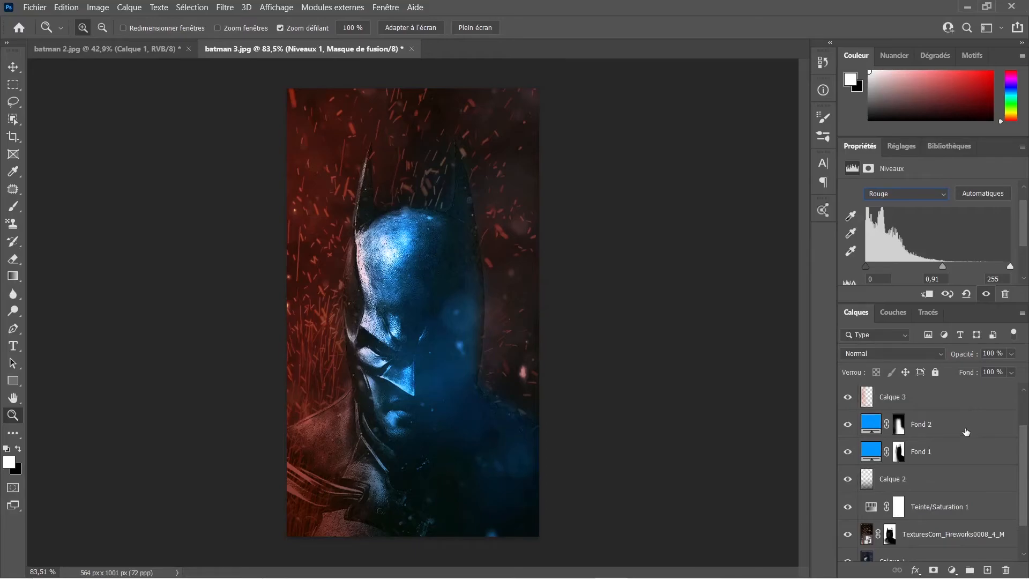
pyautogui.click(948, 423)
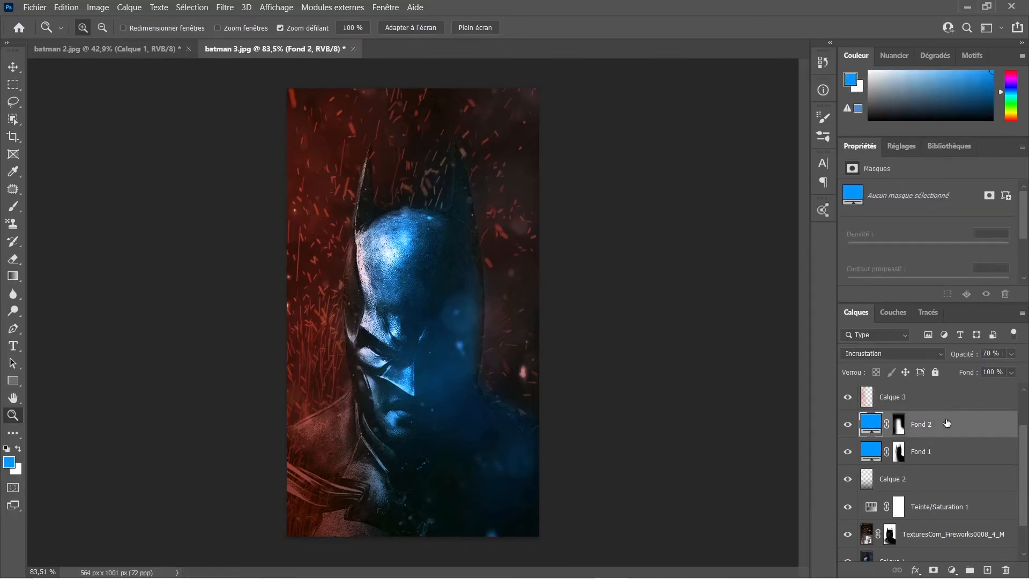
pyautogui.click(947, 356)
pyautogui.moveTo(947, 356); pyautogui.dragTo(934, 355)
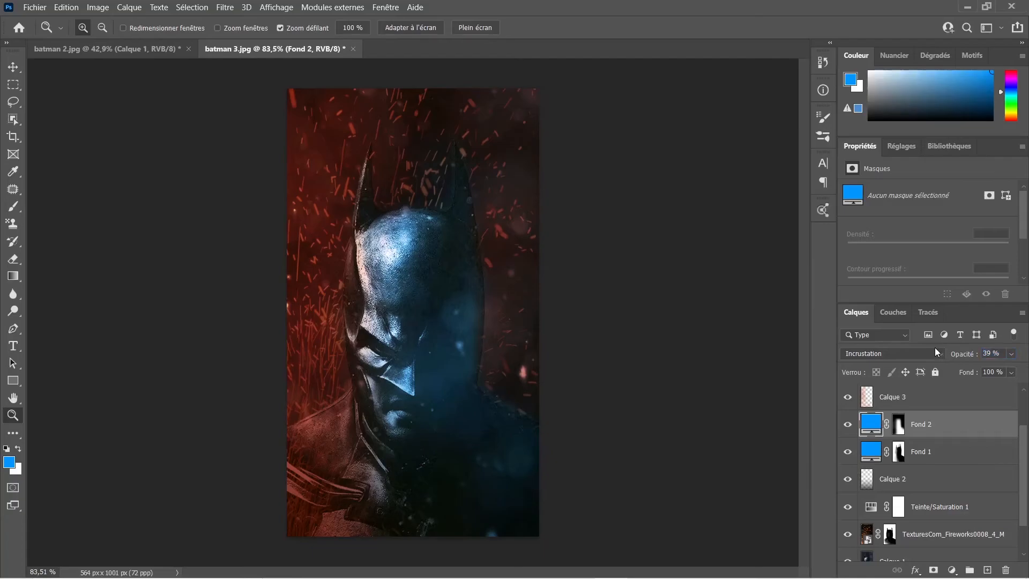
# Step: Fine-tune the orange smoke layer Calque 3's opacity to 36 %
pyautogui.click(914, 403)
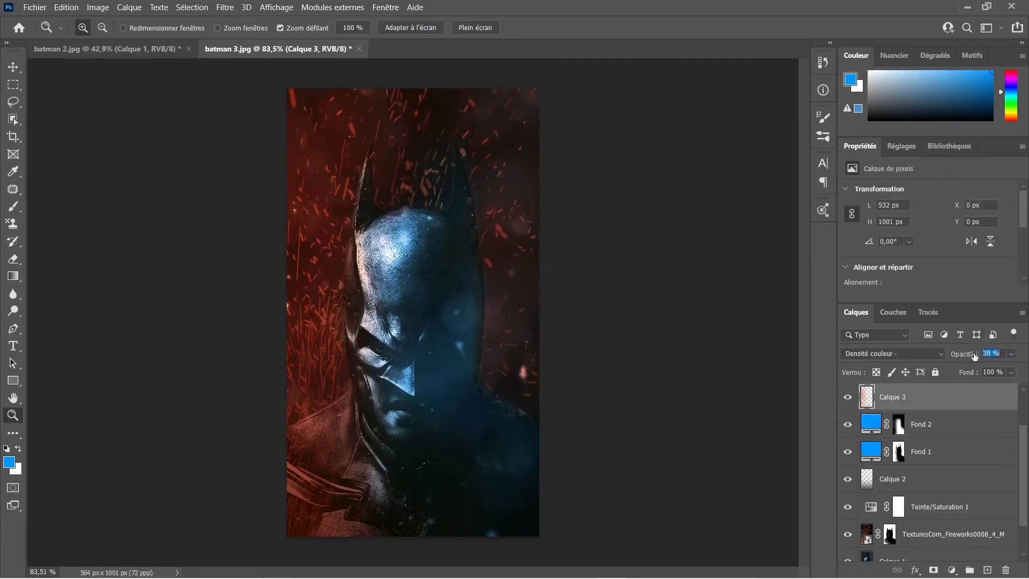
pyautogui.click(989, 353)
pyautogui.write('70')
pyautogui.press('Return')
pyautogui.moveTo(977, 355); pyautogui.dragTo(966, 358)
# Step: Add a new empty layer directly above the orange smoke layer Calque 3
pyautogui.scroll(3, 950, 398)
pyautogui.click(948, 399)
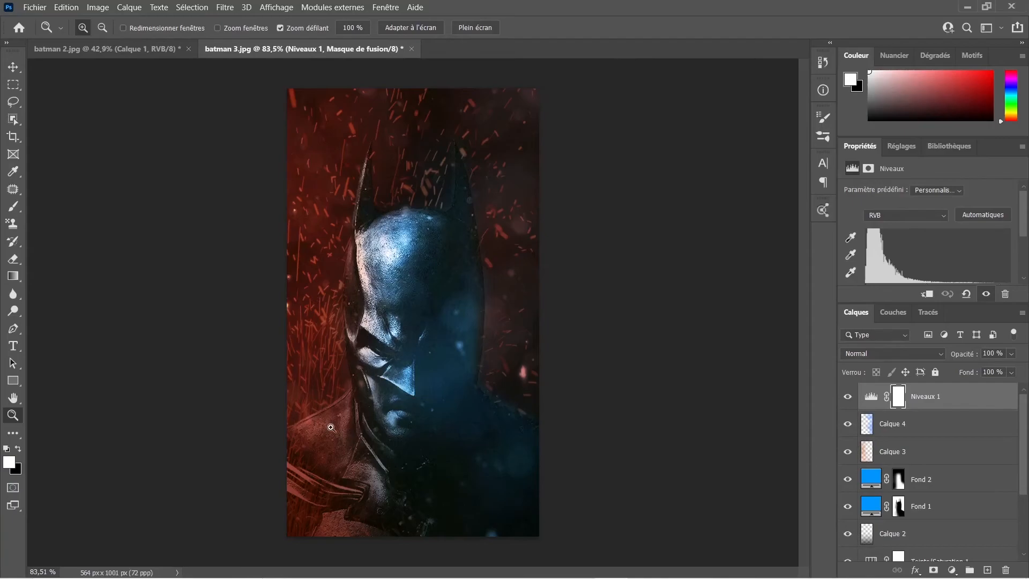
pyautogui.scroll(-2, 945, 471)
pyautogui.scroll(2, 933, 469)
pyautogui.click(932, 428)
pyautogui.click(923, 451)
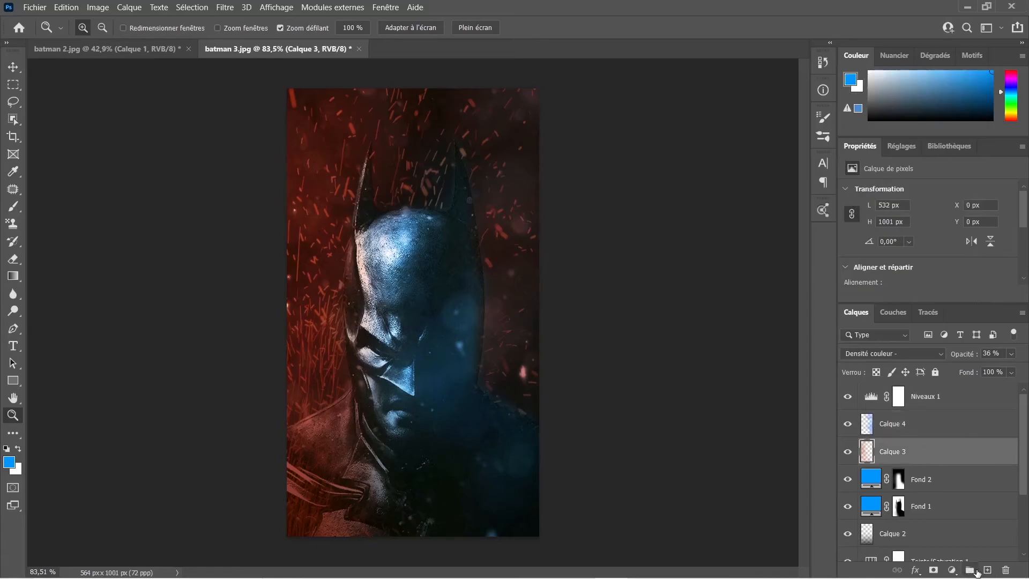
pyautogui.click(987, 570)
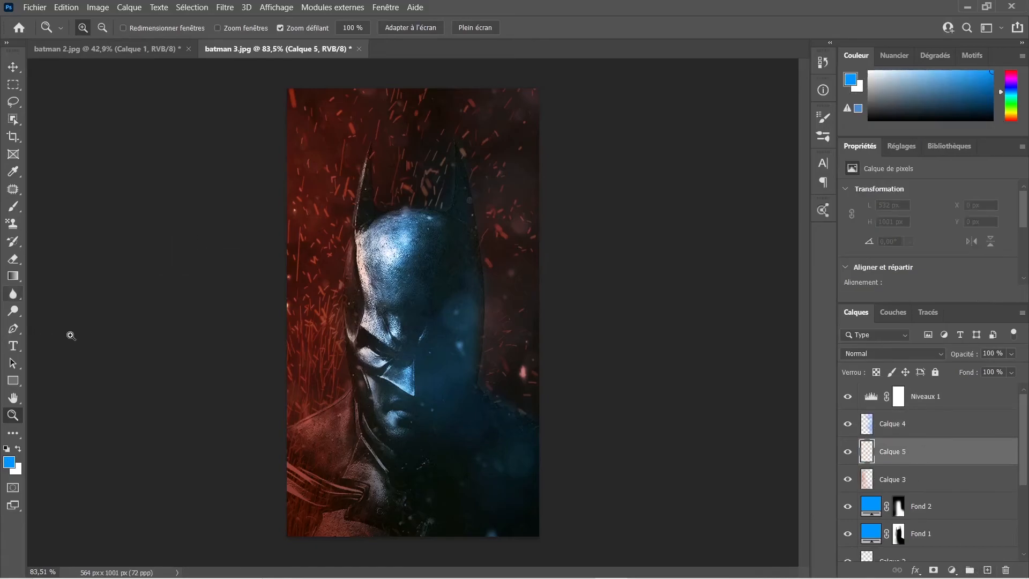
# Step: Prepare the Gradient tool with foreground colour 000000 and a linear black-to-transparent gradient whose end colour stop is also 000000
pyautogui.press('g')
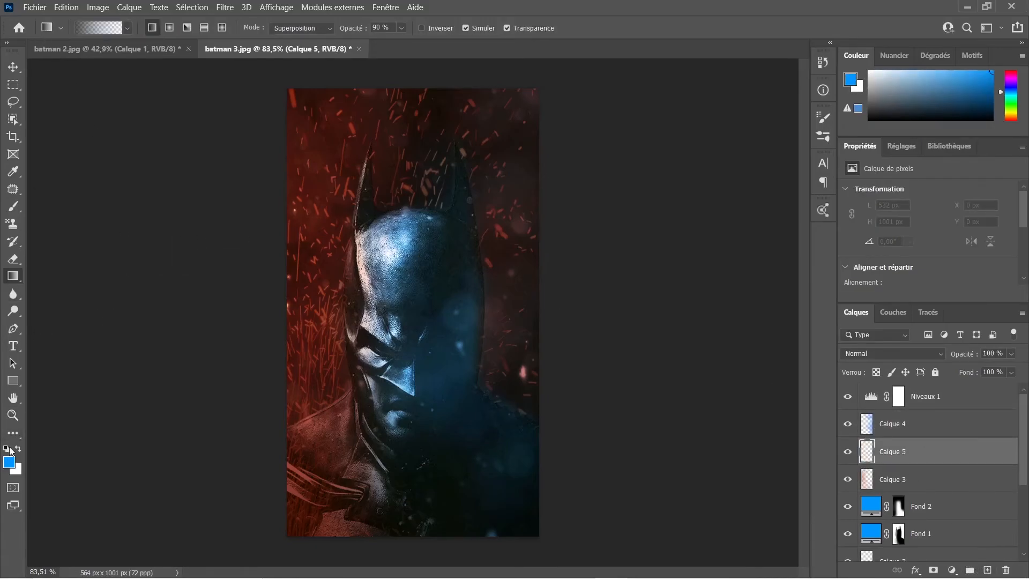
pyautogui.click(10, 462)
pyautogui.write('000000')
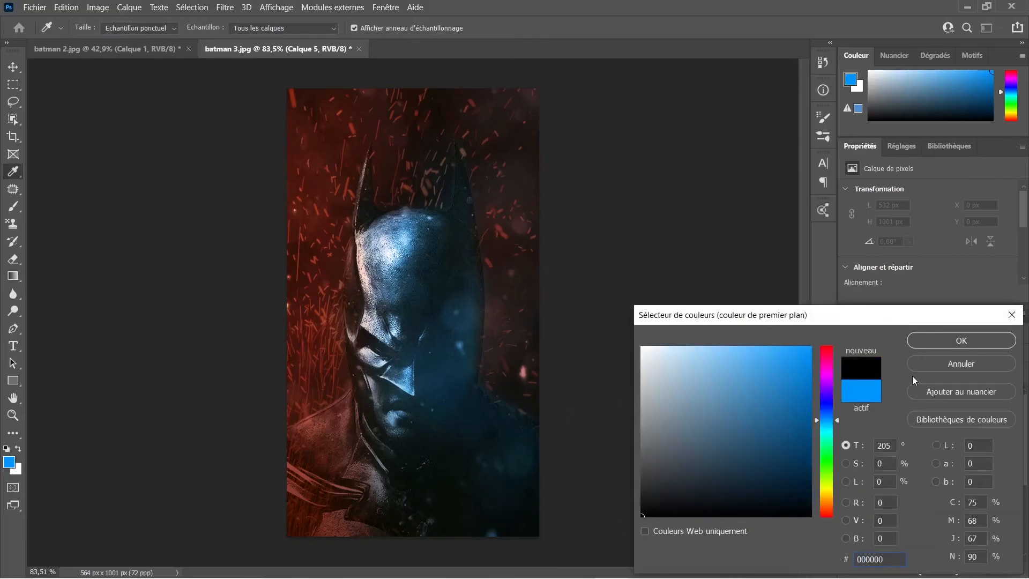
pyautogui.click(925, 343)
pyautogui.click(101, 26)
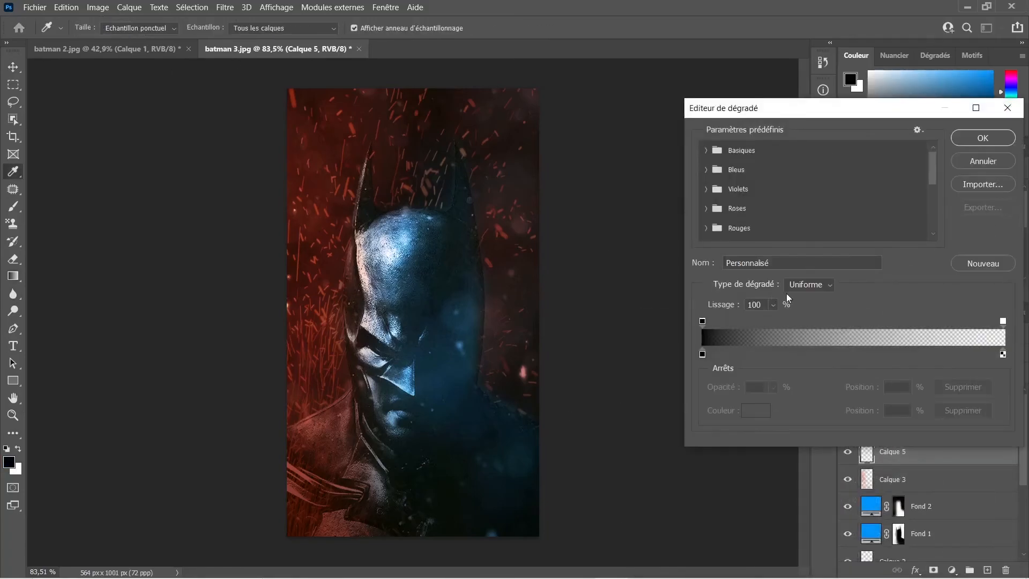
pyautogui.click(1002, 354)
pyautogui.doubleClick(1002, 354)
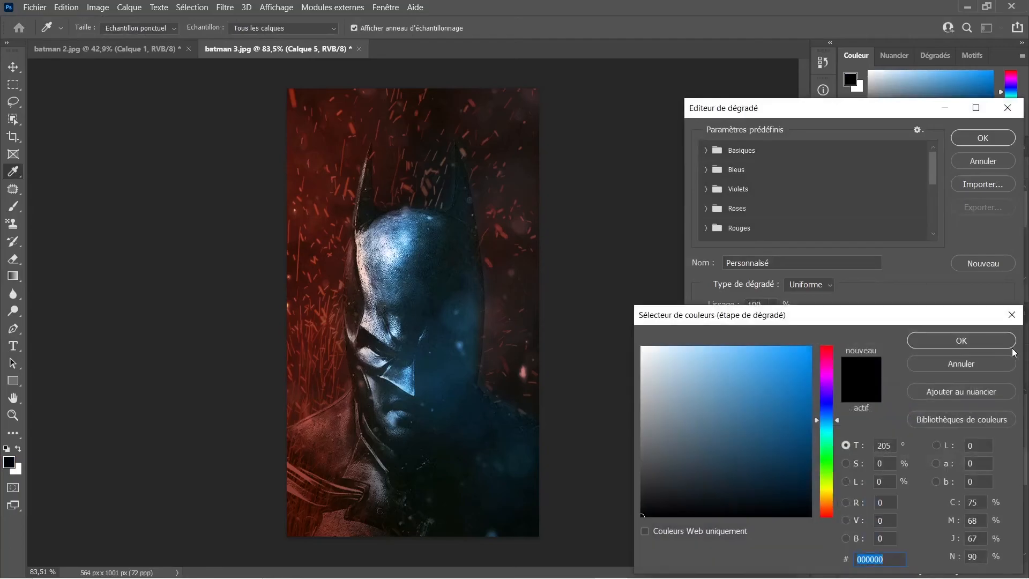
pyautogui.click(961, 340)
pyautogui.click(983, 137)
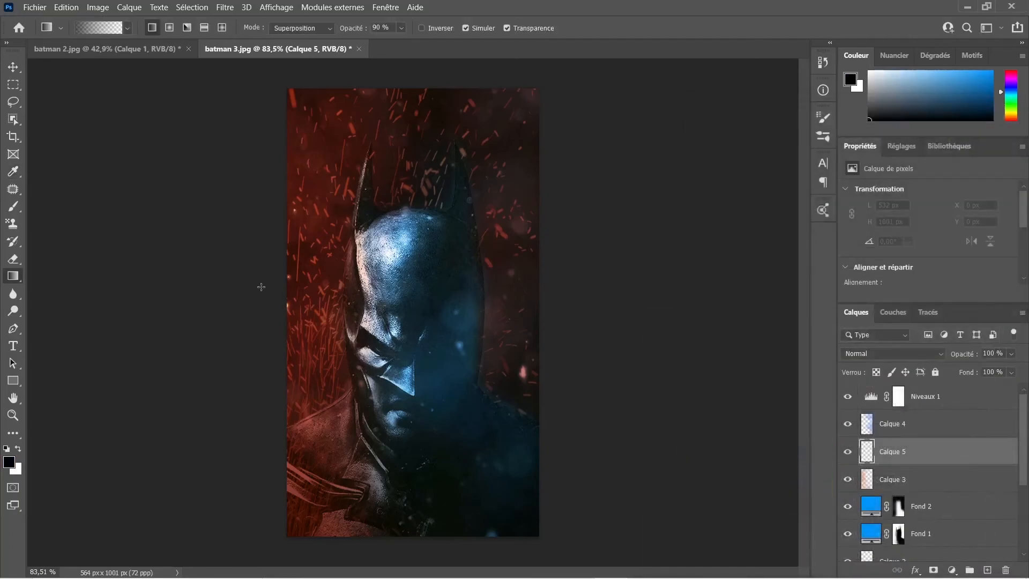
# Step: Darken the image's left edge with a horizontal black gradient on Calque 5 and reduce the layer's opacity to 41 %
pyautogui.moveTo(260, 286); pyautogui.dragTo(356, 289)
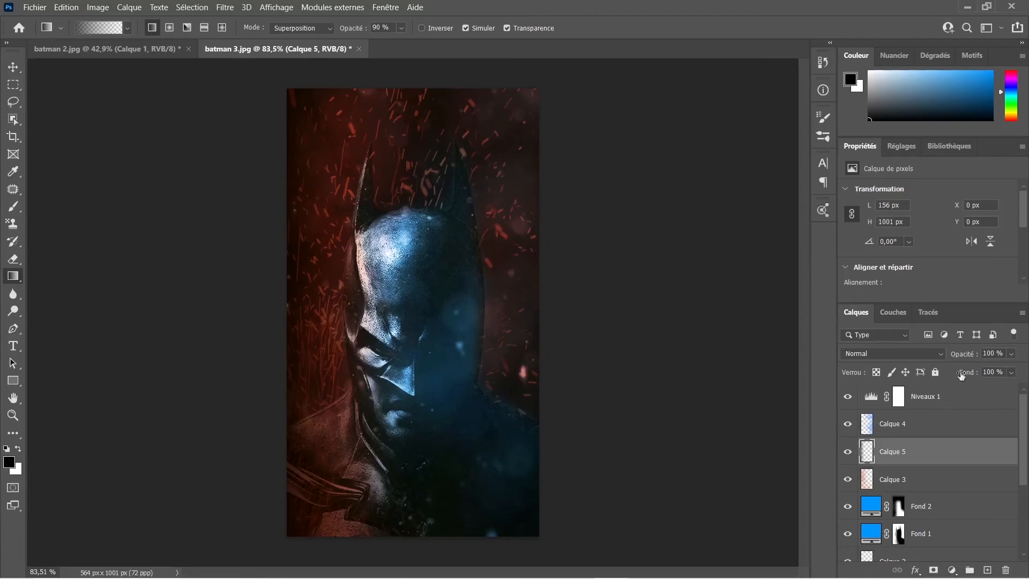
pyautogui.moveTo(967, 356); pyautogui.dragTo(929, 359)
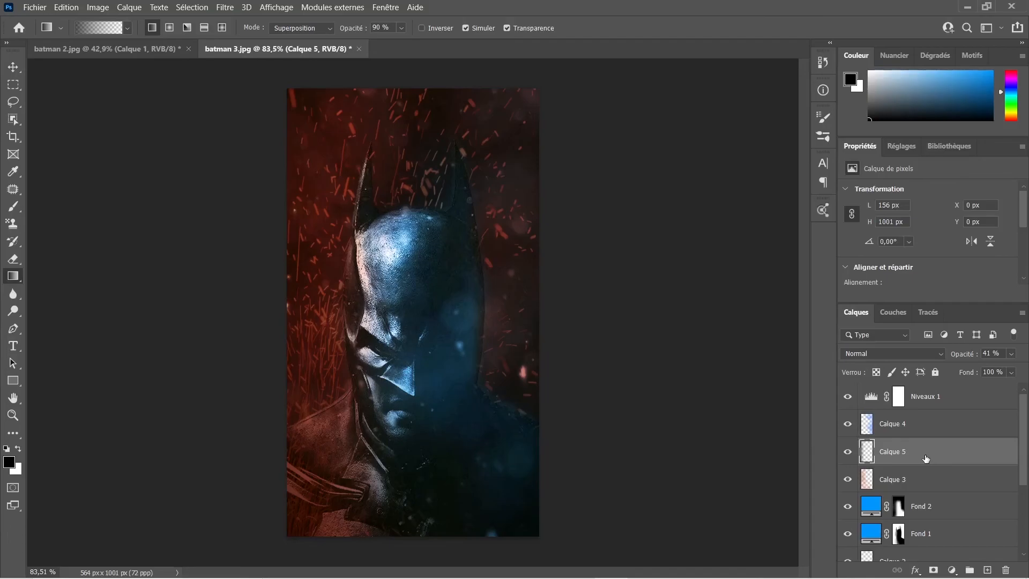
# Step: Reduce the opacity of the blue fill layer Fond 2 to 32 %
pyautogui.click(872, 510)
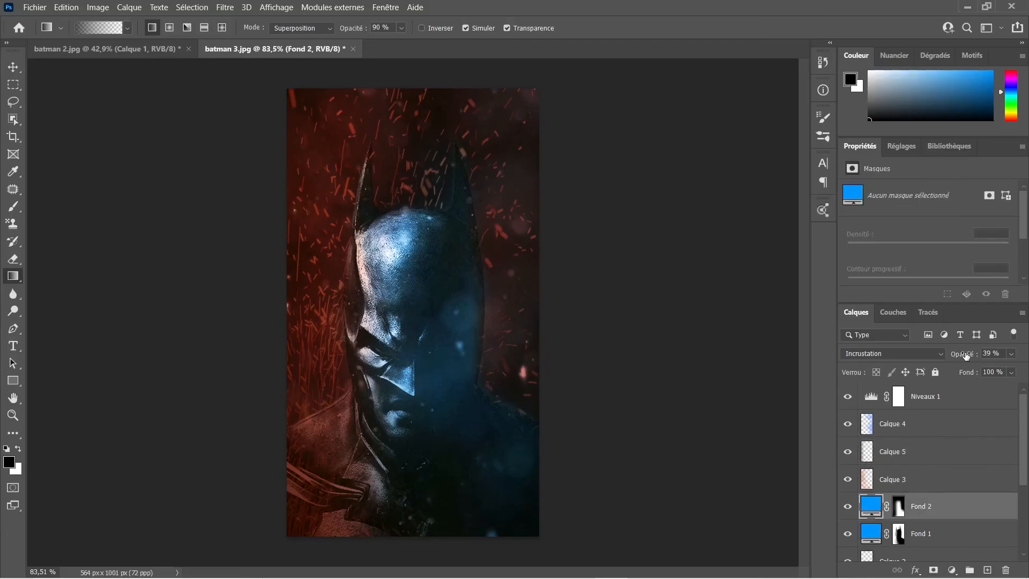
pyautogui.moveTo(964, 356); pyautogui.dragTo(956, 358)
pyautogui.click(944, 400)
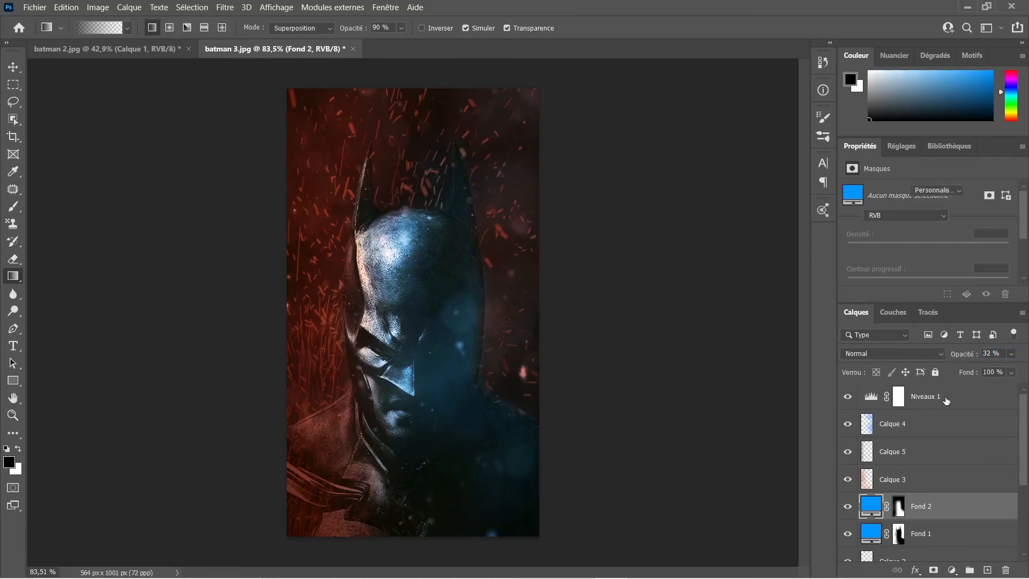
# Step: Try lowering the saturation with a Teinte/Saturation adjustment layer above Calque 4, and delete that adjustment layer
pyautogui.click(946, 420)
pyautogui.click(951, 569)
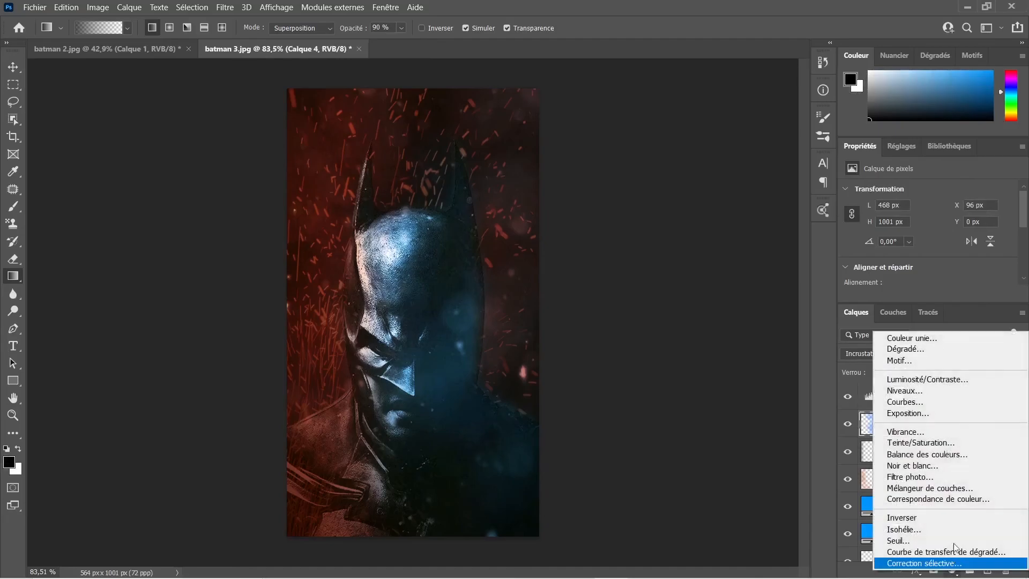
pyautogui.click(938, 442)
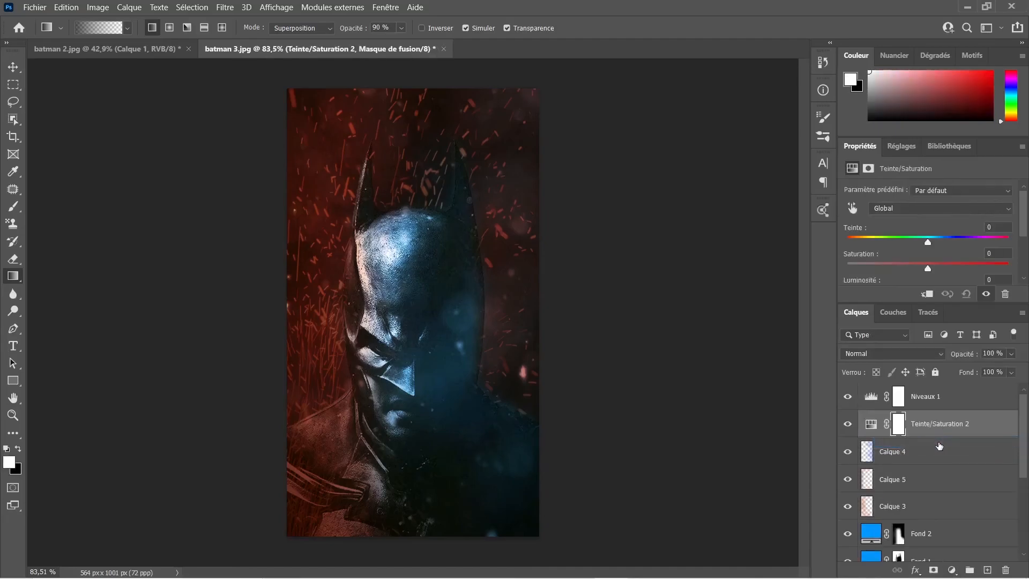
pyautogui.moveTo(927, 268)
pyautogui.mouseDown()
pyautogui.moveTo(961, 270)
pyautogui.moveTo(894, 275)
pyautogui.moveTo(913, 278)
pyautogui.mouseUp()
pyautogui.press('Delete')
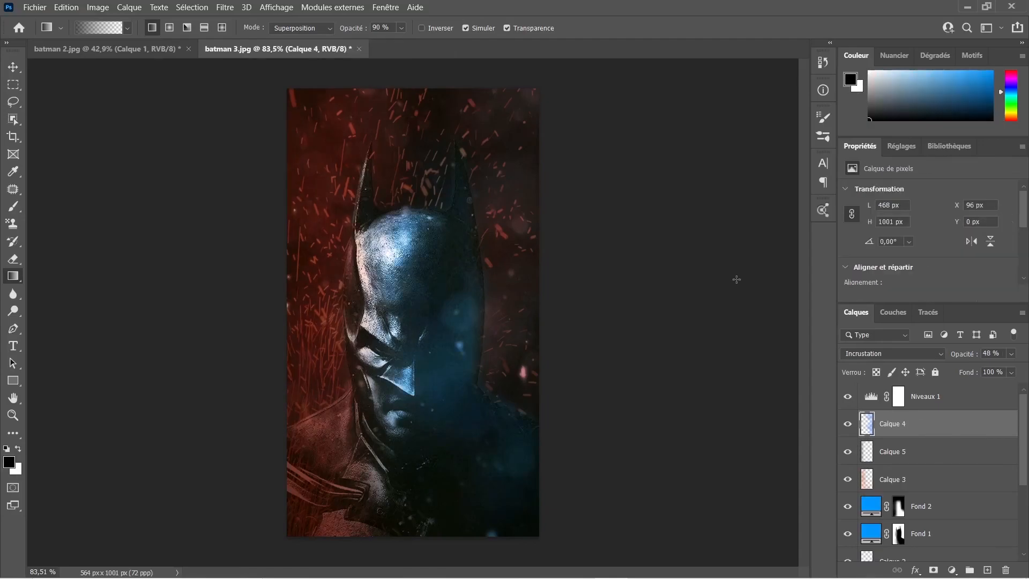